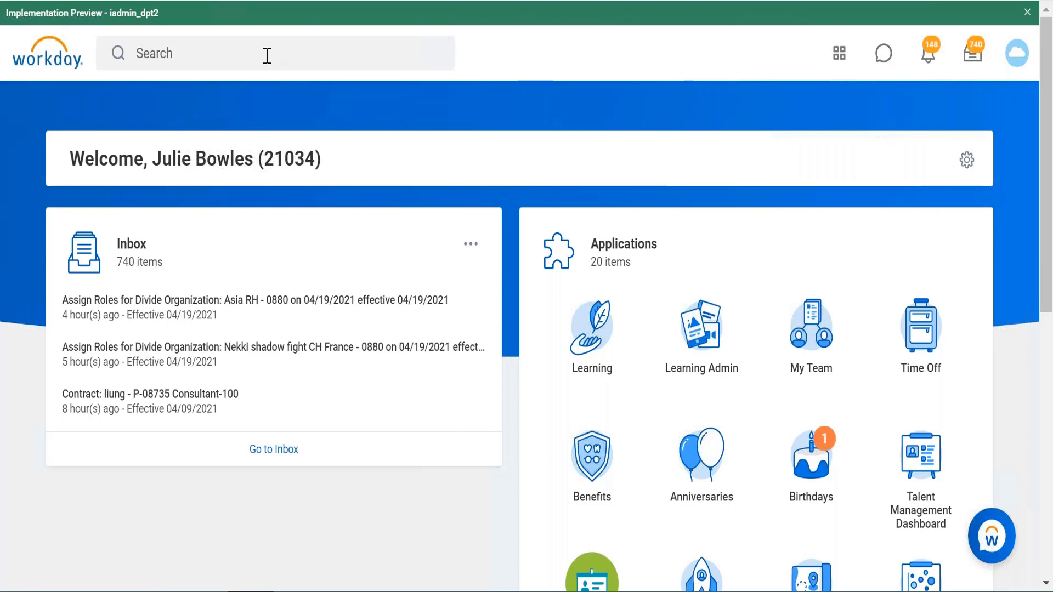
Step: Search for "create calc field" and open the Create Calculated Field task
{"action": "left_click", "coordinate": [267, 55]}
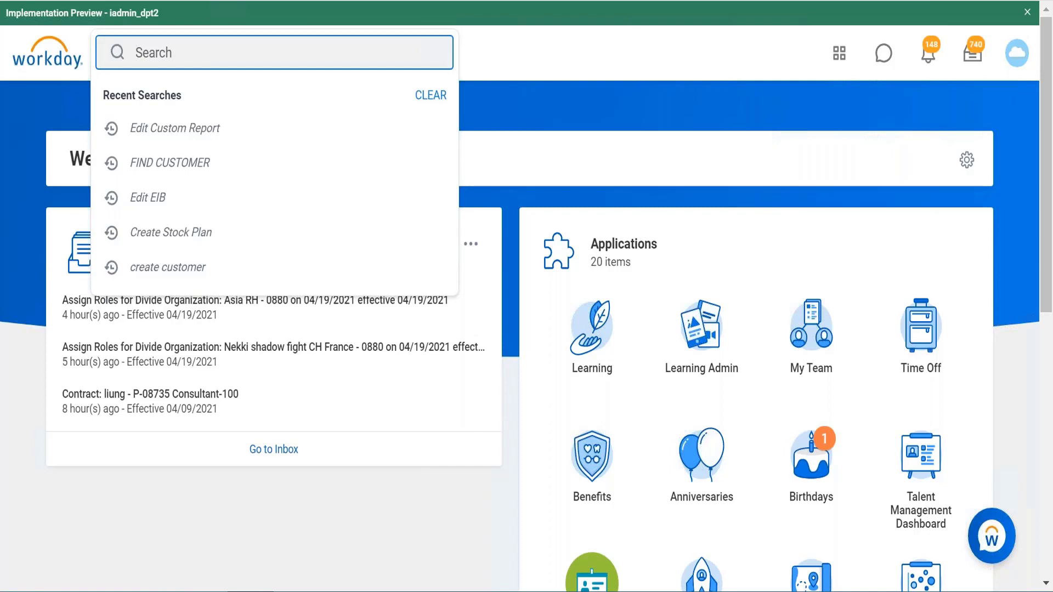
{"action": "type", "text": "create calc field"}
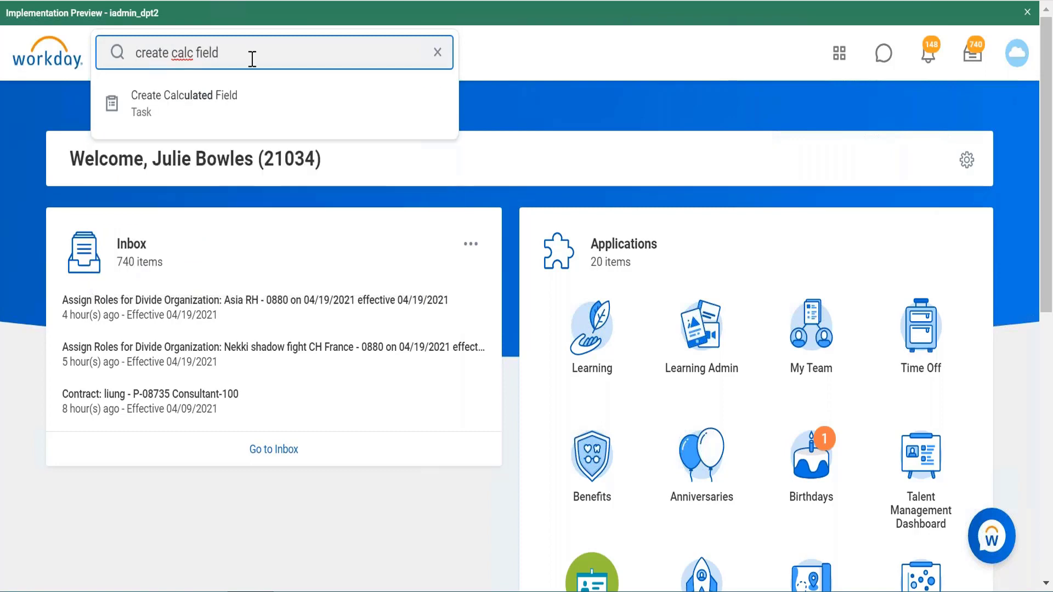
{"action": "left_click", "coordinate": [218, 99]}
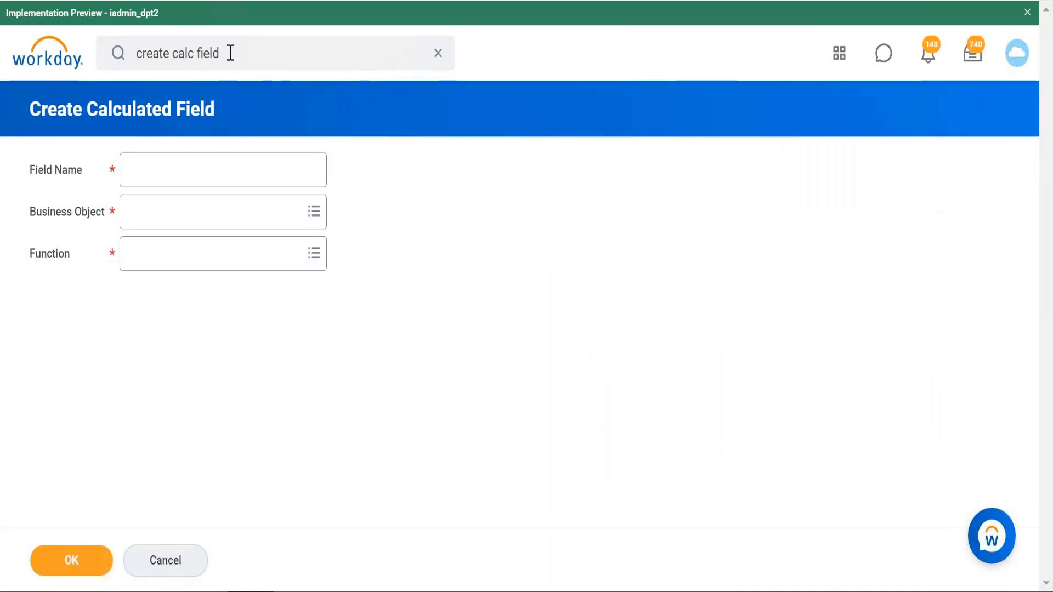
Step: Search for "maintain calc field" and cancel the processing request for the Maintain Calculated Fields report
{"action": "left_click", "coordinate": [231, 53]}
{"action": "key", "text": "BackSpace"}
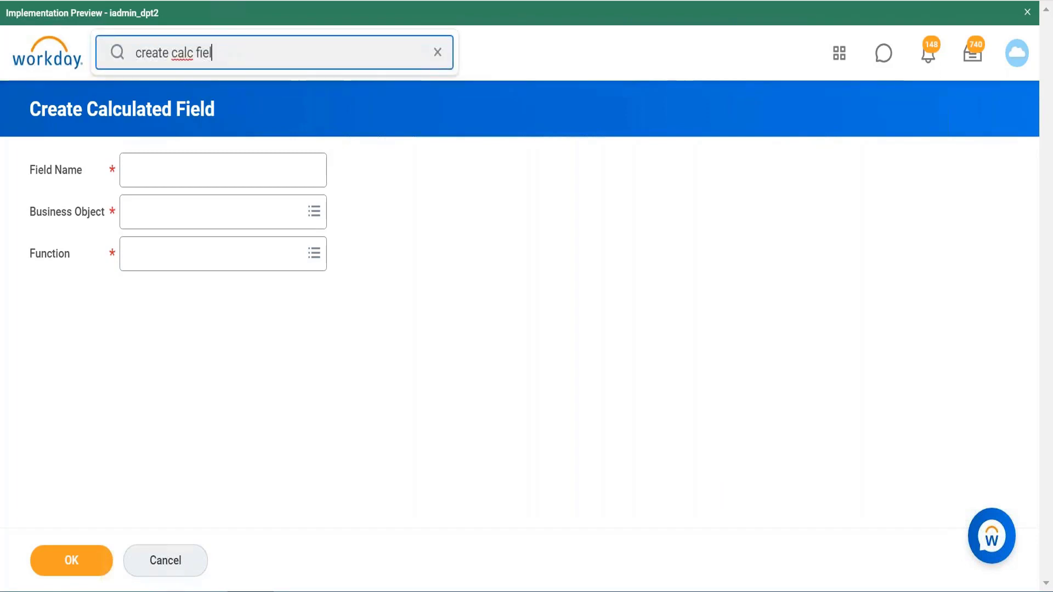
{"action": "key", "text": "BackSpace"}
{"action": "key", "text": "BackSpace"}
{"action": "key", "text": "BackSpace"}
{"action": "key", "text": "BackSpace"}
{"action": "key", "text": "BackSpace"}
{"action": "key", "text": "BackSpace"}
{"action": "key", "text": "BackSpace"}
{"action": "key", "text": "BackSpace"}
{"action": "key", "text": "BackSpace"}
{"action": "key", "text": "BackSpace"}
{"action": "key", "text": "BackSpace"}
{"action": "key", "text": "BackSpace"}
{"action": "key", "text": "BackSpace"}
{"action": "key", "text": "BackSpace"}
{"action": "key", "text": "BackSpace"}
{"action": "key", "text": "BackSpace"}
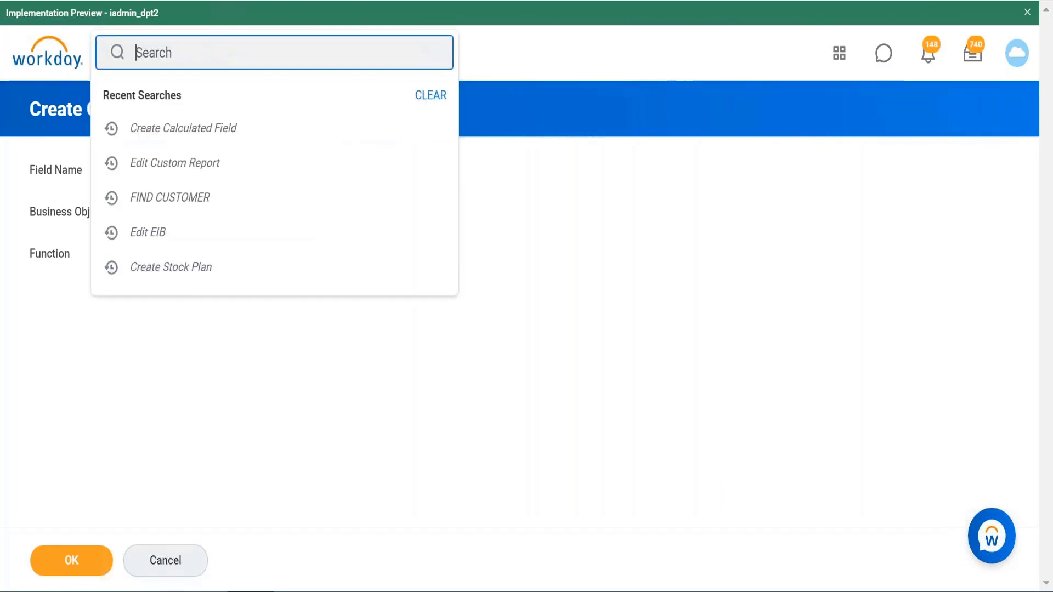
{"action": "type", "text": "maintain calc field"}
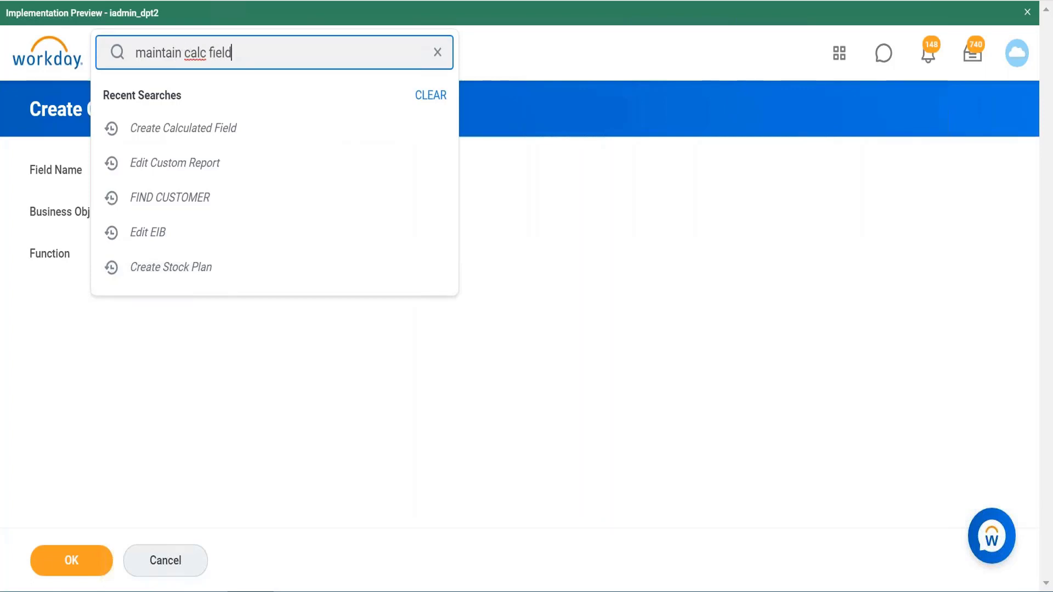
{"action": "key", "text": "Escape"}
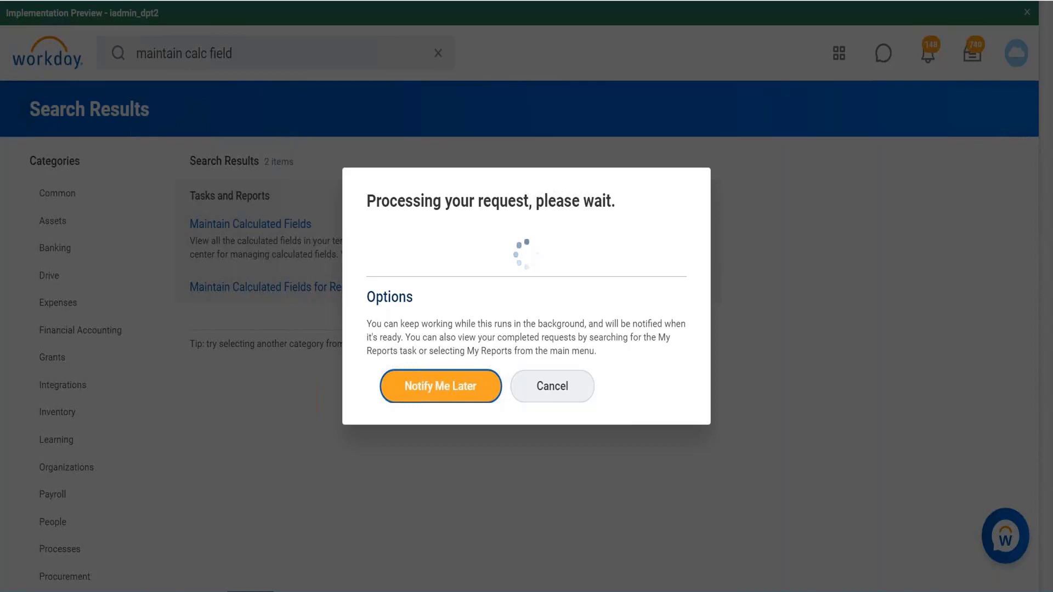
{"action": "left_click", "coordinate": [560, 387]}
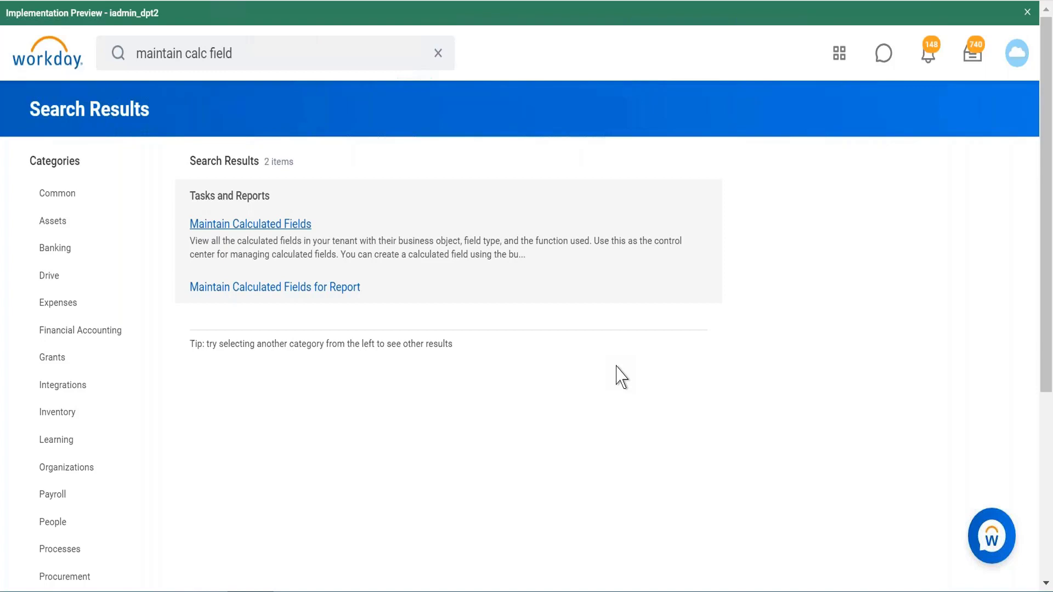
Step: Clear the search text and reopen the Create Calculated Field task from the recent searches
{"action": "left_click", "coordinate": [252, 58]}
{"action": "key", "text": "BackSpace"}
{"action": "key", "text": "BackSpace"}
{"action": "key", "text": "BackSpace"}
{"action": "key", "text": "BackSpace"}
{"action": "key", "text": "BackSpace"}
{"action": "key", "text": "BackSpace"}
{"action": "key", "text": "BackSpace"}
{"action": "key", "text": "BackSpace"}
{"action": "key", "text": "BackSpace"}
{"action": "key", "text": "BackSpace"}
{"action": "key", "text": "BackSpace"}
{"action": "key", "text": "BackSpace"}
{"action": "key", "text": "BackSpace"}
{"action": "key", "text": "BackSpace"}
{"action": "key", "text": "BackSpace"}
{"action": "key", "text": "BackSpace"}
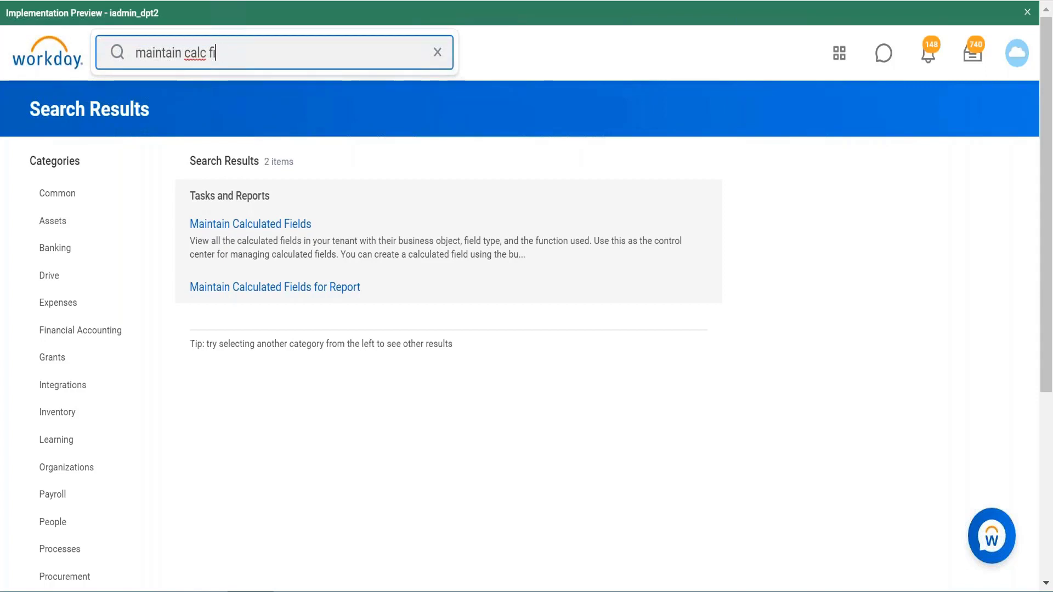
{"action": "key", "text": "BackSpace"}
{"action": "key", "text": "BackSpace"}
{"action": "key", "text": "BackSpace"}
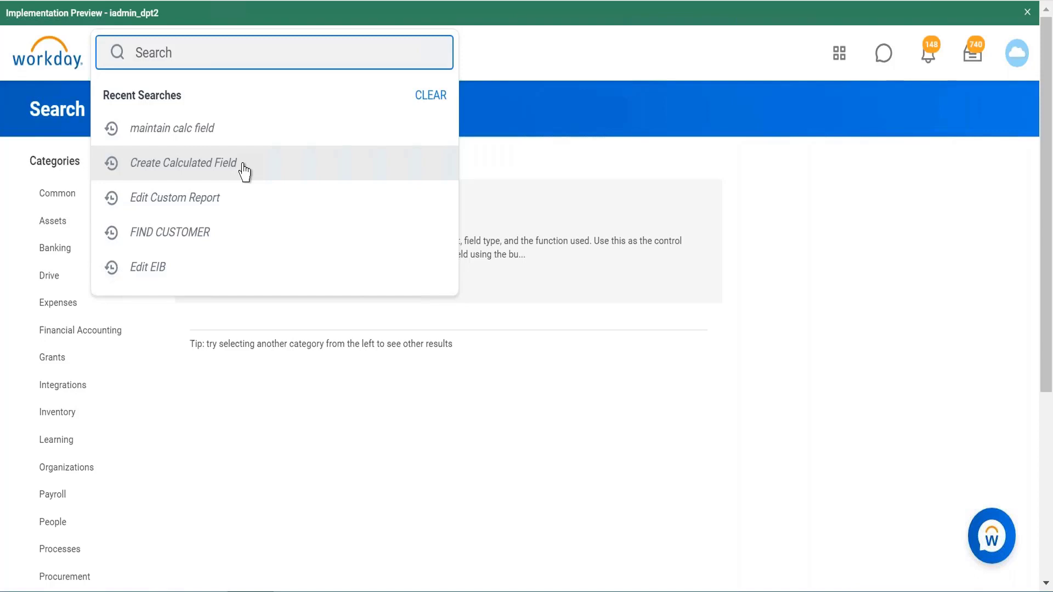
{"action": "left_click", "coordinate": [243, 166]}
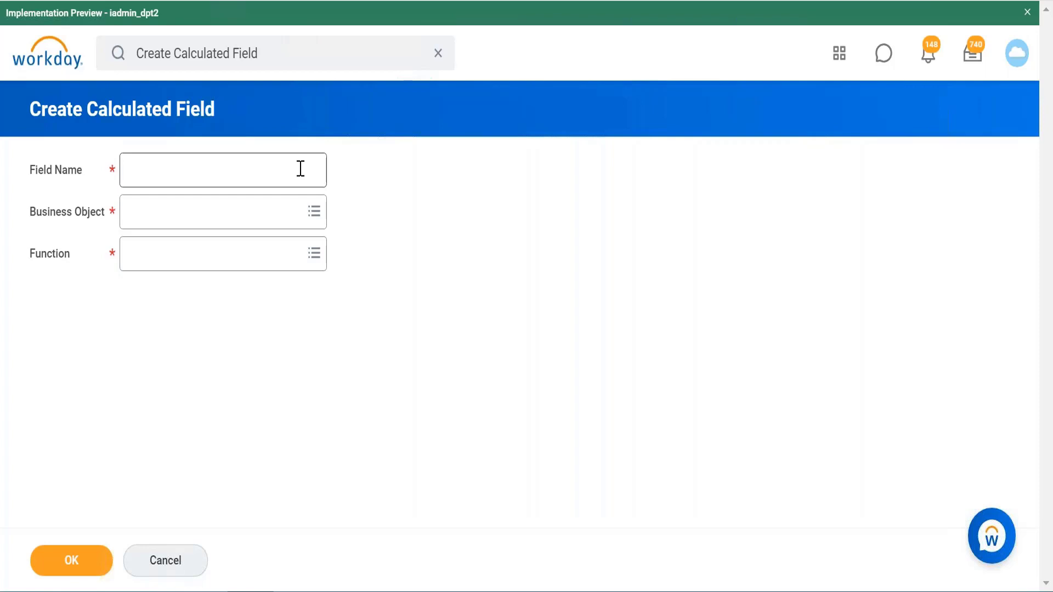
Step: Name the calculated field "CR Hire Date month Format Date"
{"action": "left_click", "coordinate": [267, 176]}
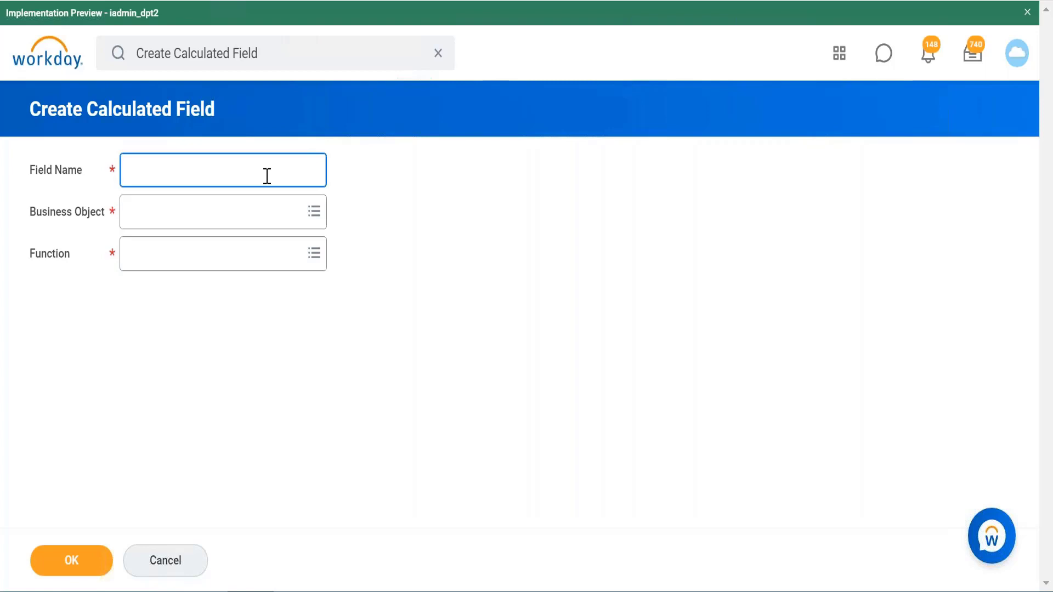
{"action": "type", "text": "CR"}
{"action": "type", "text": "Hire Date month "}
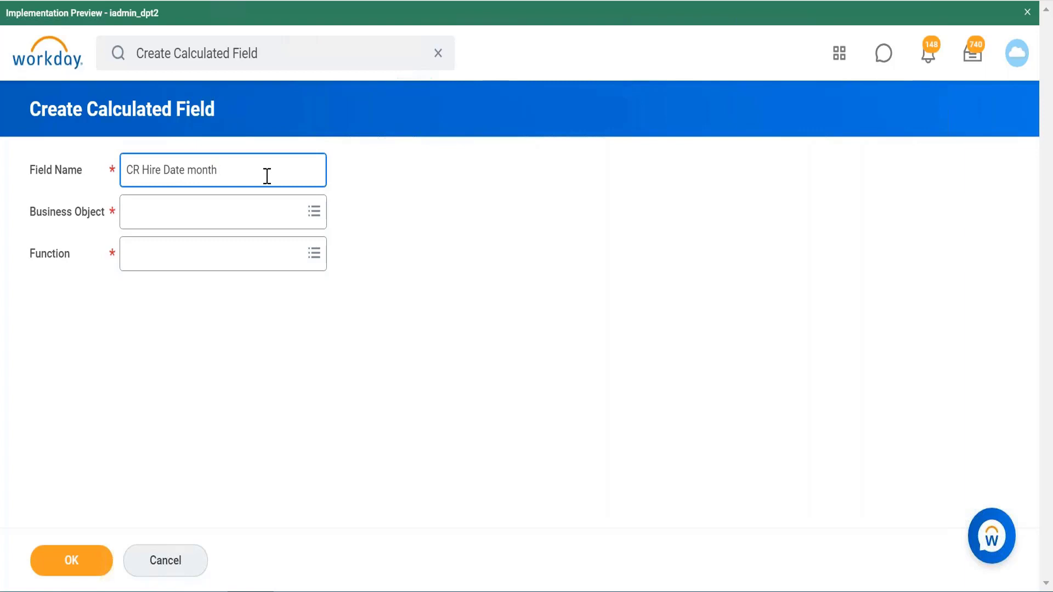
{"action": "type", "text": "Format Date"}
{"action": "type", "text": "SS"}
{"action": "key", "text": "BackSpace"}
{"action": "key", "text": "BackSpace"}
Step: Search the business objects for "action event" and choose Action Event for the calculated field
{"action": "left_click", "coordinate": [295, 222]}
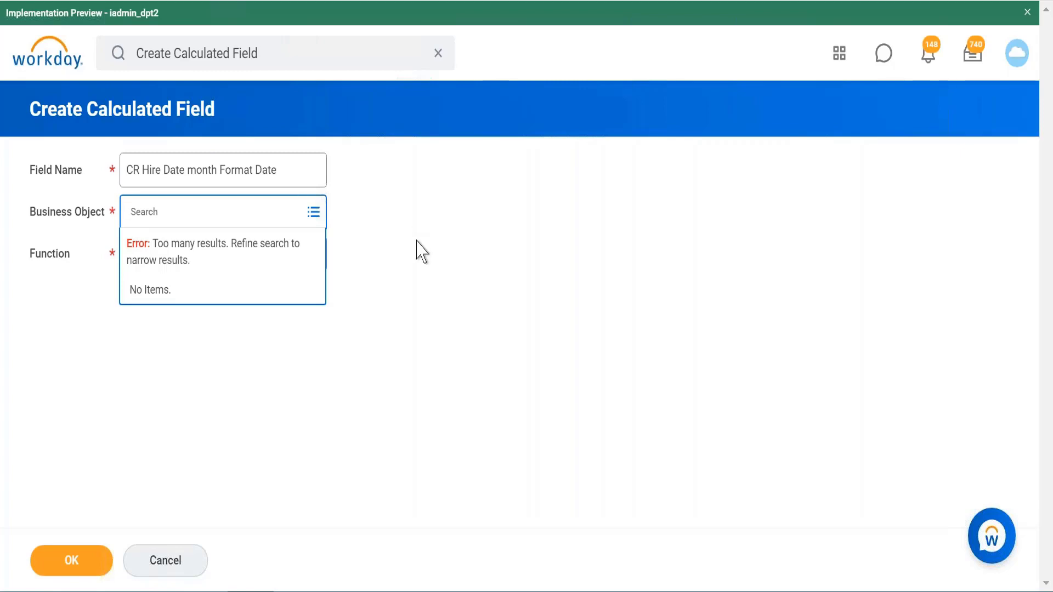
{"action": "left_click", "coordinate": [419, 248]}
{"action": "left_click", "coordinate": [255, 216]}
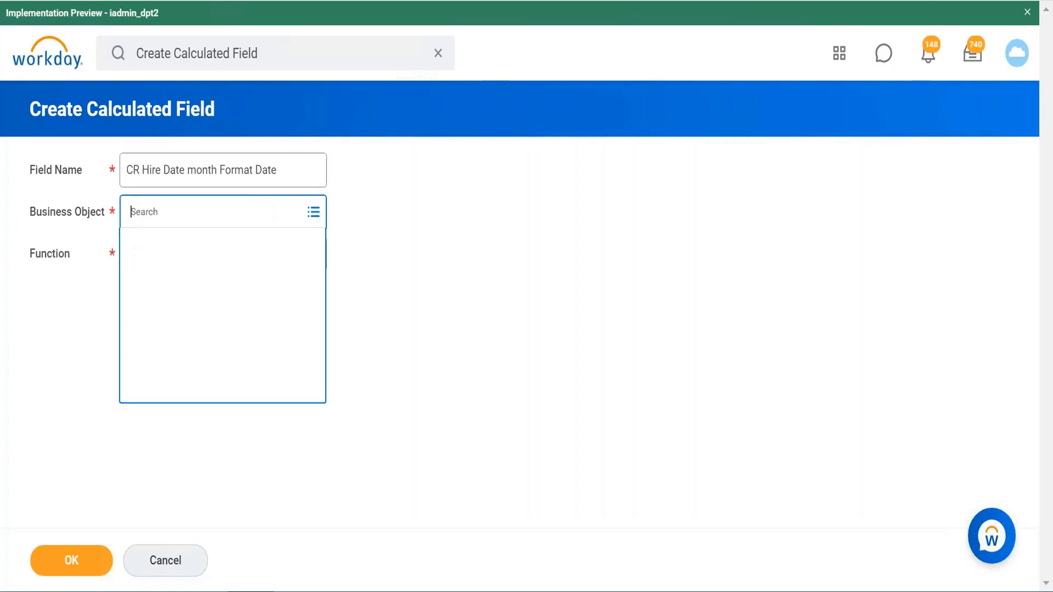
{"action": "type", "text": "act"}
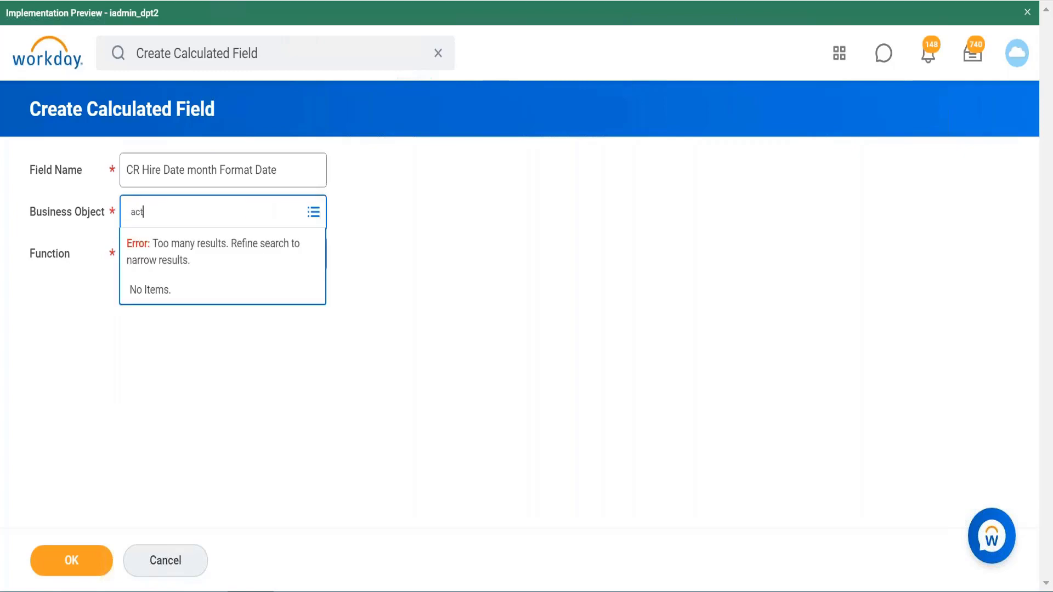
{"action": "type", "text": "ion event"}
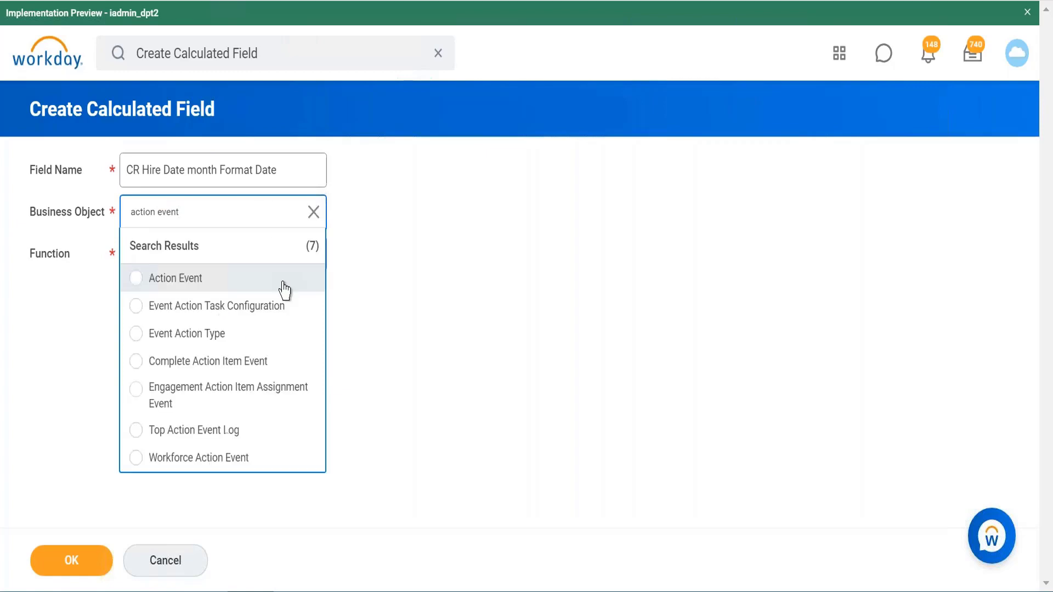
{"action": "left_click", "coordinate": [283, 285]}
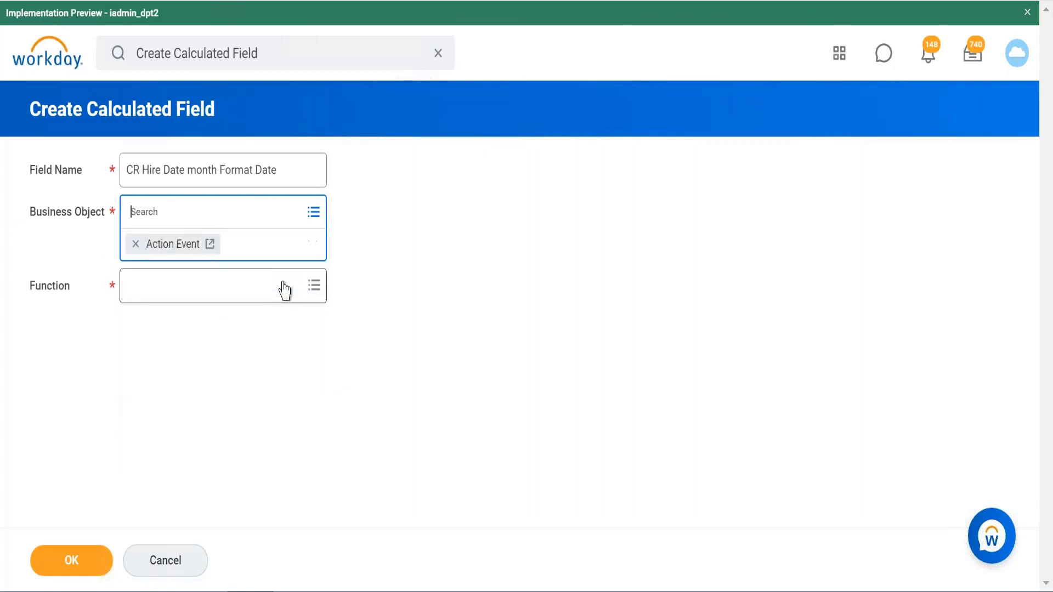
Step: Examine the functions available for a calculated field on the Action Event business object
{"action": "left_click", "coordinate": [317, 283]}
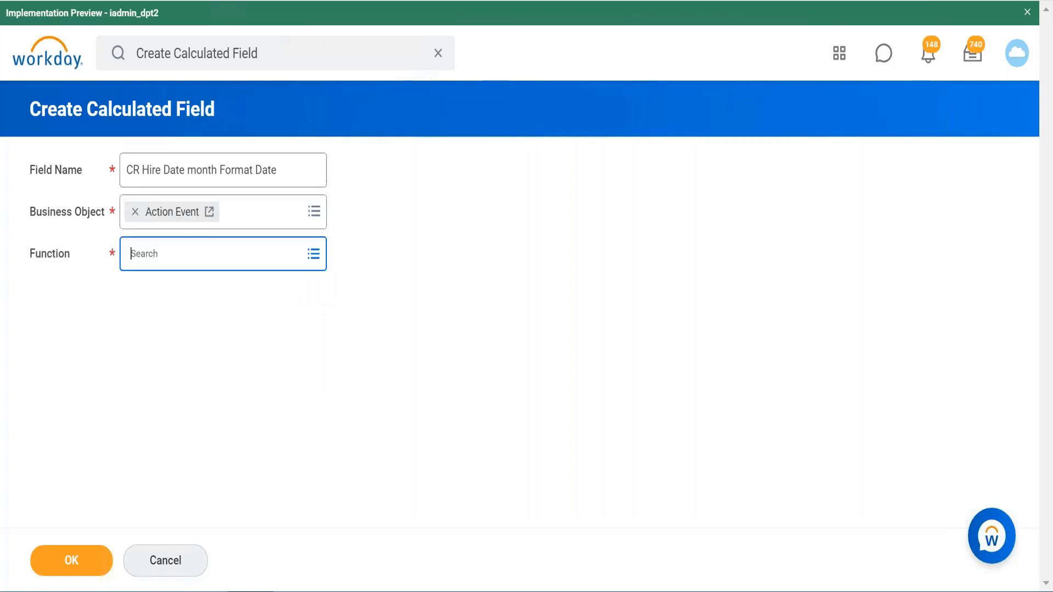
{"action": "left_click", "coordinate": [315, 262]}
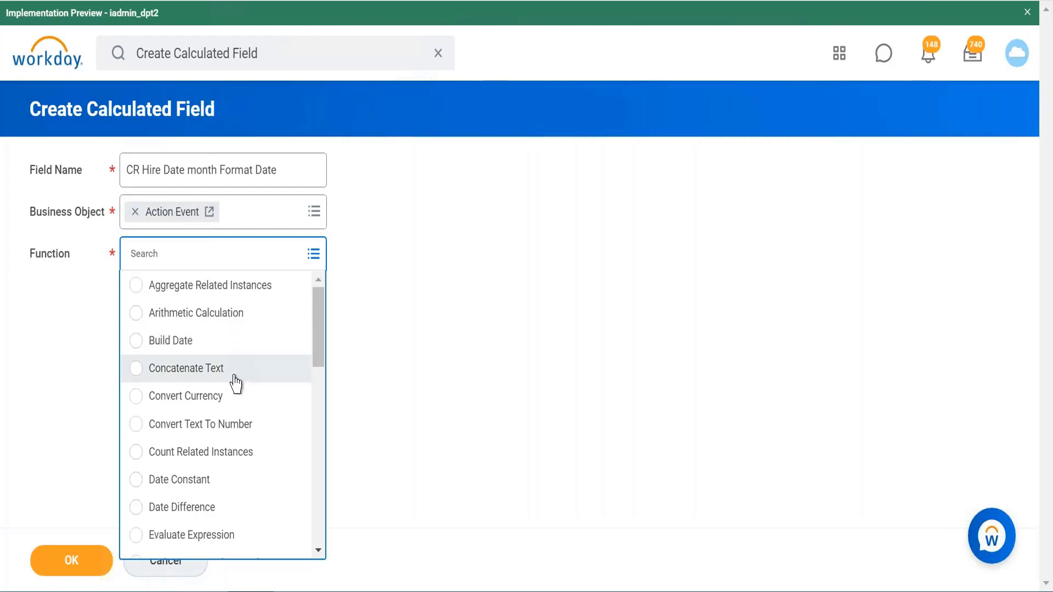
{"action": "left_click_drag", "start_coordinate": [320, 351], "coordinate": [327, 320]}
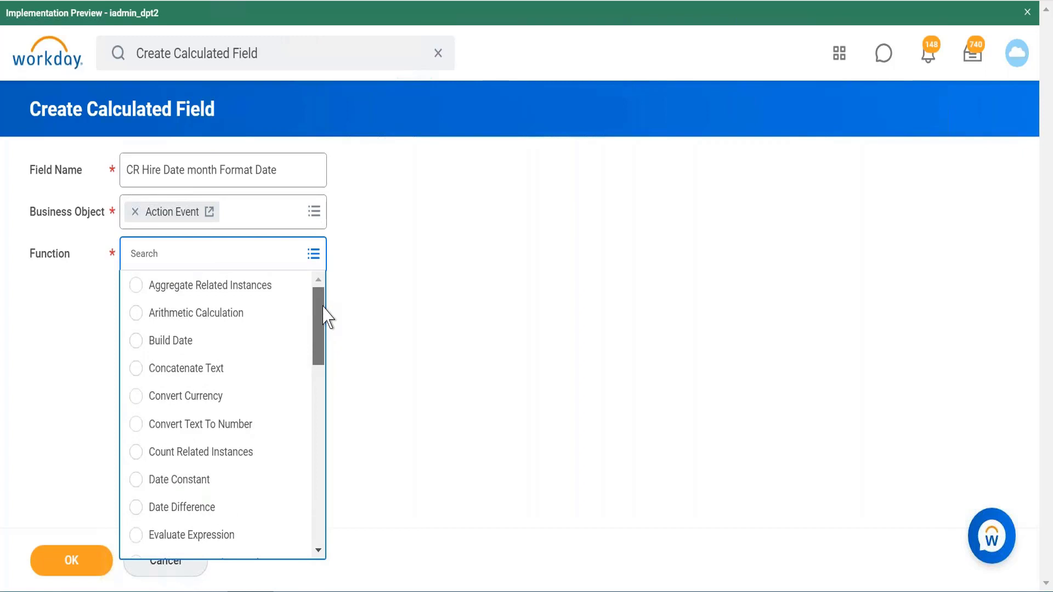
{"action": "scroll", "coordinate": [325, 340], "scroll_direction": "down", "scroll_amount": 1}
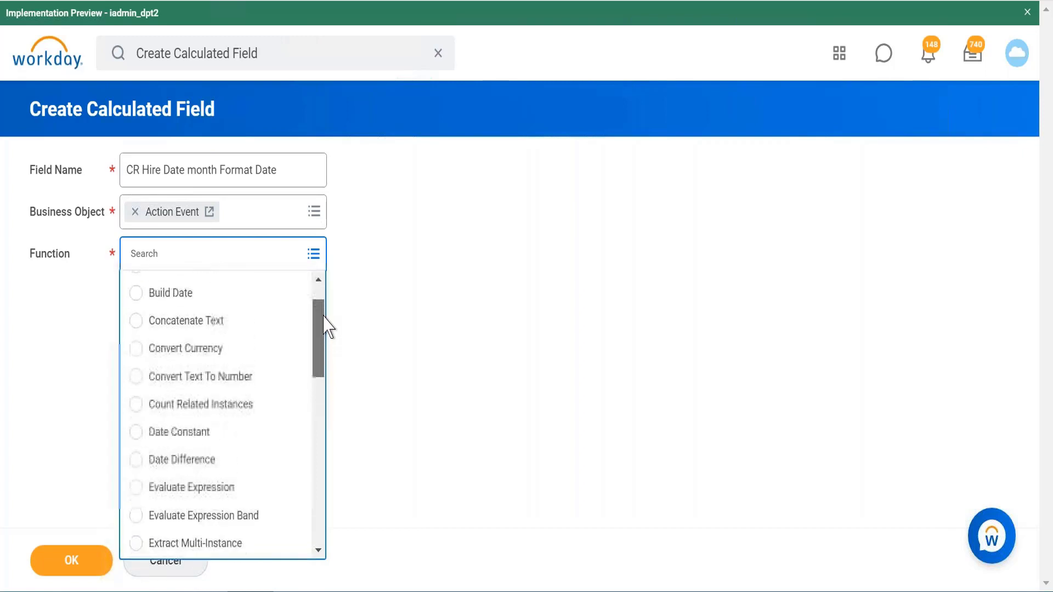
{"action": "scroll", "coordinate": [304, 329], "scroll_direction": "up", "scroll_amount": 1}
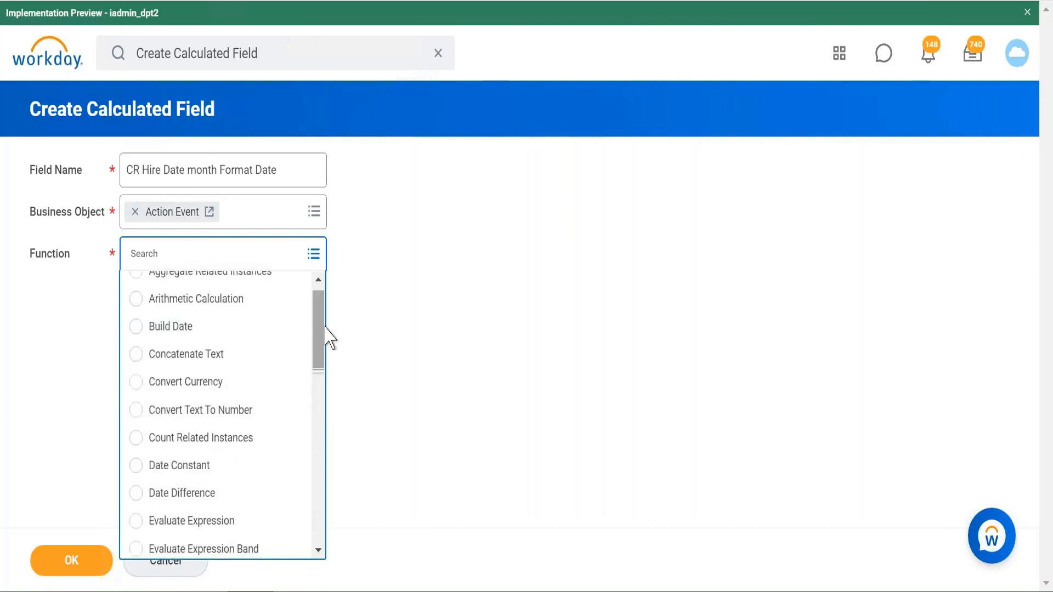
{"action": "scroll", "coordinate": [328, 349], "scroll_direction": "down", "scroll_amount": 1}
{"action": "scroll", "coordinate": [329, 367], "scroll_direction": "down", "scroll_amount": 2}
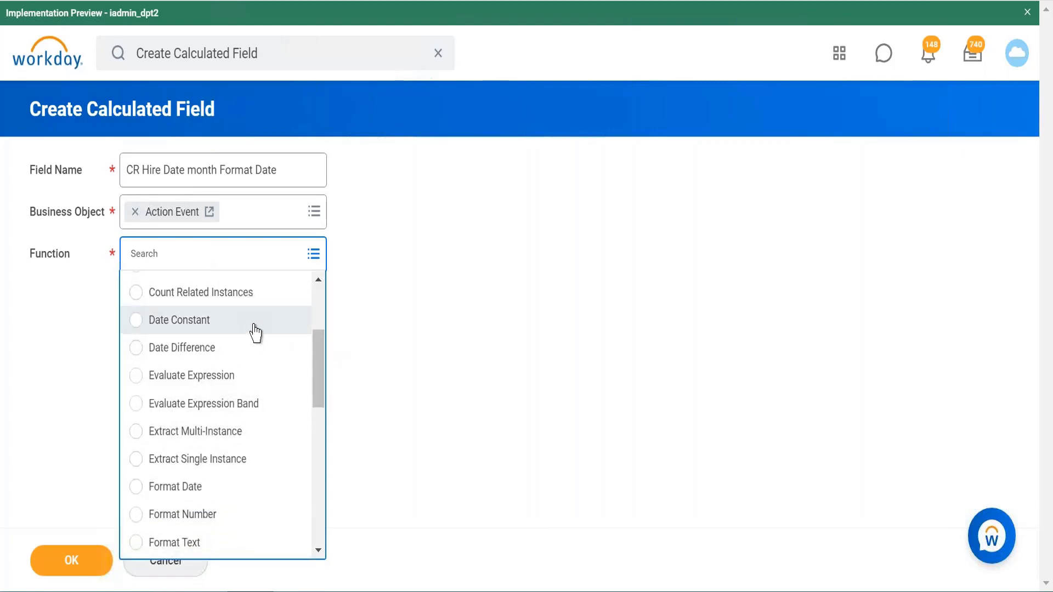
{"action": "left_click_drag", "start_coordinate": [319, 371], "coordinate": [337, 296]}
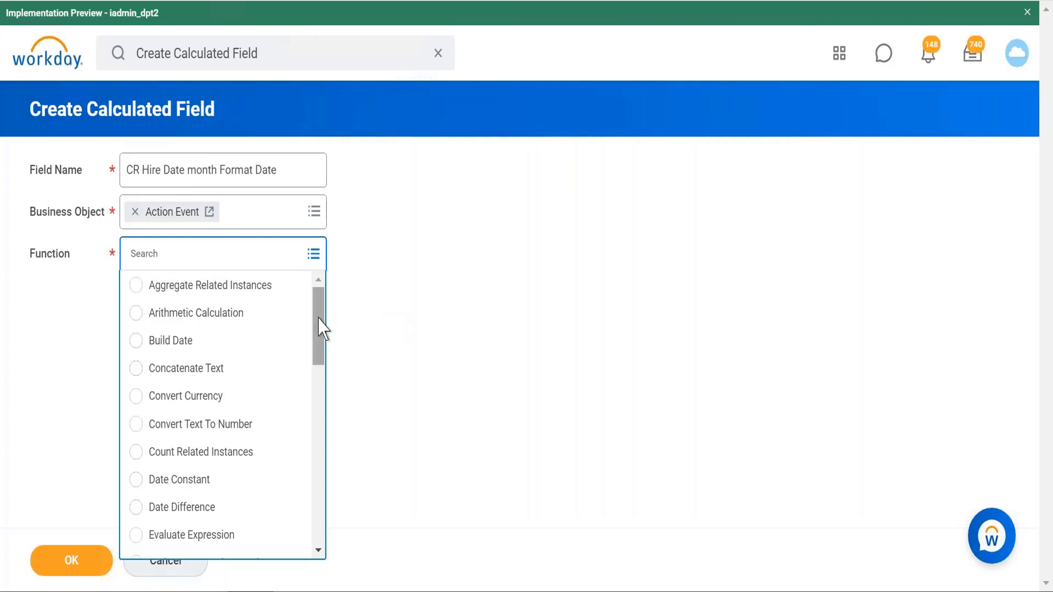
{"action": "left_click_drag", "start_coordinate": [319, 329], "coordinate": [323, 524]}
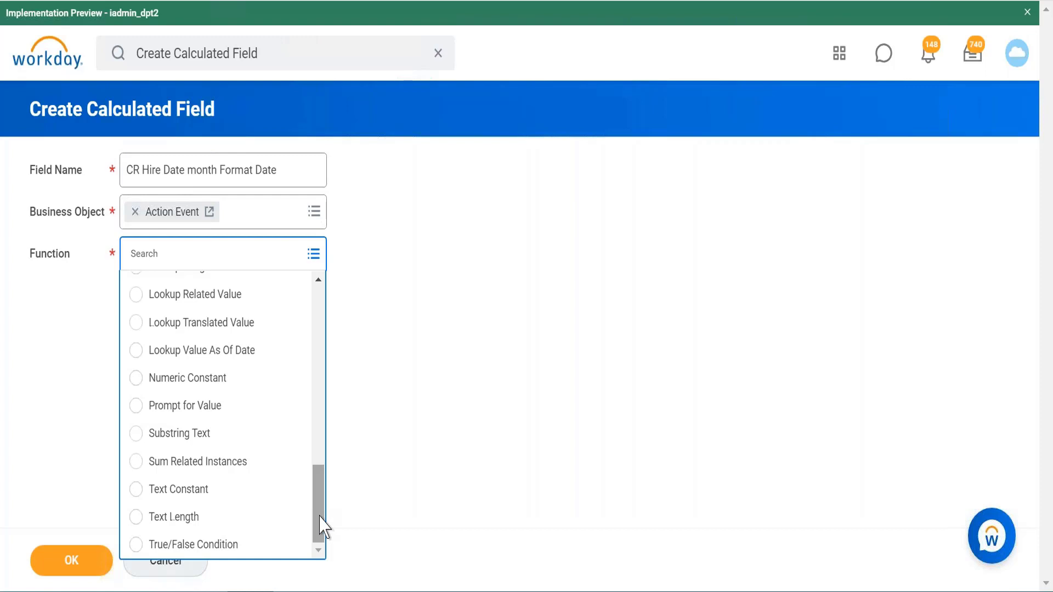
{"action": "left_click_drag", "start_coordinate": [322, 527], "coordinate": [317, 408]}
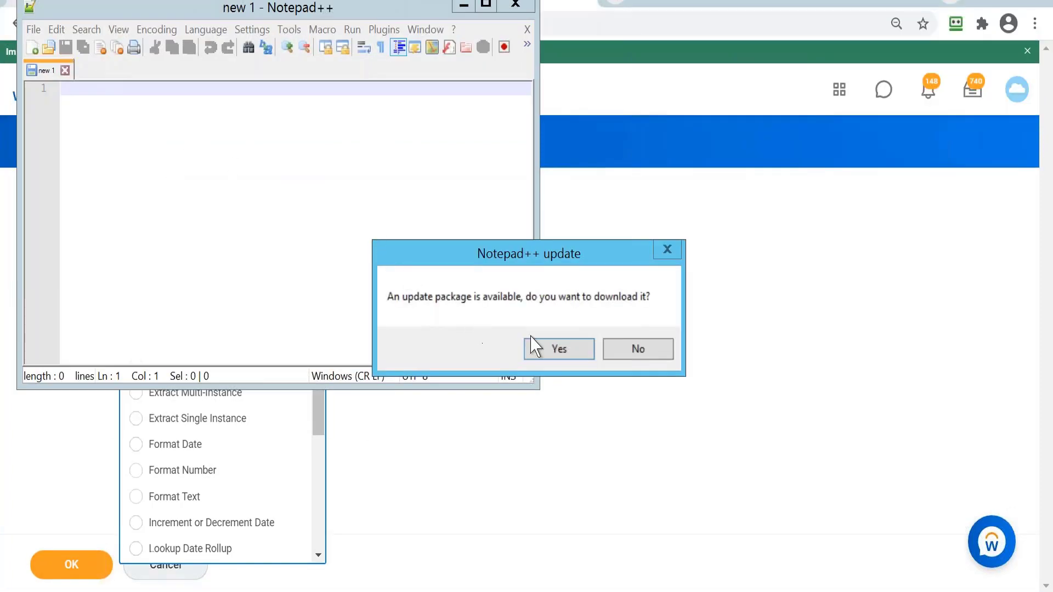
Step: In Notepad++, decline the update, write the date format "MM/DD/YYYY Hr/Min/Sec", highlight YYYY and minimize the window
{"action": "left_click", "coordinate": [637, 353]}
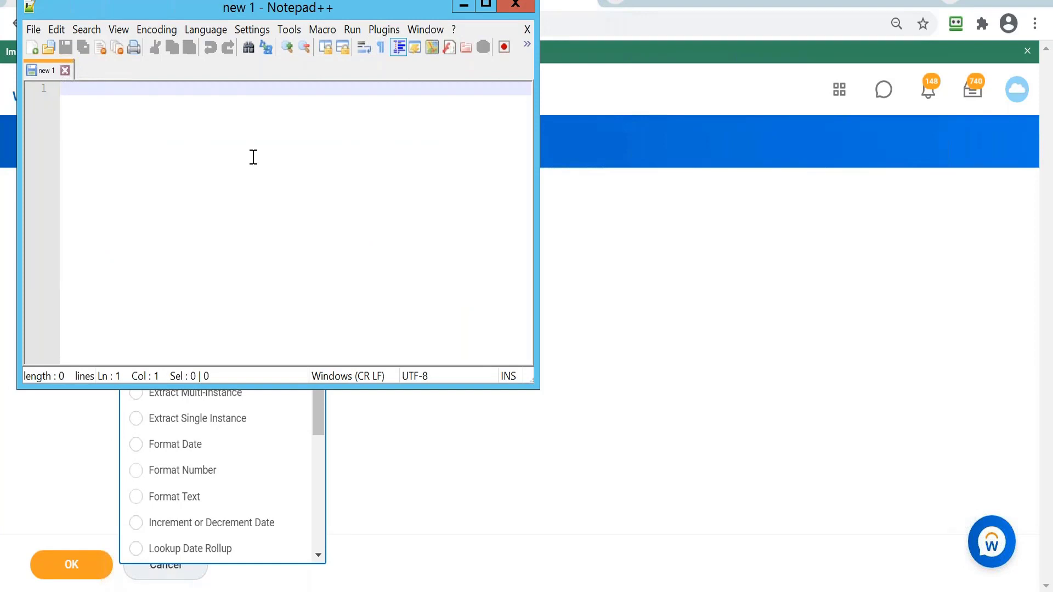
{"action": "type", "text": "CE"}
{"action": "key", "text": "BackSpace"}
{"action": "key", "text": "BackSpace"}
{"action": "type", "text": "MM"}
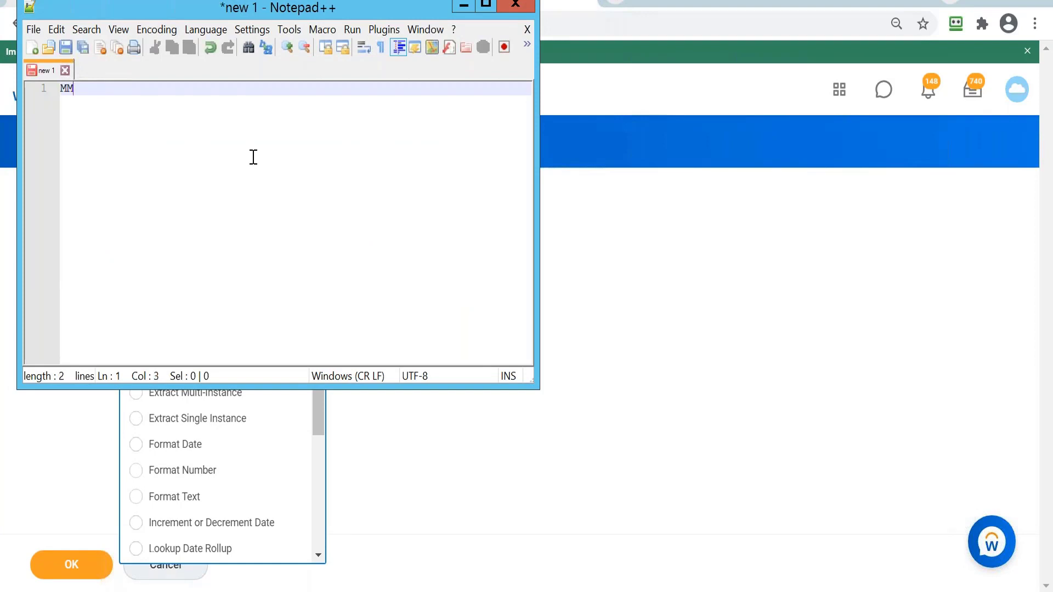
{"action": "type", "text": "/DD/YYYY"}
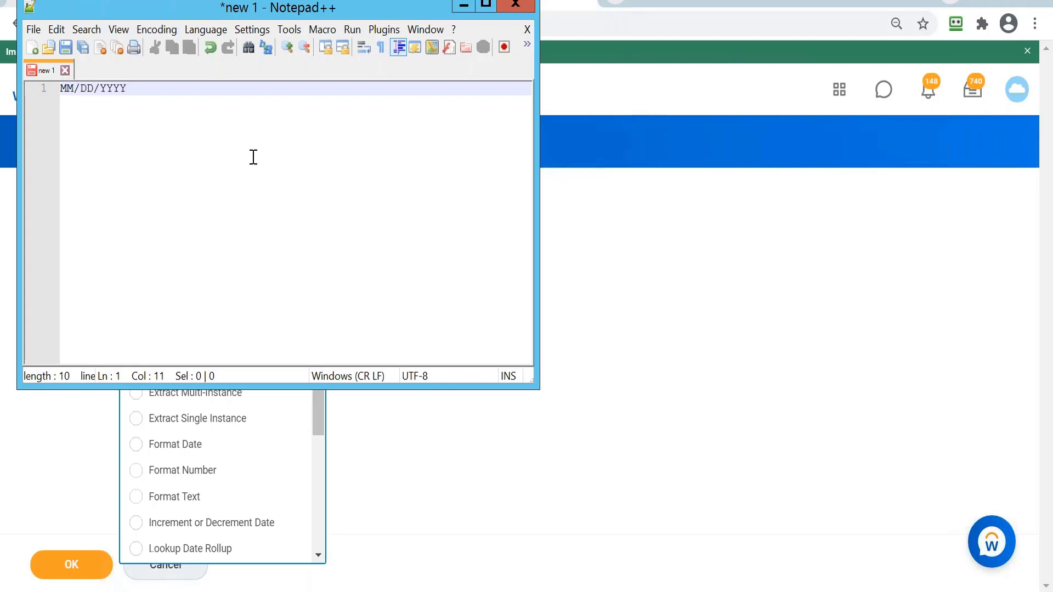
{"action": "type", "text": "/"}
{"action": "key", "text": "BackSpace"}
{"action": "type", "text": "Hr/MM"}
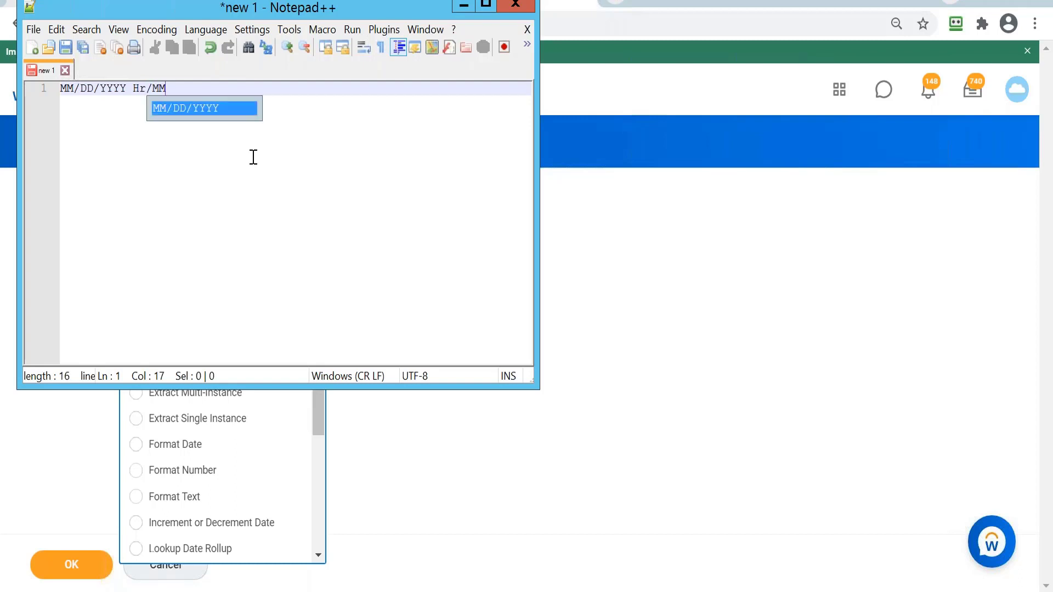
{"action": "key", "text": "BackSpace"}
{"action": "type", "text": "in/S"}
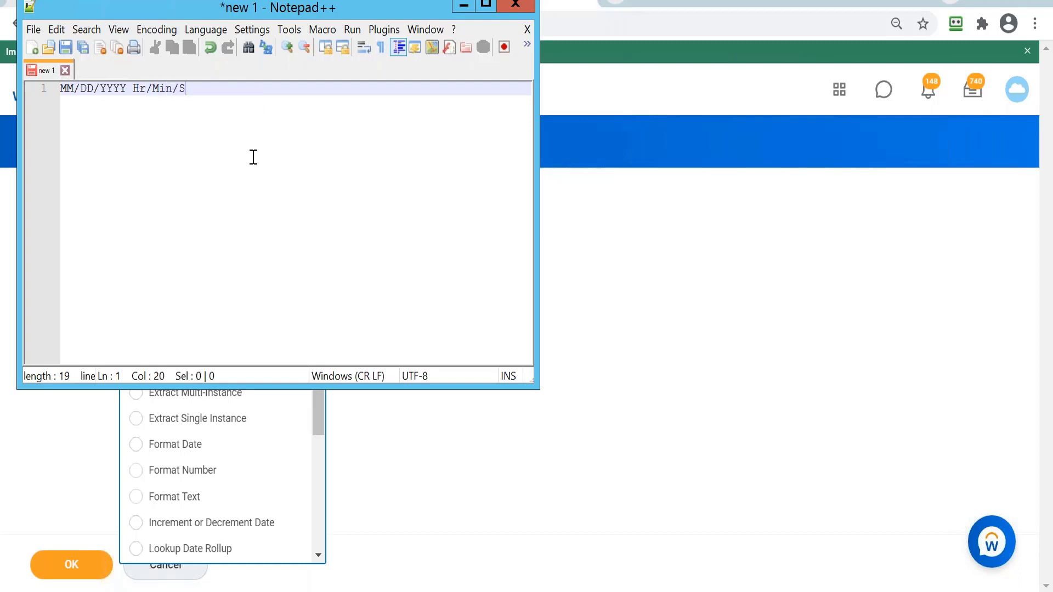
{"action": "type", "text": "ed"}
{"action": "key", "text": "BackSpace"}
{"action": "type", "text": "c"}
{"action": "left_click_drag", "start_coordinate": [127, 88], "coordinate": [100, 89]}
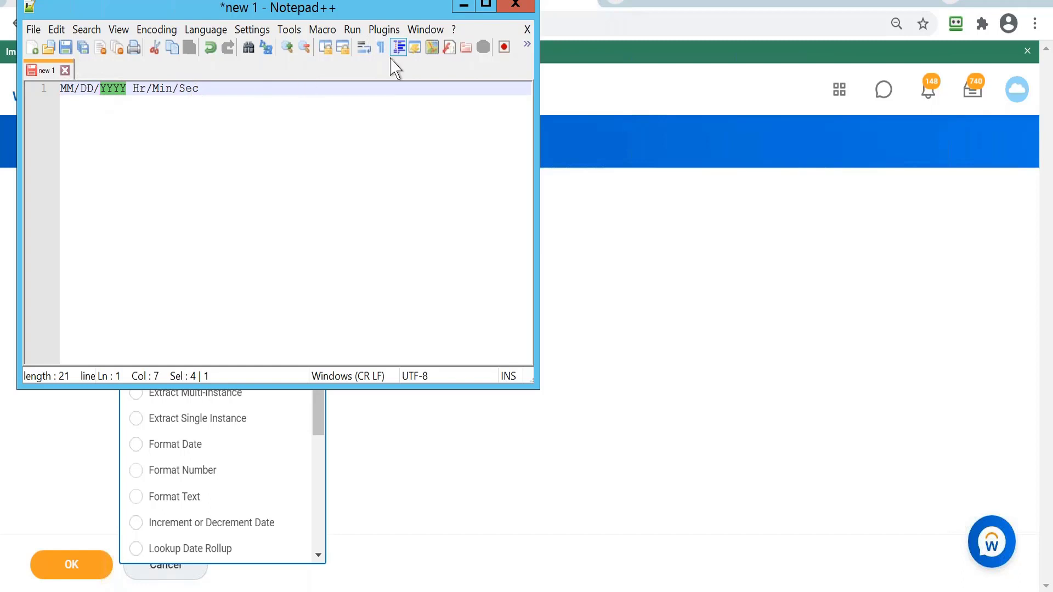
{"action": "left_click", "coordinate": [464, 5]}
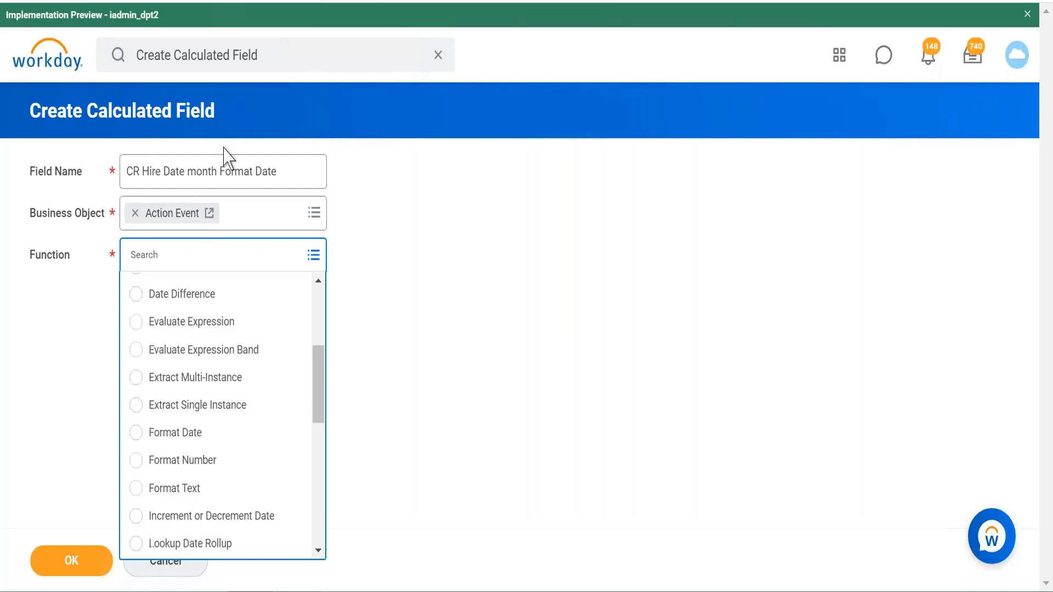
Step: Replace the calculated field's business object with Worker, searching for "worker"
{"action": "left_click", "coordinate": [135, 213]}
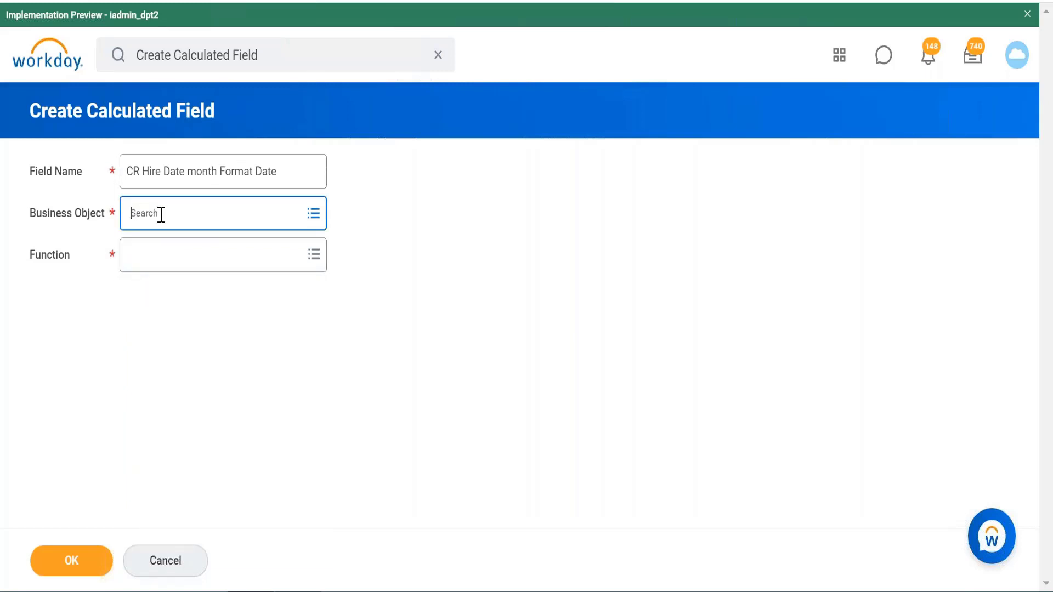
{"action": "type", "text": "w"}
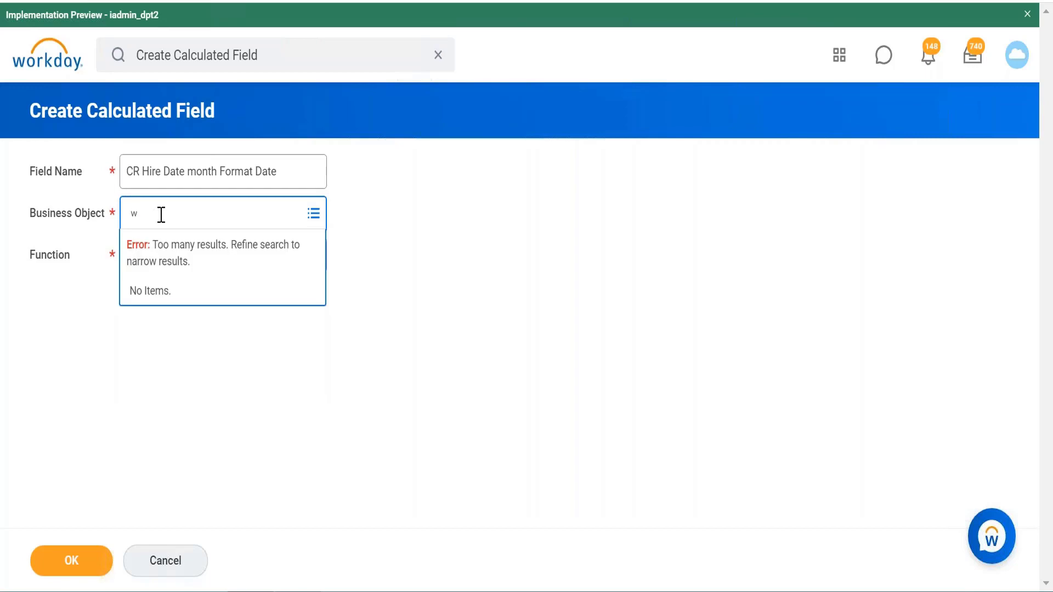
{"action": "type", "text": "orker"}
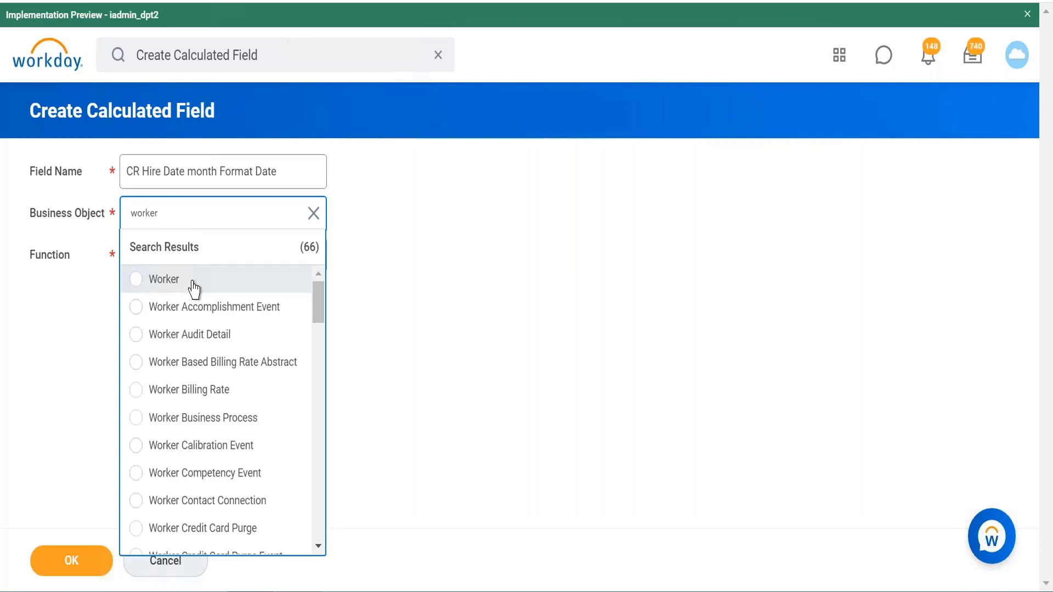
{"action": "left_click", "coordinate": [193, 285]}
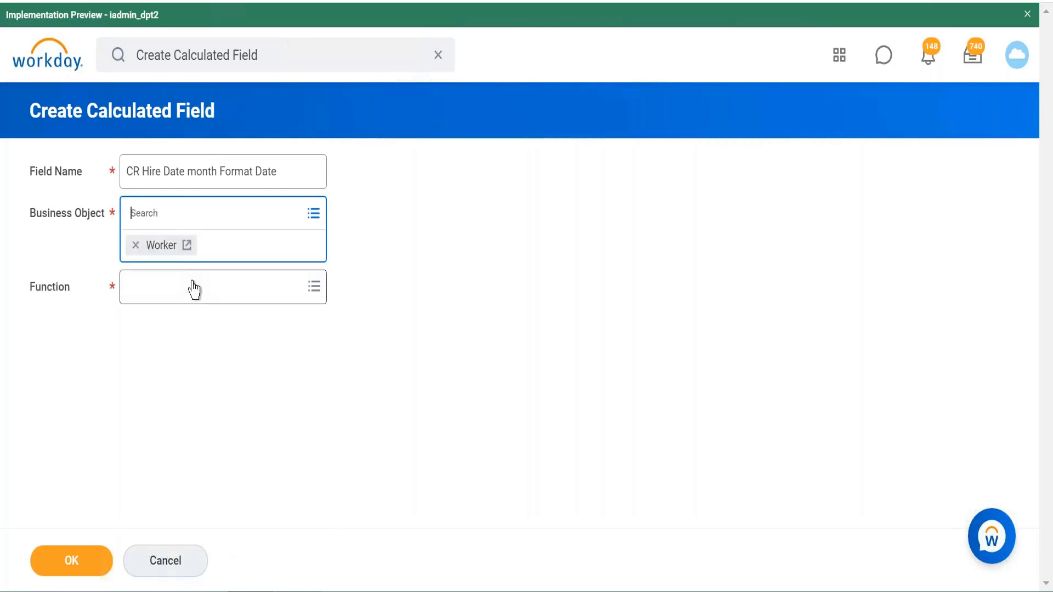
Step: Search the functions for "format", choose Format Date and continue to the calculated field's definition
{"action": "left_click", "coordinate": [240, 296]}
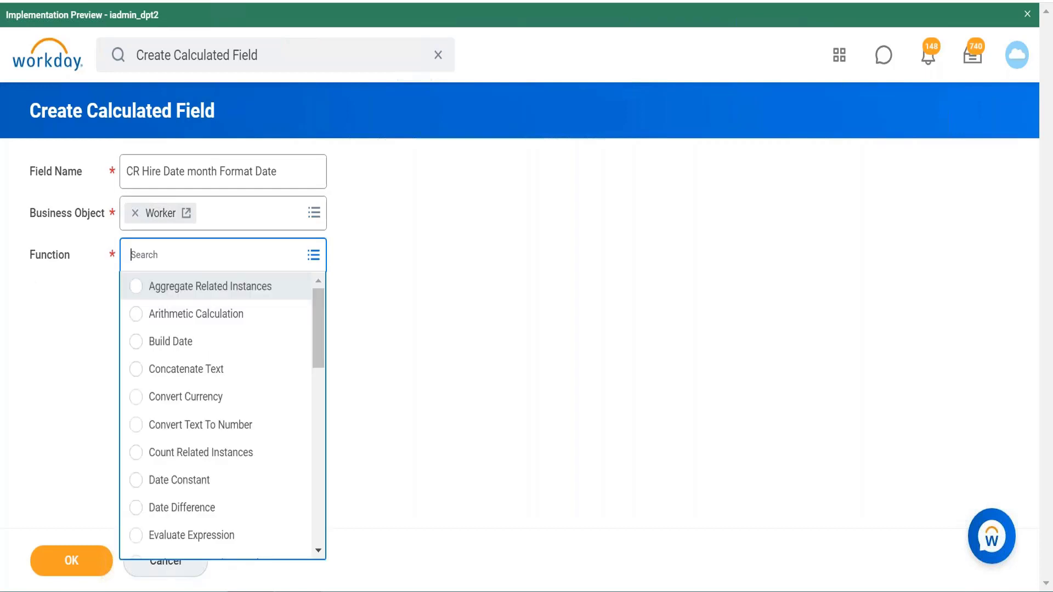
{"action": "type", "text": "format"}
{"action": "key", "text": "Return"}
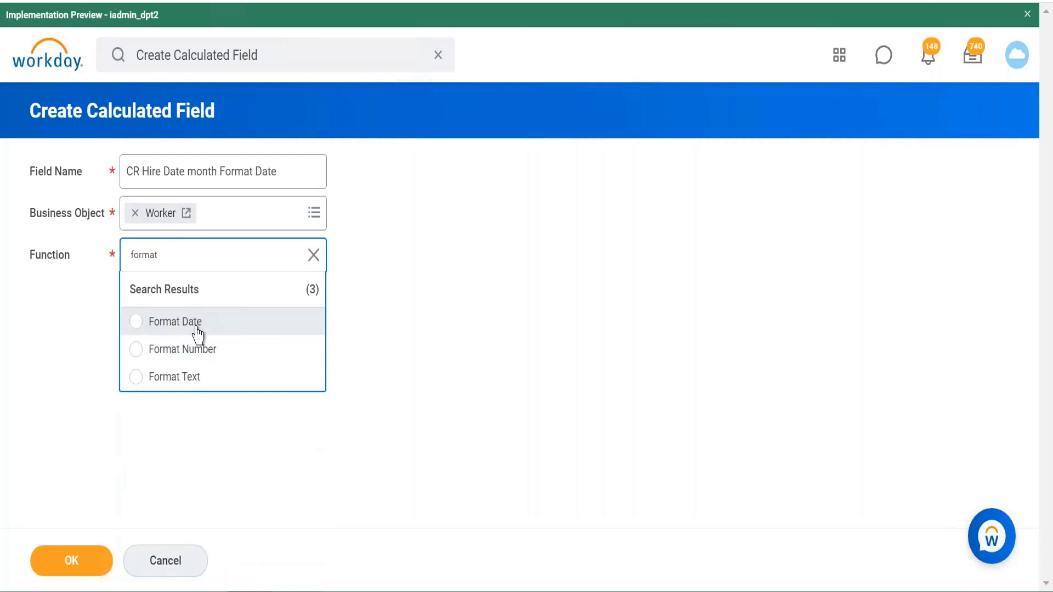
{"action": "left_click", "coordinate": [197, 330]}
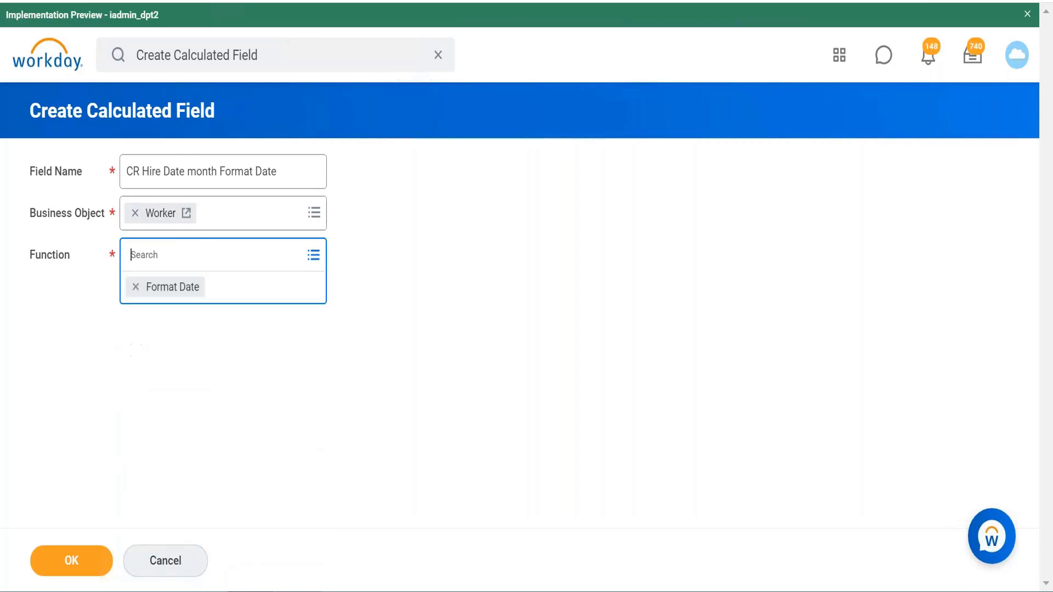
{"action": "left_click", "coordinate": [70, 565]}
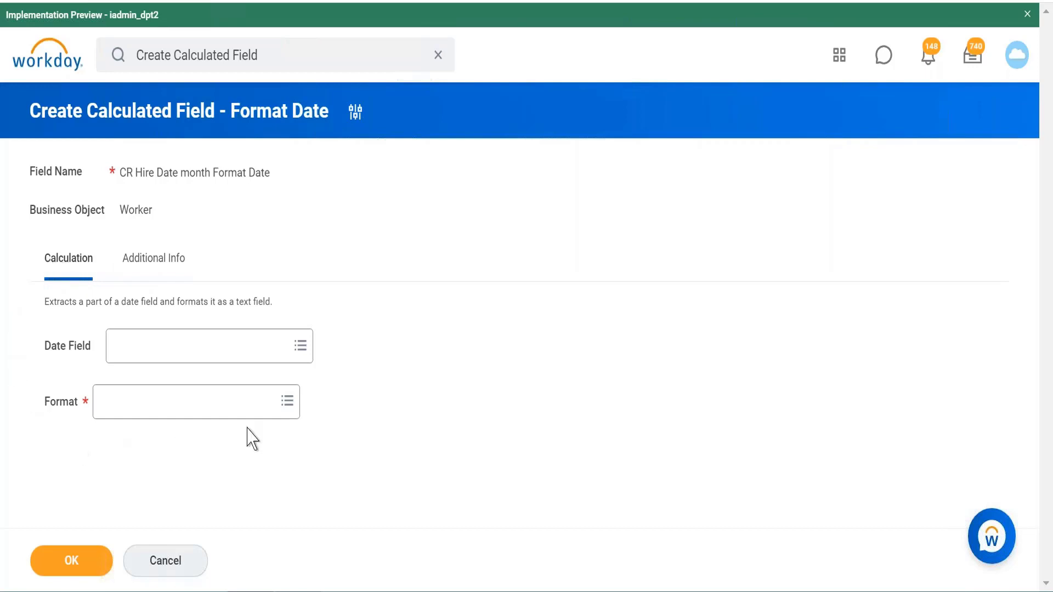
Step: Examine the additional info settings, including the Authorized Usage options, and return to the calculation settings
{"action": "left_click", "coordinate": [159, 269]}
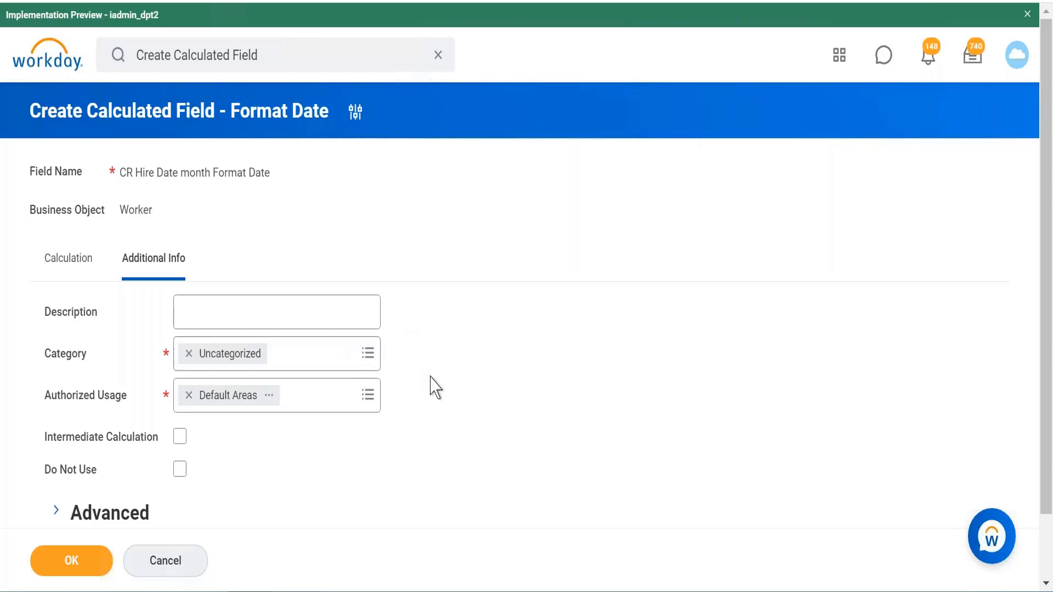
{"action": "scroll", "coordinate": [431, 377], "scroll_direction": "down", "scroll_amount": 1}
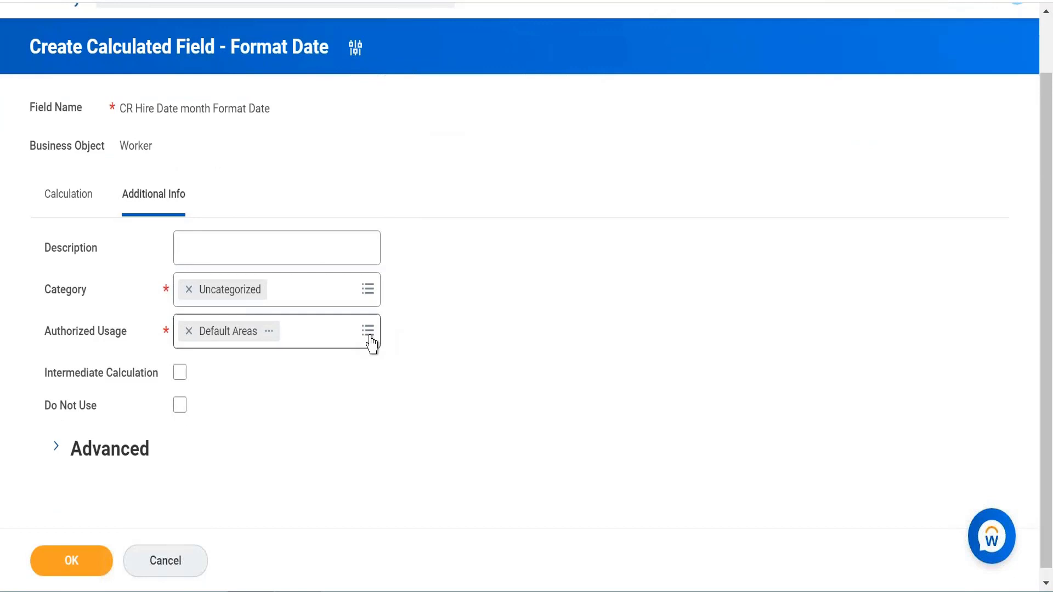
{"action": "left_click", "coordinate": [368, 332]}
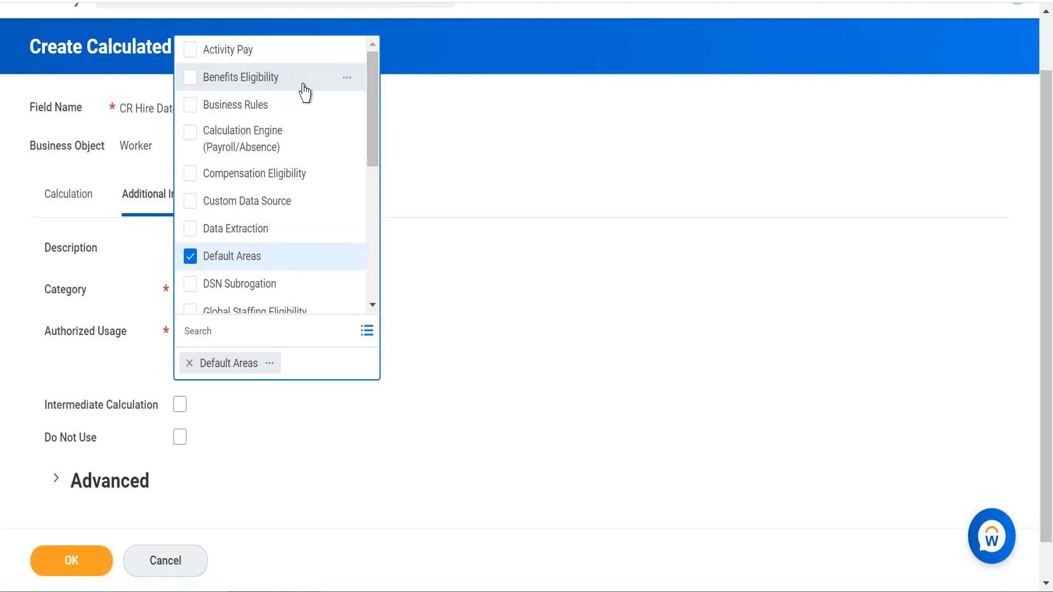
{"action": "left_click_drag", "start_coordinate": [373, 110], "coordinate": [369, 271]}
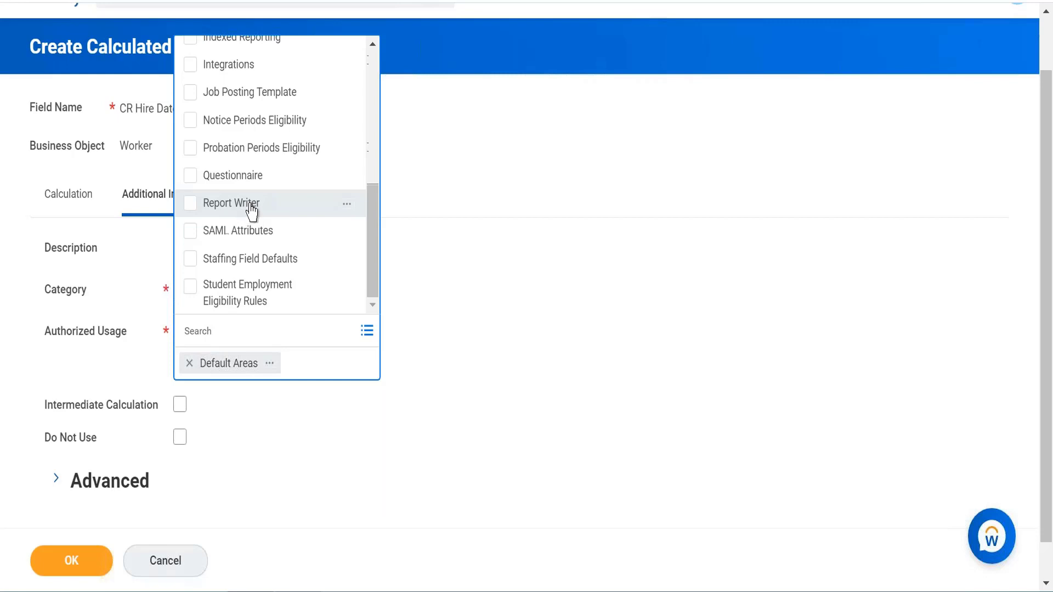
{"action": "left_click", "coordinate": [432, 285]}
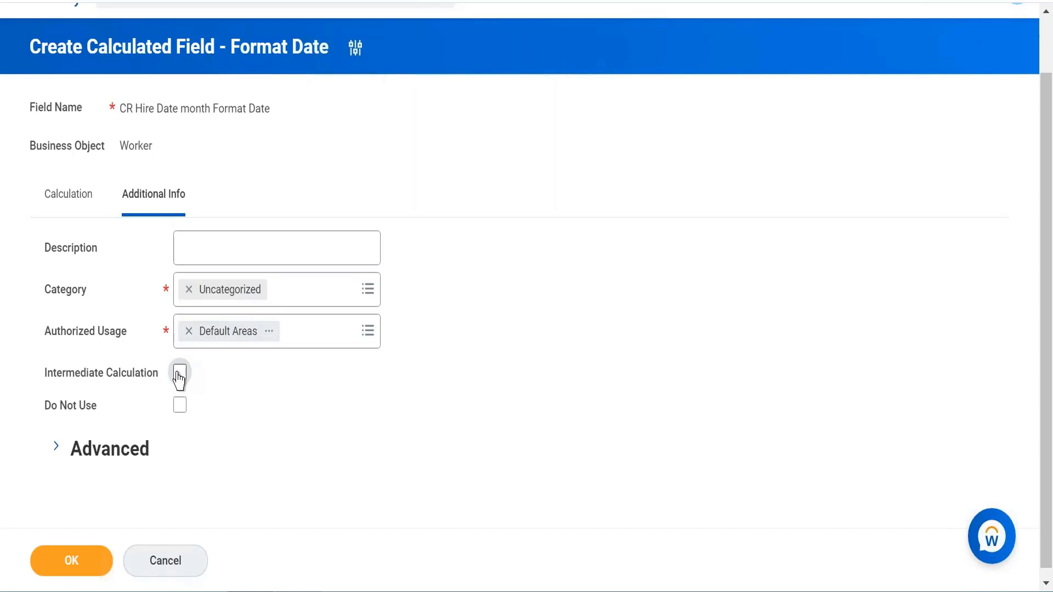
{"action": "mouse_move", "coordinate": [178, 378]}
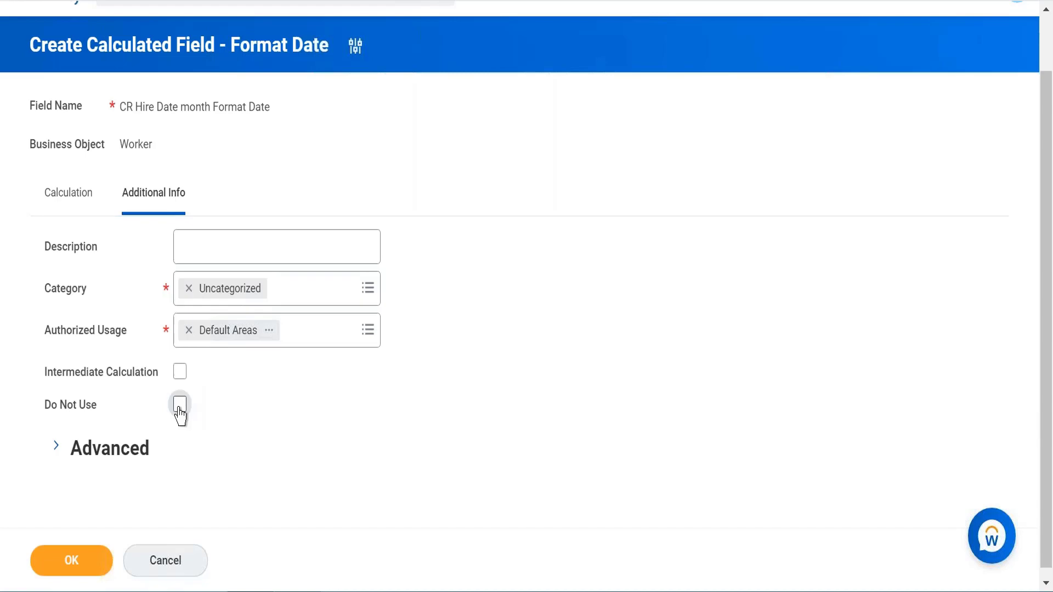
{"action": "left_click", "coordinate": [57, 203]}
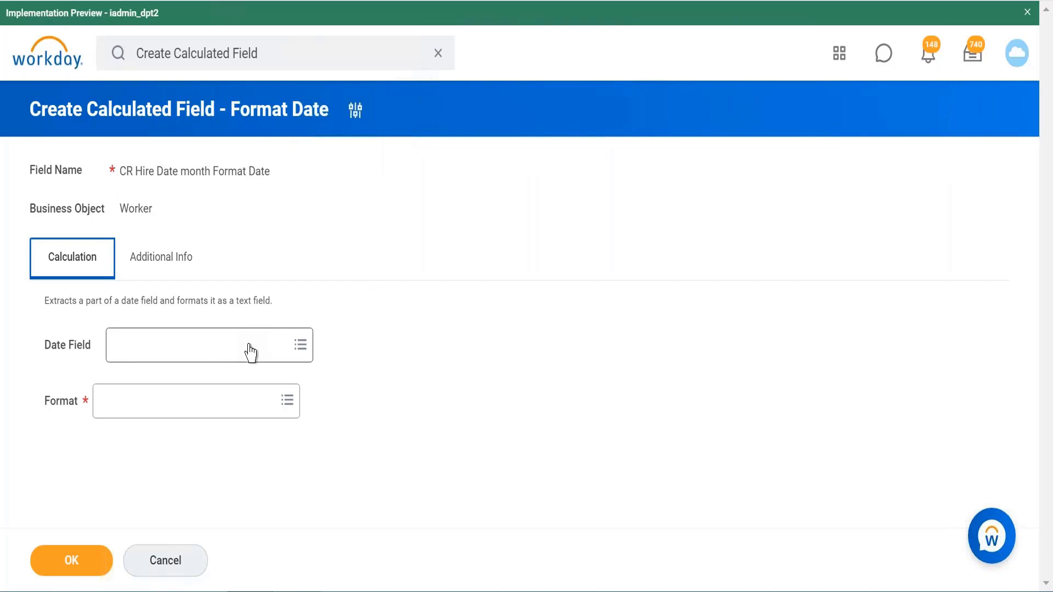
Step: Browse the global date fields available as Date Field, view the details of 14 Days Ago and return to the field categories
{"action": "left_click", "coordinate": [251, 353]}
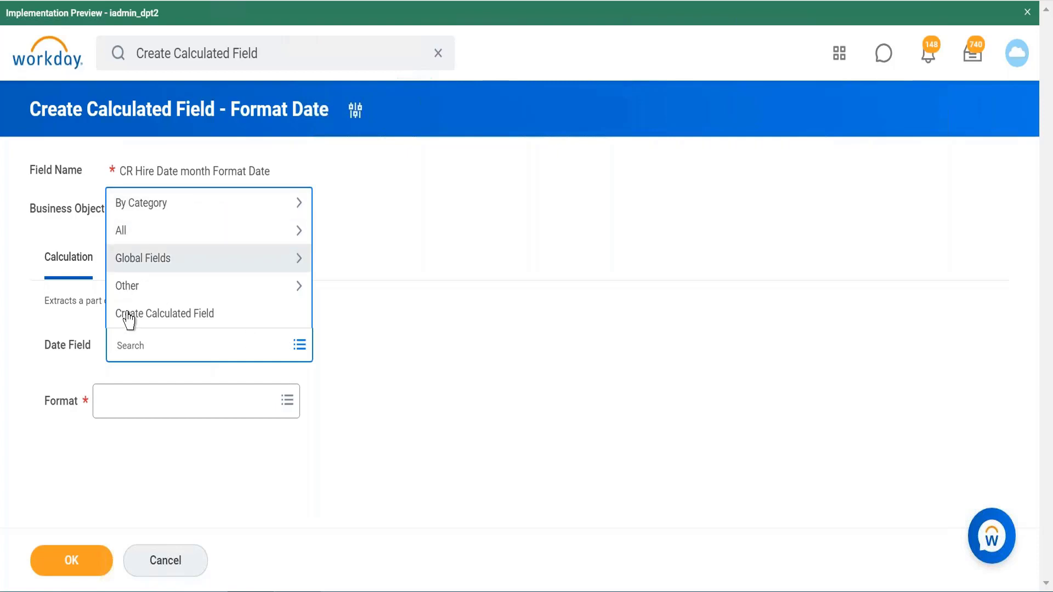
{"action": "left_click", "coordinate": [187, 267]}
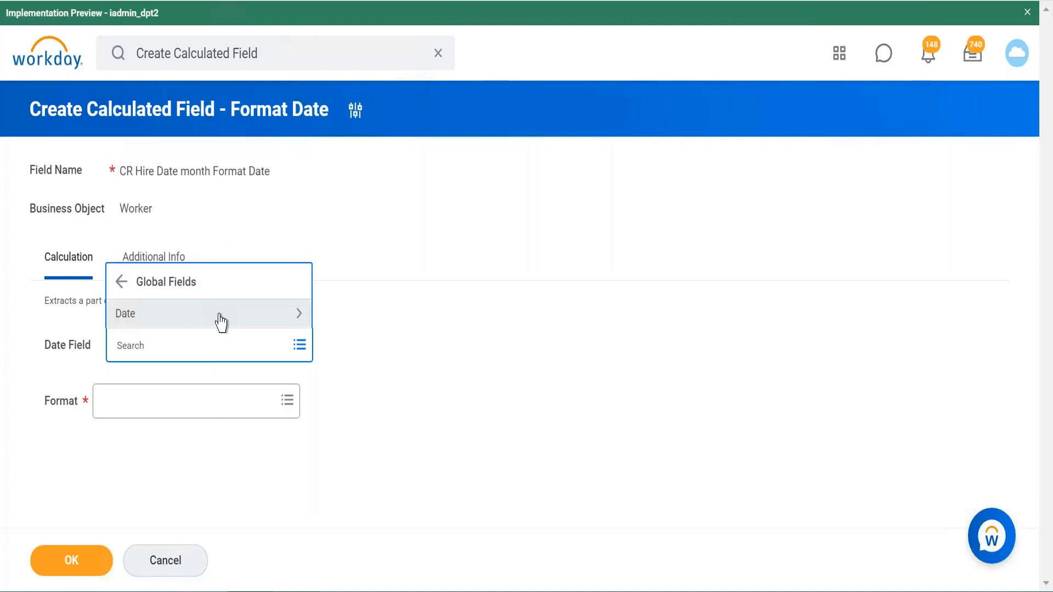
{"action": "left_click", "coordinate": [215, 313]}
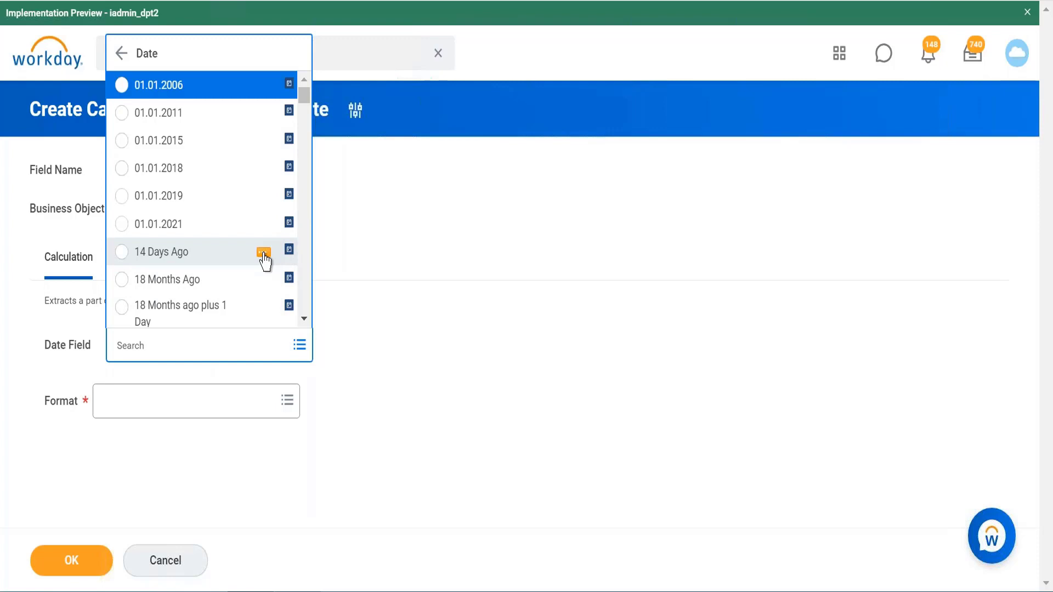
{"action": "left_click", "coordinate": [264, 254]}
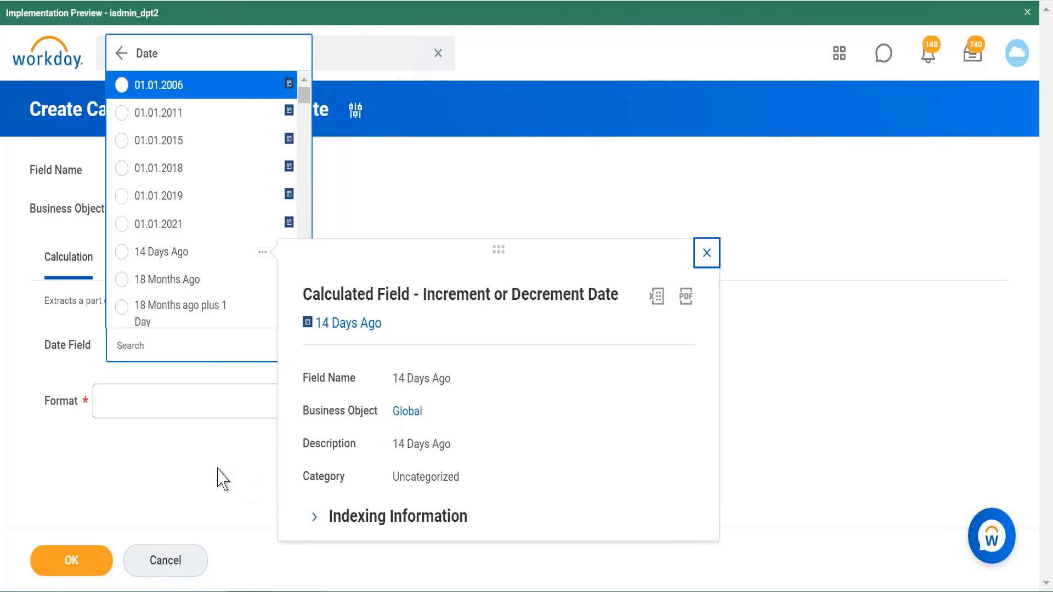
{"action": "left_click", "coordinate": [121, 53]}
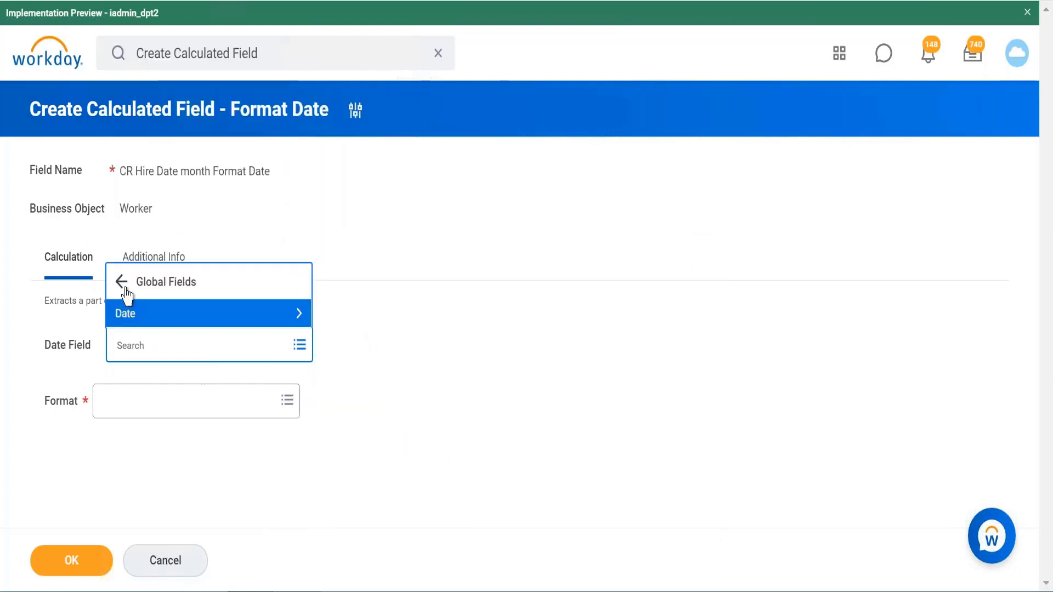
{"action": "left_click", "coordinate": [121, 283]}
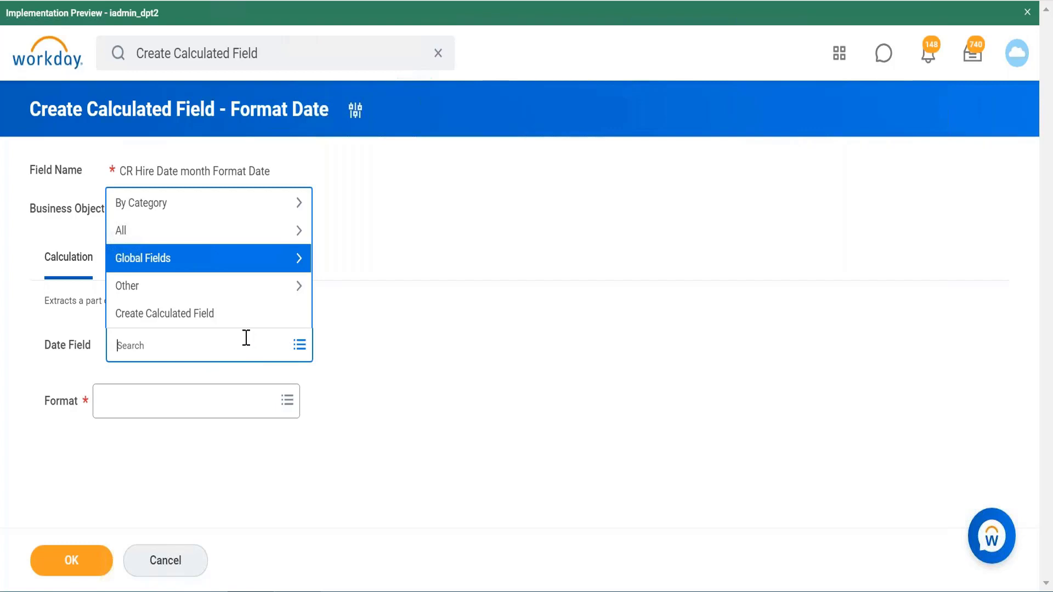
Step: Search the date fields for "hire date", view the details of Hire Date + 90 Days and look through the matches
{"action": "type", "text": "hire date"}
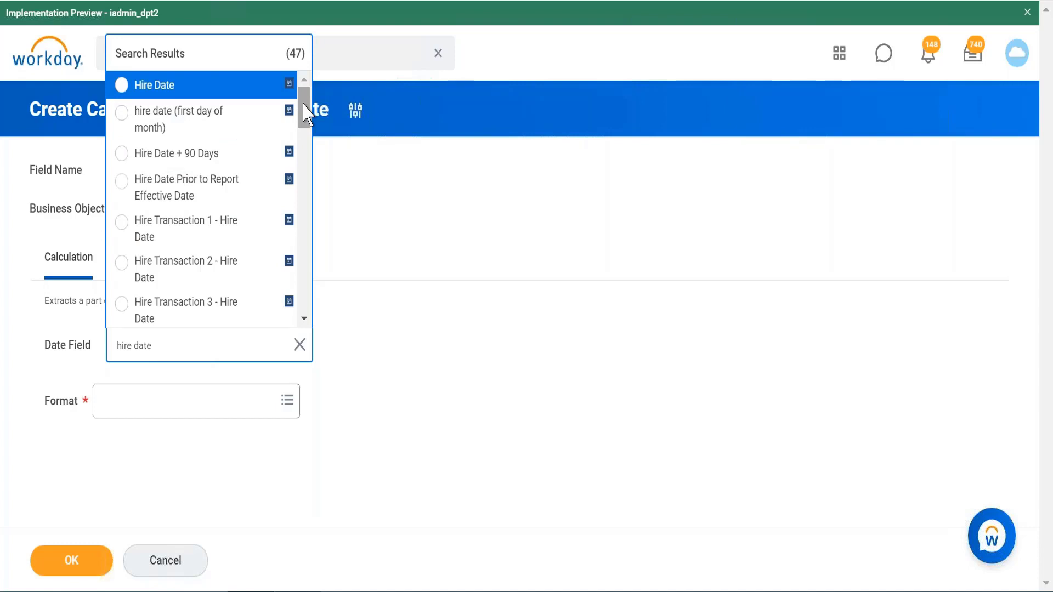
{"action": "mouse_move", "coordinate": [302, 108]}
{"action": "left_mouse_down"}
{"action": "mouse_move", "coordinate": [303, 170]}
{"action": "mouse_move", "coordinate": [302, 113]}
{"action": "left_mouse_up"}
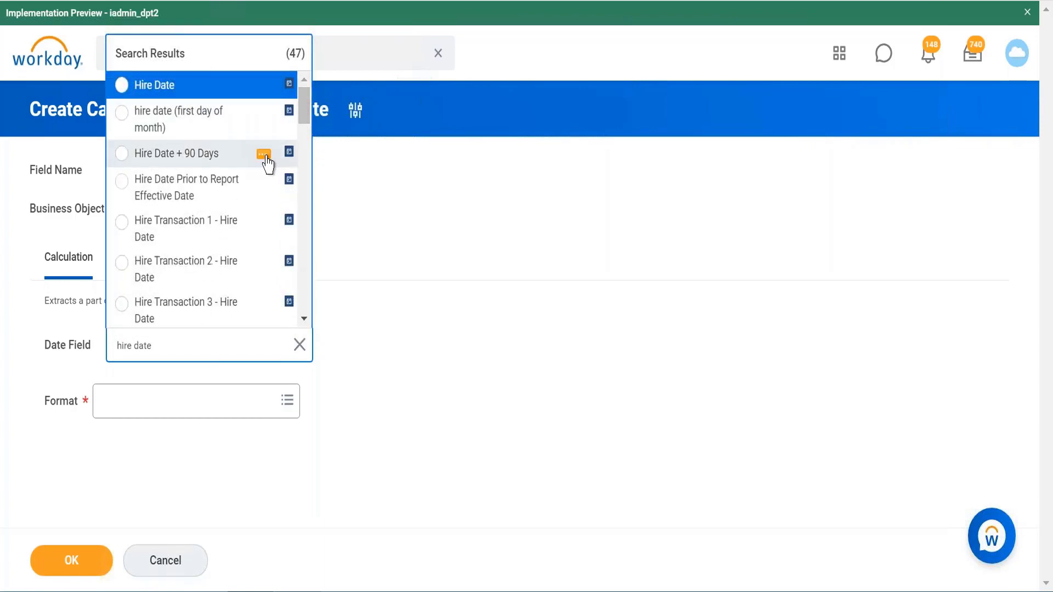
{"action": "left_click", "coordinate": [264, 155]}
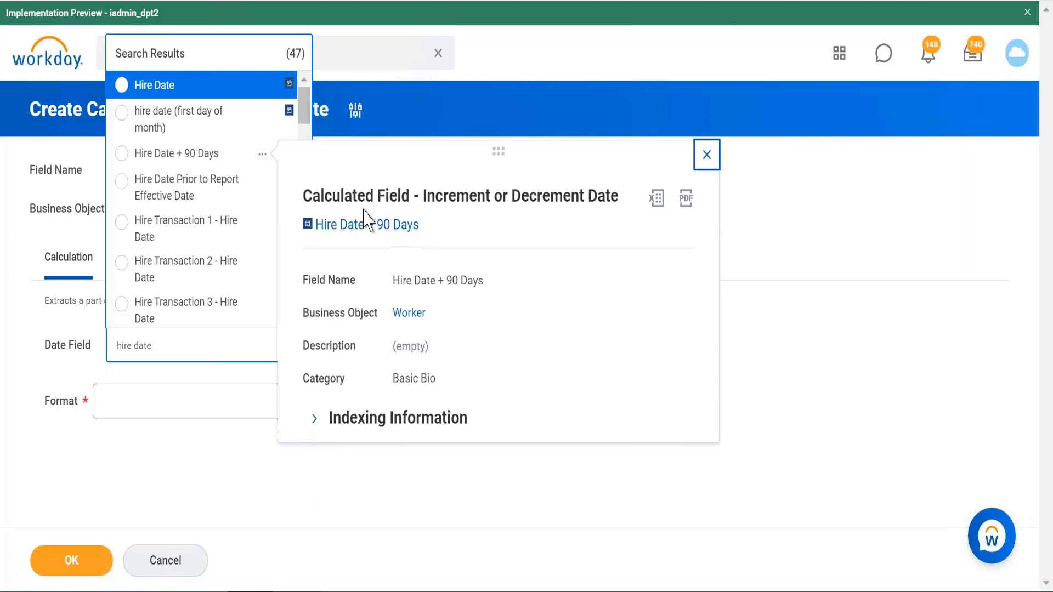
{"action": "left_click", "coordinate": [377, 439]}
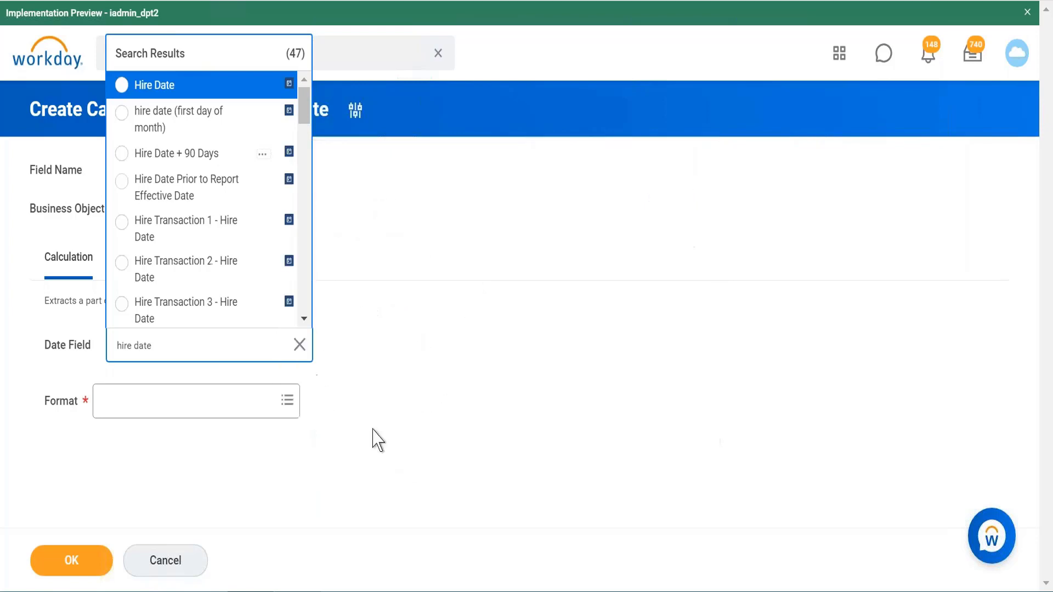
{"action": "left_click_drag", "start_coordinate": [304, 105], "coordinate": [445, 296]}
{"action": "left_click", "coordinate": [446, 296]}
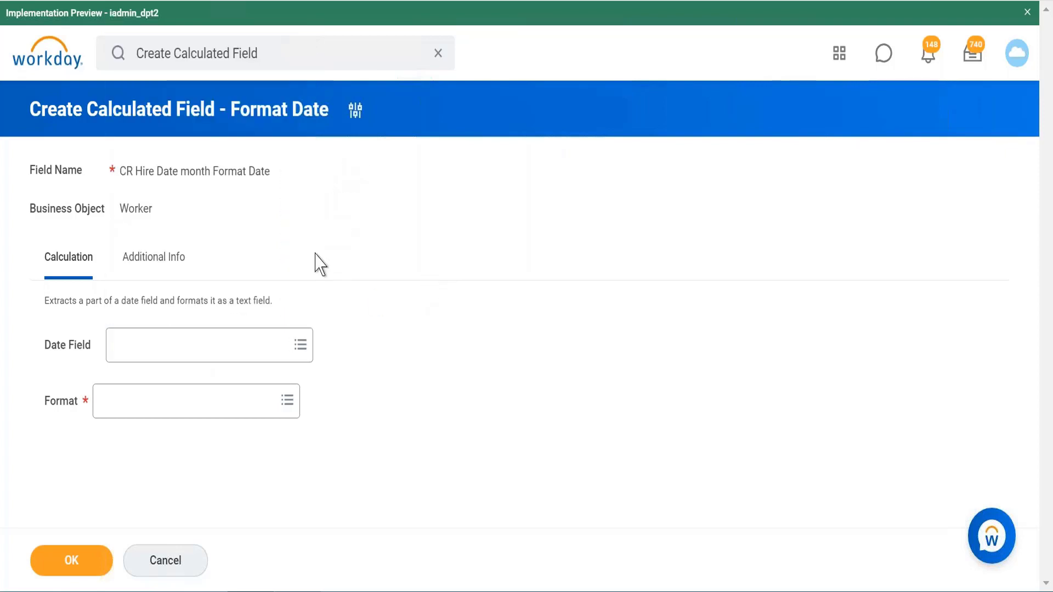
Step: Search the date fields for "hire date" and set Hire Date as the Date Field
{"action": "left_click", "coordinate": [237, 347]}
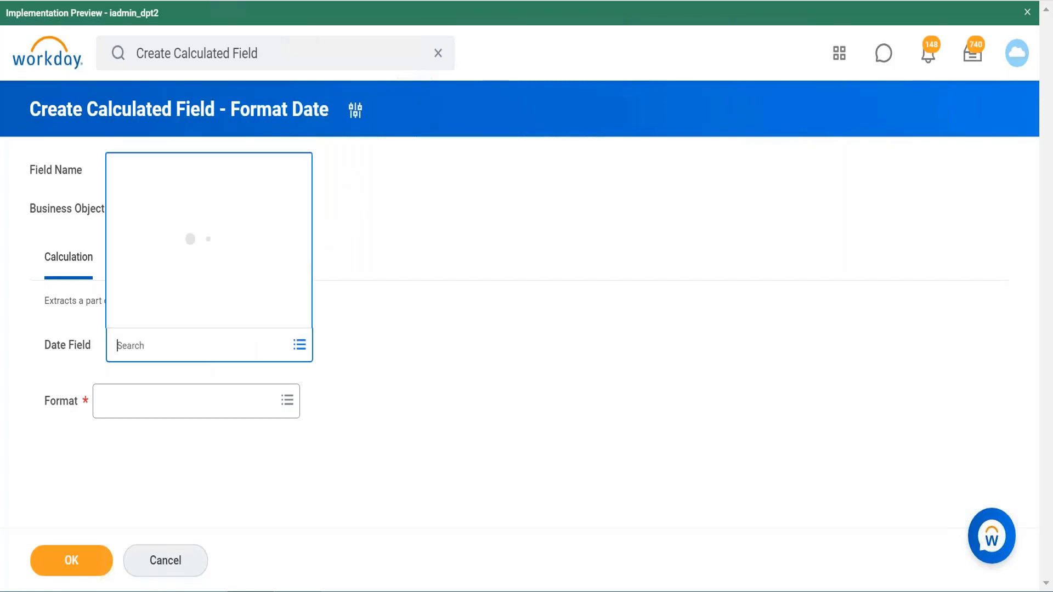
{"action": "type", "text": "hire date"}
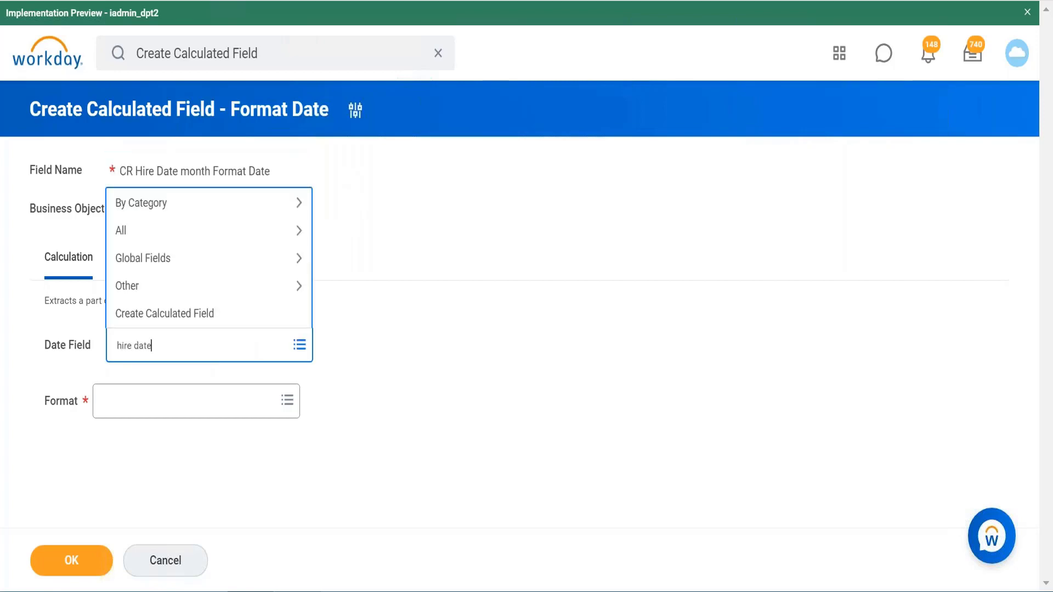
{"action": "key", "text": "Return"}
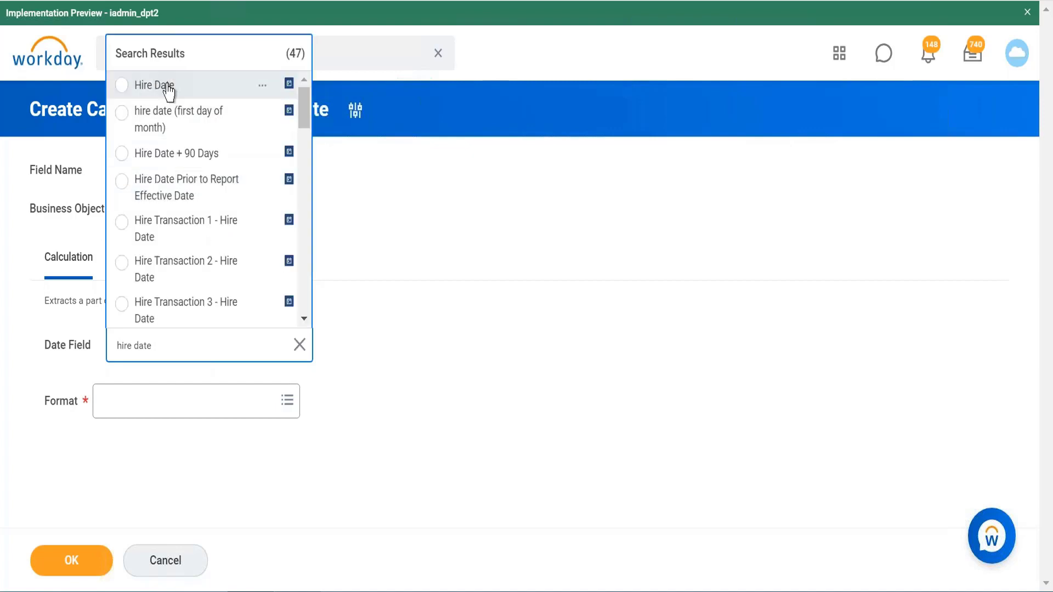
{"action": "left_click", "coordinate": [154, 85]}
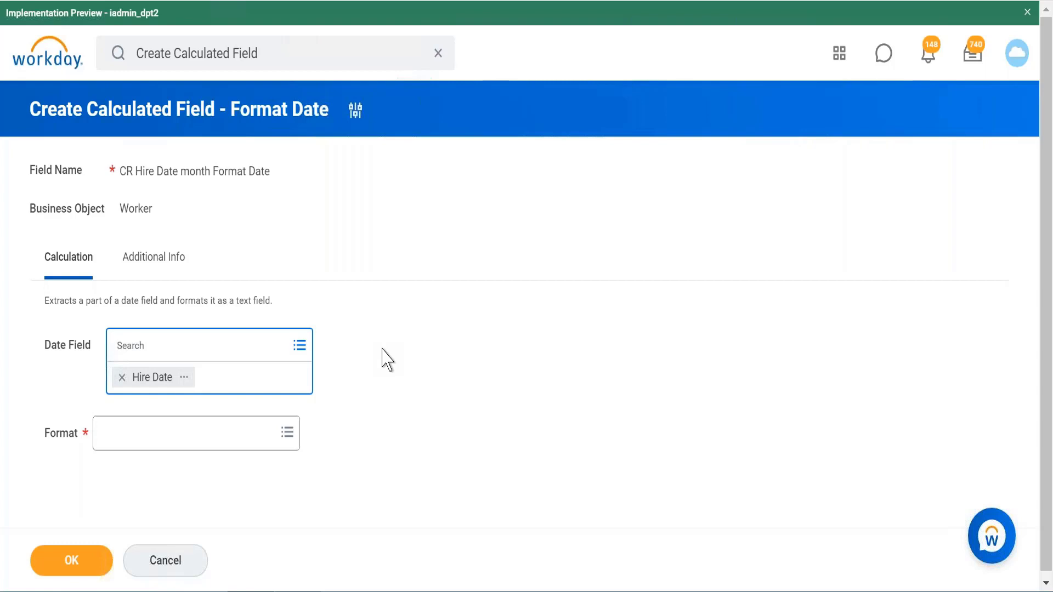
Step: Examine the format options available for the Hire Date field
{"action": "left_click", "coordinate": [216, 430]}
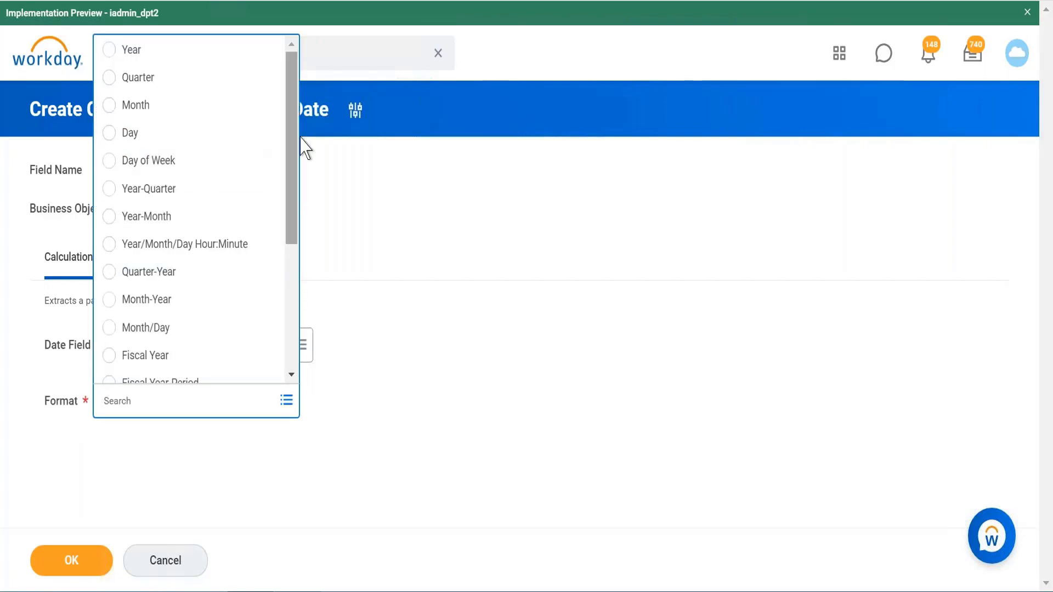
{"action": "left_click_drag", "start_coordinate": [291, 153], "coordinate": [296, 77]}
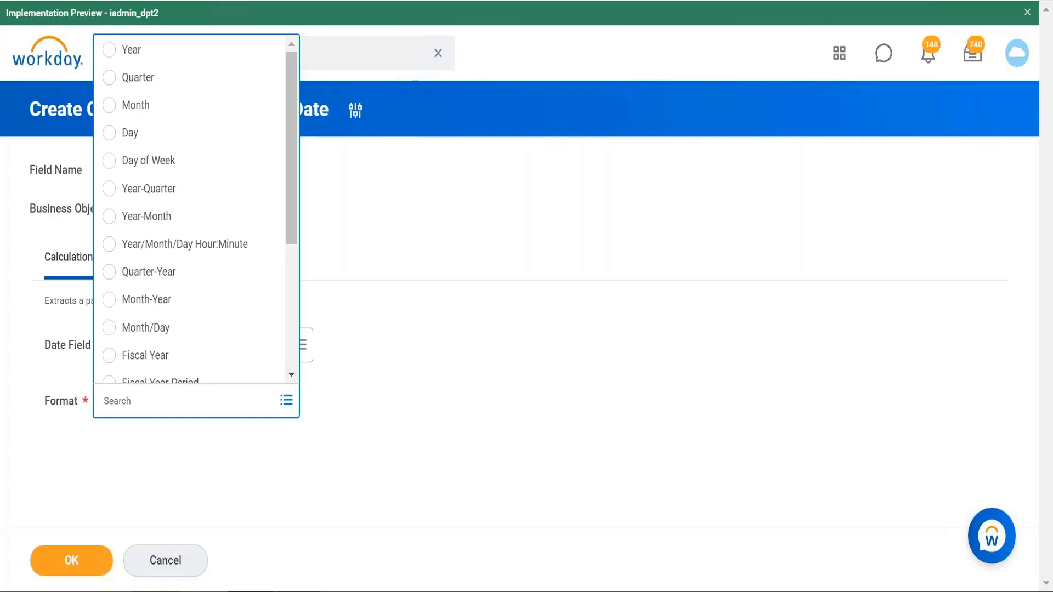
Step: Switch to the Notepad++ note and add the example line "1.6.2016 2016-Q2" below the date pattern
{"action": "mouse_move", "coordinate": [250, 591]}
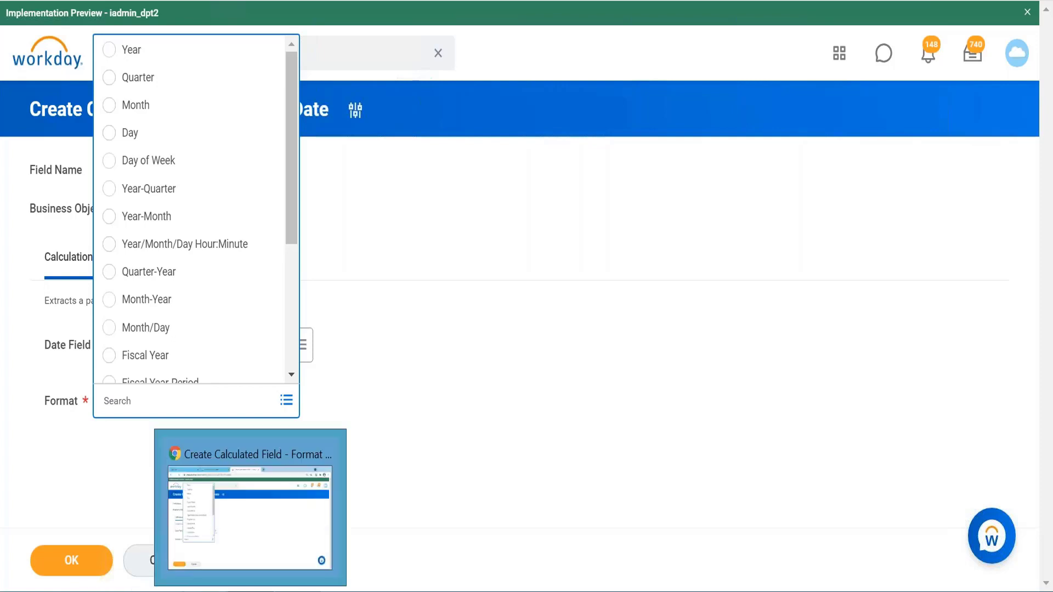
{"action": "left_click", "coordinate": [298, 591]}
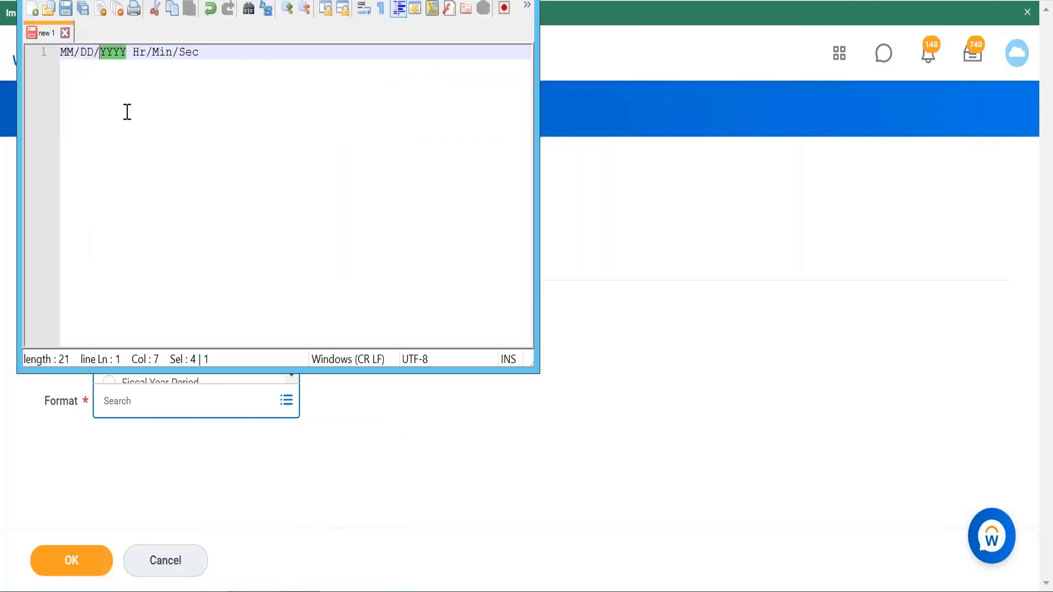
{"action": "left_click", "coordinate": [115, 110]}
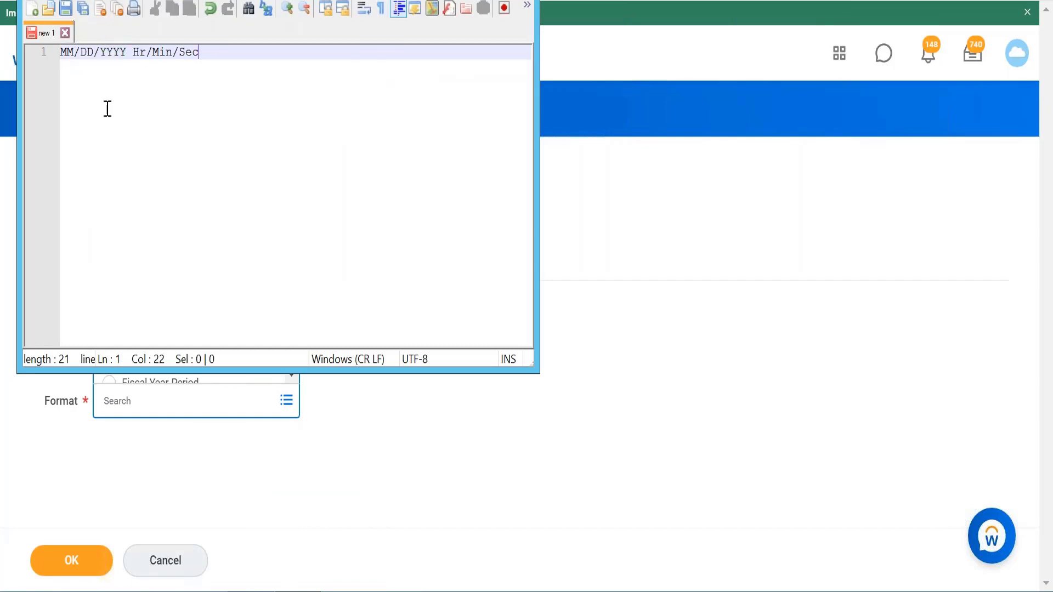
{"action": "key", "text": "Return"}
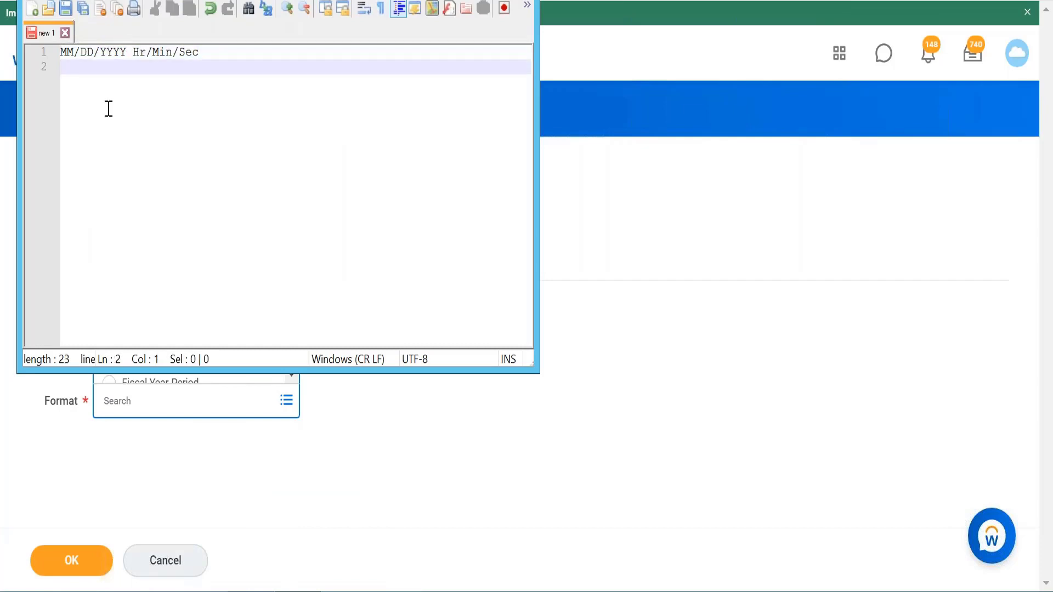
{"action": "type", "text": "1.6.20"}
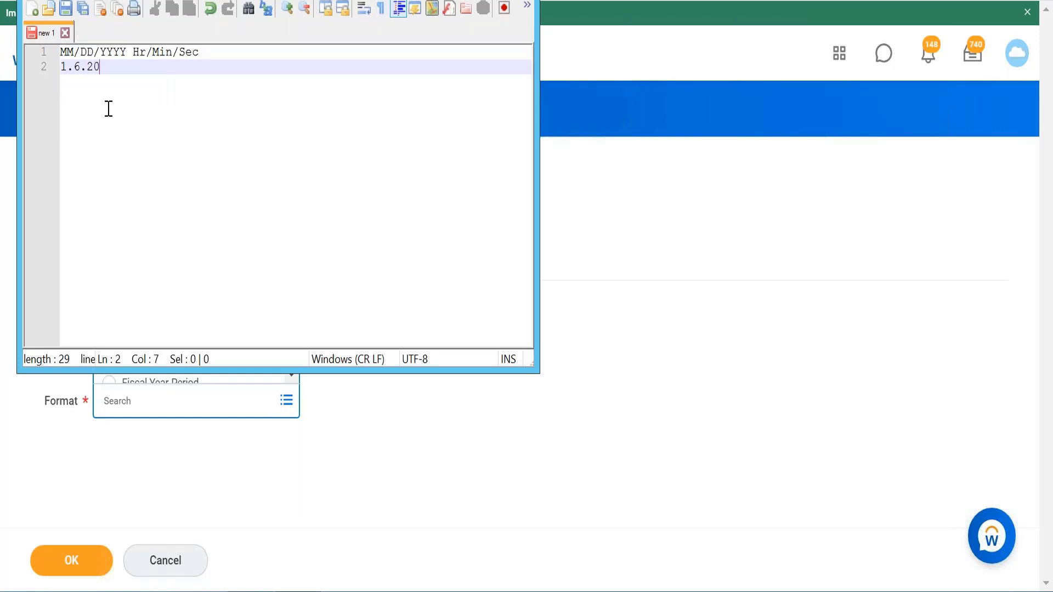
{"action": "type", "text": "16"}
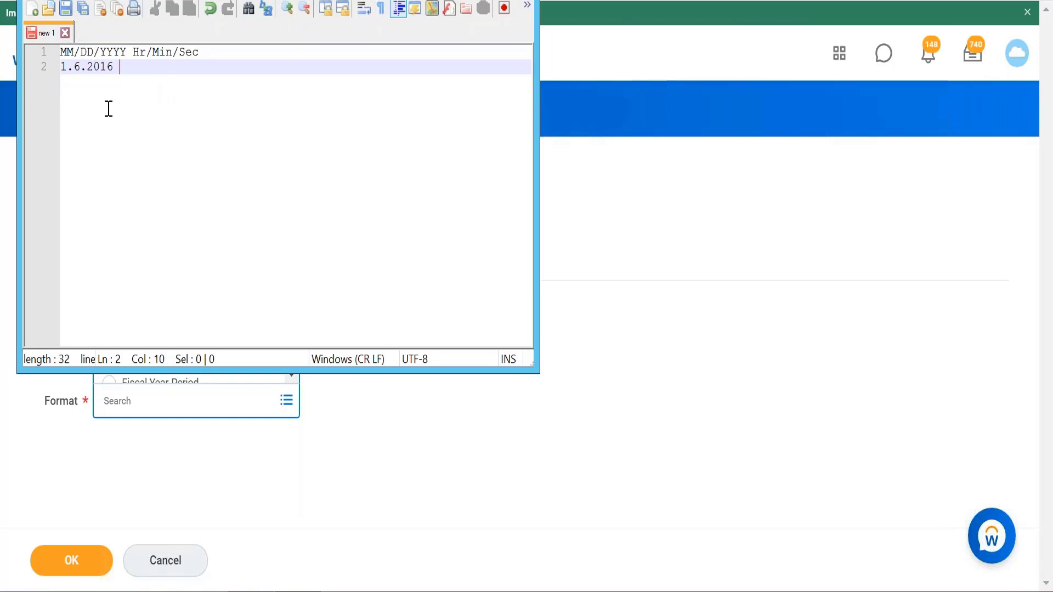
{"action": "type", "text": " 2016-Q2"}
{"action": "key", "text": "BackSpace"}
{"action": "key", "text": "BackSpace"}
{"action": "type", "text": "2"}
{"action": "key", "text": "BackSpace"}
{"action": "type", "text": "Q2"}
Step: Return to Workday, set the Hire Date format to Year-Quarter and save the calculated field
{"action": "left_click", "coordinate": [455, 0]}
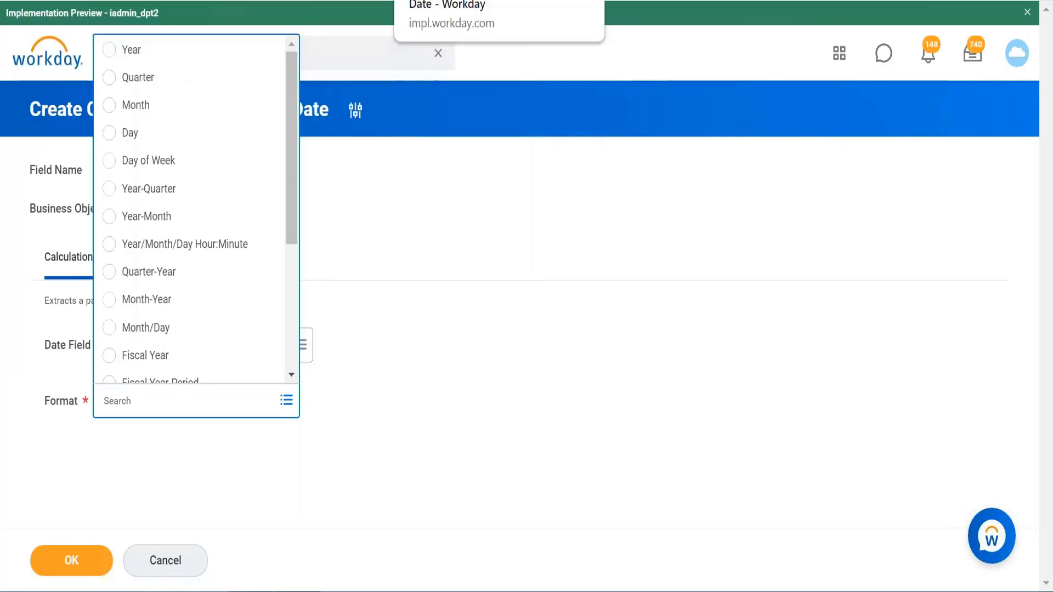
{"action": "left_click", "coordinate": [219, 198]}
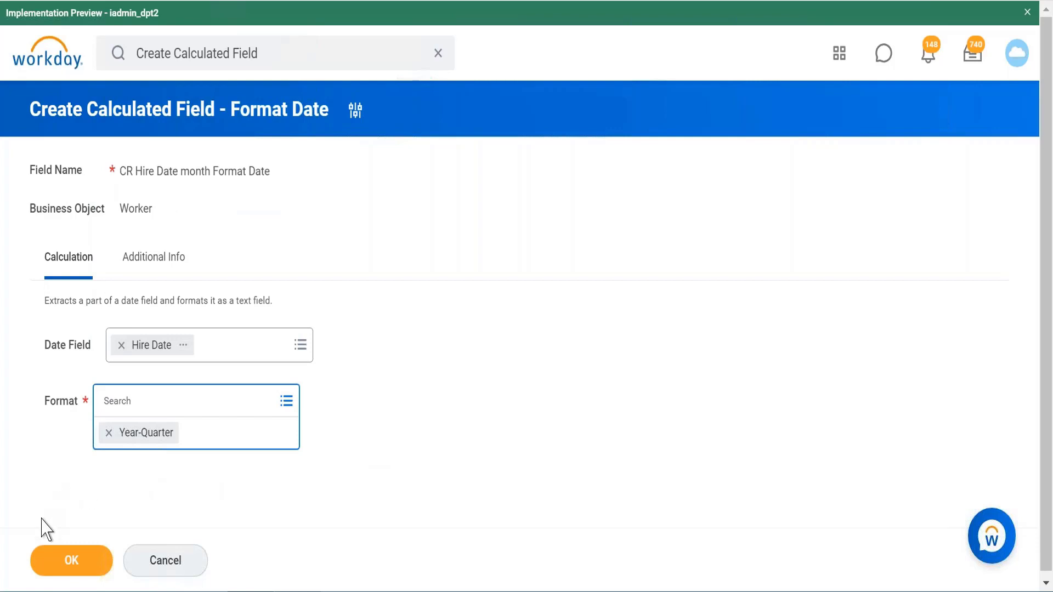
{"action": "left_click", "coordinate": [58, 569]}
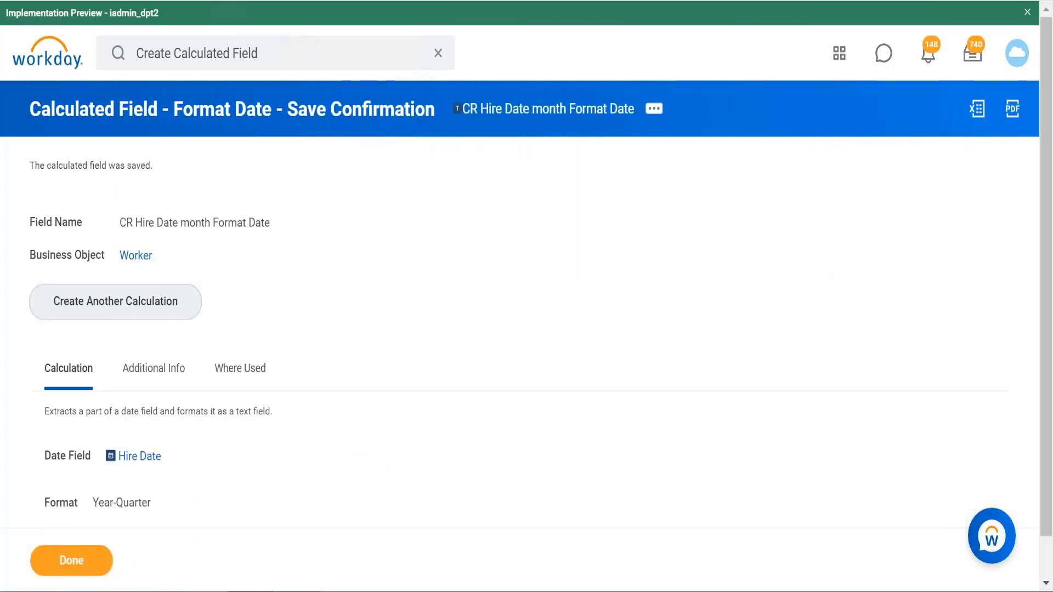
Step: Review the saved calculated field's settings and compare them with the example date in the Notepad++ note
{"action": "scroll", "coordinate": [405, 229], "scroll_direction": "down", "scroll_amount": 1}
{"action": "scroll", "coordinate": [406, 230], "scroll_direction": "up", "scroll_amount": 1}
{"action": "left_click", "coordinate": [299, 591]}
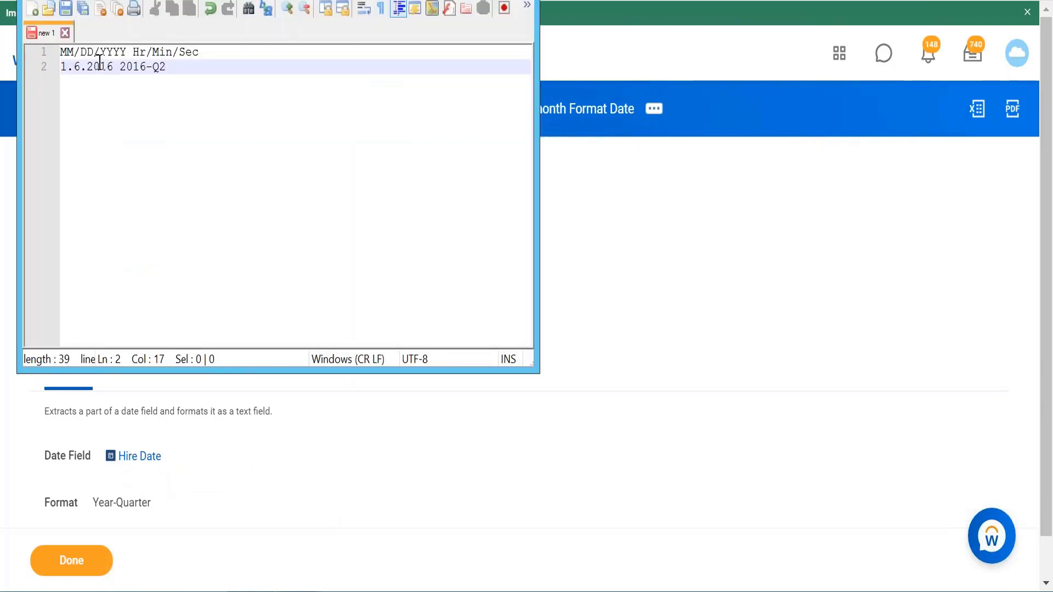
{"action": "key", "text": "alt+Tab"}
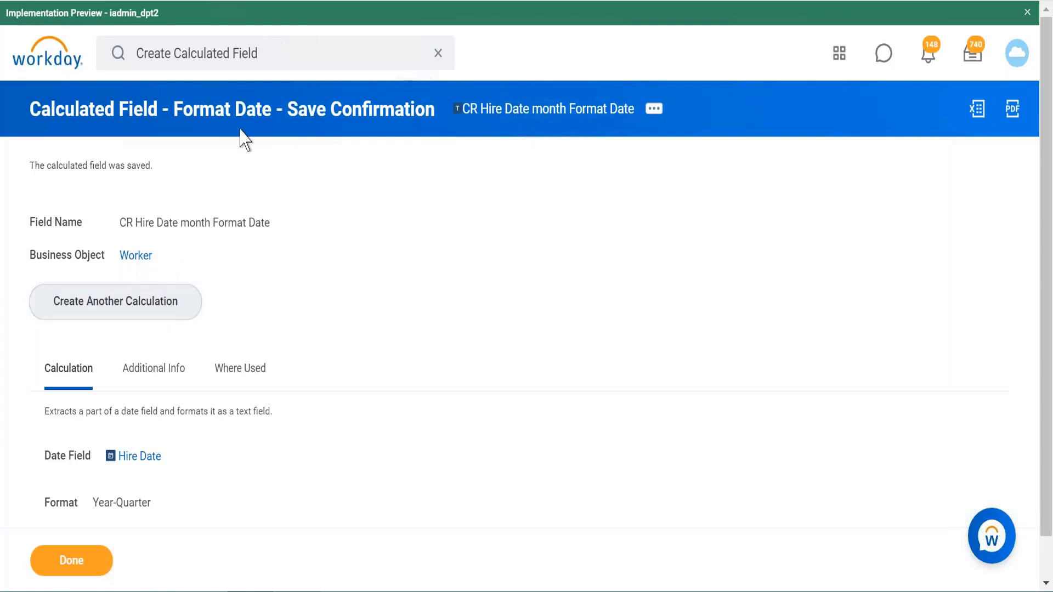
Step: Search Workday for "Create Calculated Field" and duplicate the results page in a second browser tab
{"action": "left_click", "coordinate": [284, 59]}
{"action": "key", "text": "Return"}
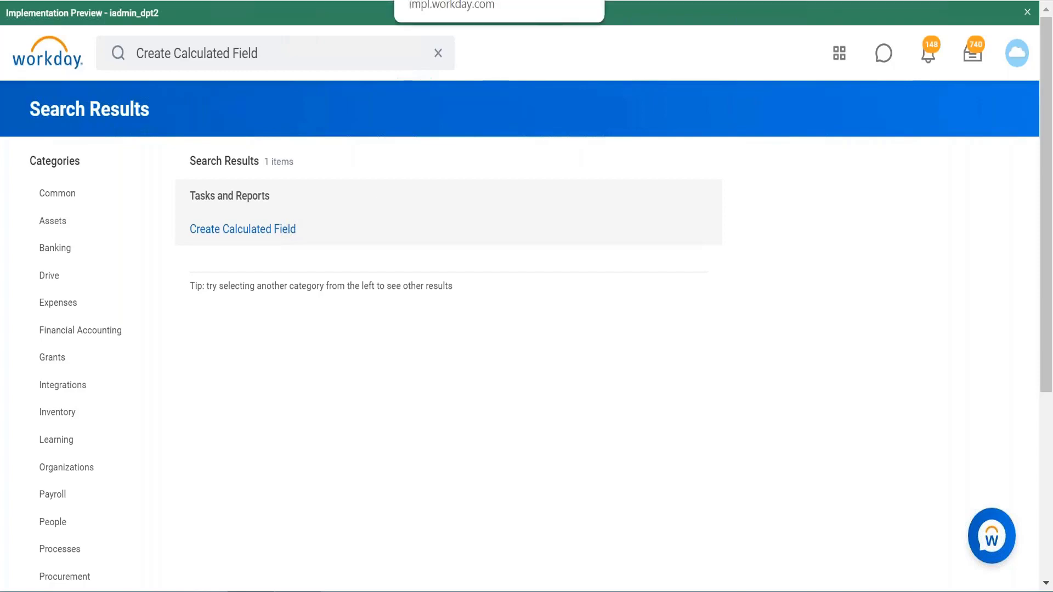
{"action": "right_click", "coordinate": [517, 0]}
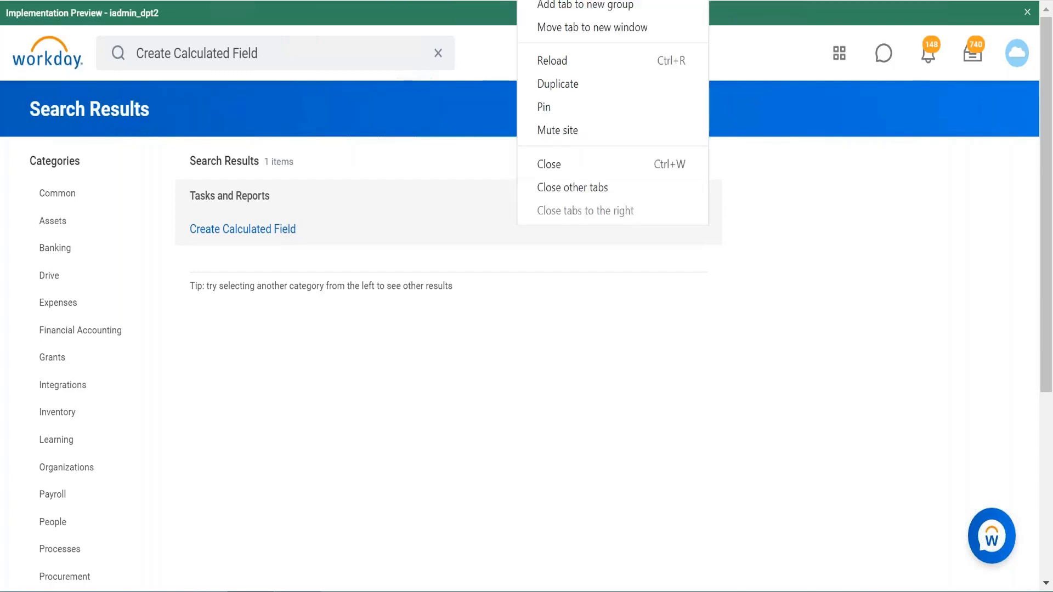
{"action": "left_click", "coordinate": [575, 88]}
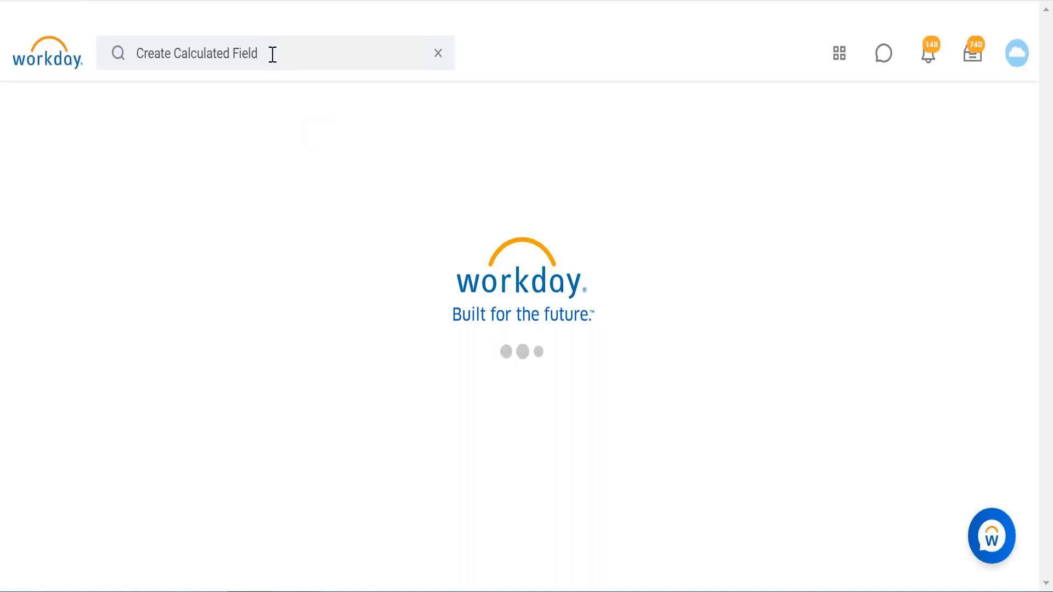
Step: Replace the search text in the duplicated tab with "credit verification date" and run the search
{"action": "left_click", "coordinate": [272, 54]}
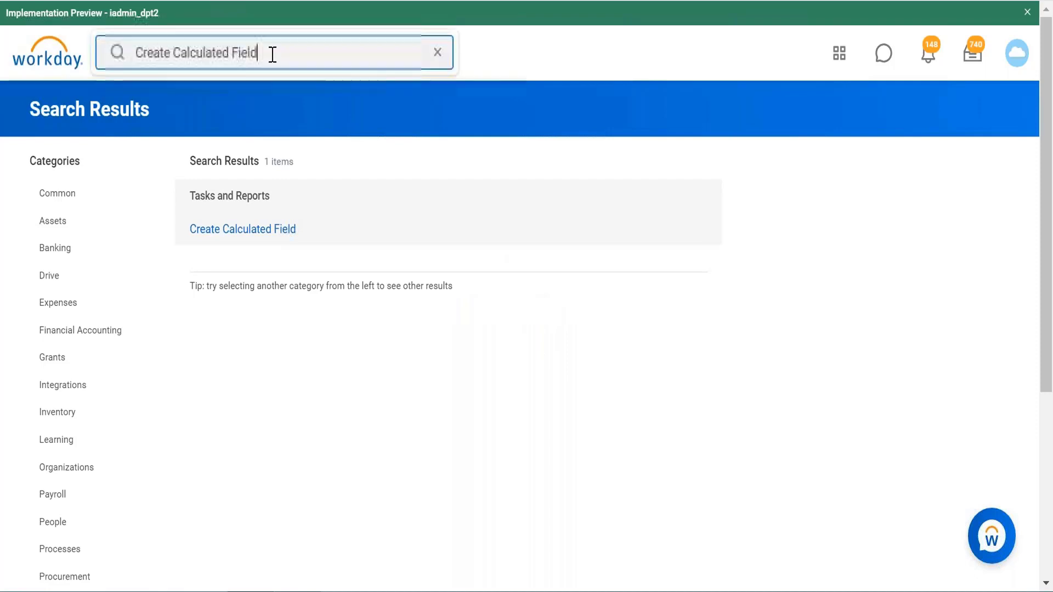
{"action": "key", "text": "BackSpace"}
{"action": "key", "text": "BackSpace"}
{"action": "key", "text": "BackSpace"}
{"action": "key", "text": "BackSpace"}
{"action": "key", "text": "BackSpace"}
{"action": "key", "text": "BackSpace"}
{"action": "key", "text": "BackSpace"}
{"action": "key", "text": "BackSpace"}
{"action": "key", "text": "BackSpace"}
{"action": "key", "text": "BackSpace"}
{"action": "key", "text": "BackSpace"}
{"action": "key", "text": "BackSpace"}
{"action": "key", "text": "BackSpace"}
{"action": "key", "text": "BackSpace"}
{"action": "key", "text": "BackSpace"}
{"action": "key", "text": "BackSpace"}
{"action": "key", "text": "BackSpace"}
{"action": "key", "text": "BackSpace"}
{"action": "key", "text": "BackSpace"}
{"action": "key", "text": "BackSpace"}
{"action": "key", "text": "BackSpace"}
{"action": "key", "text": "BackSpace"}
{"action": "key", "text": "BackSpace"}
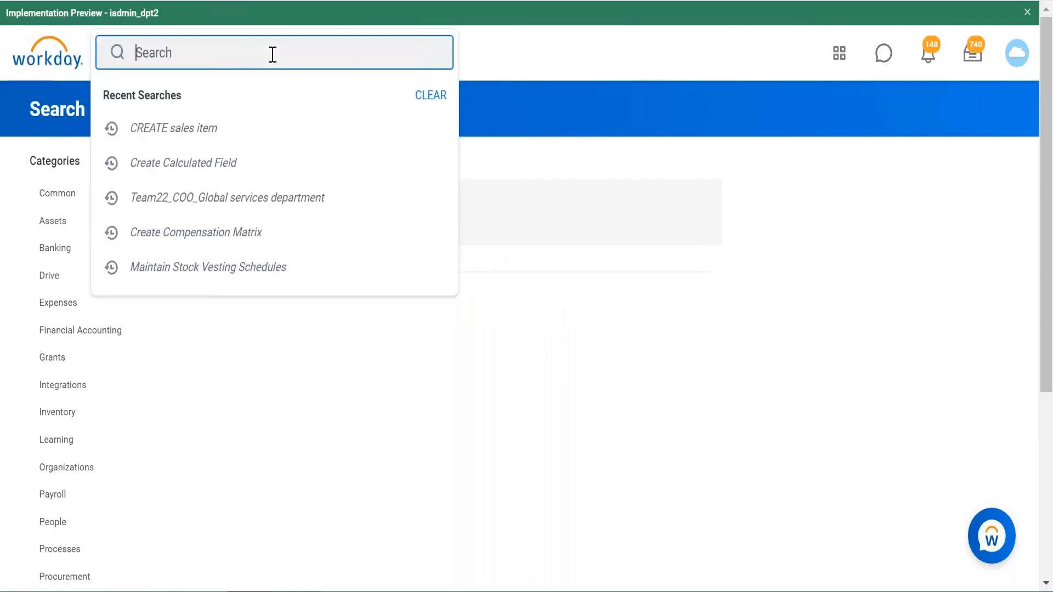
{"action": "type", "text": "credit verification date"}
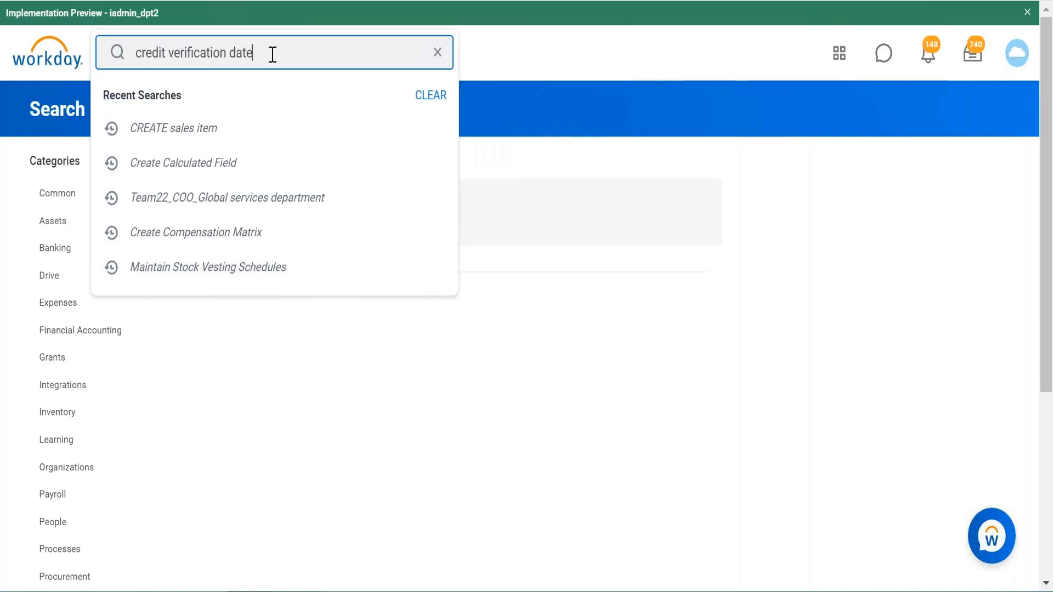
{"action": "key", "text": "Return"}
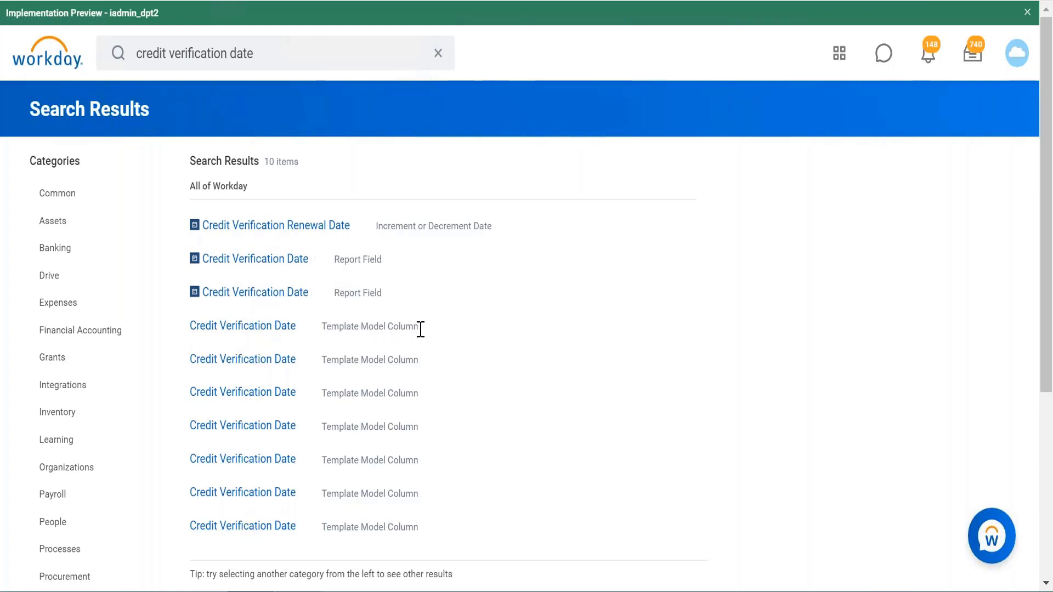
Step: View the details of the two Credit Verification Date report fields to check their business objects
{"action": "mouse_move", "coordinate": [318, 266]}
{"action": "left_click", "coordinate": [323, 263]}
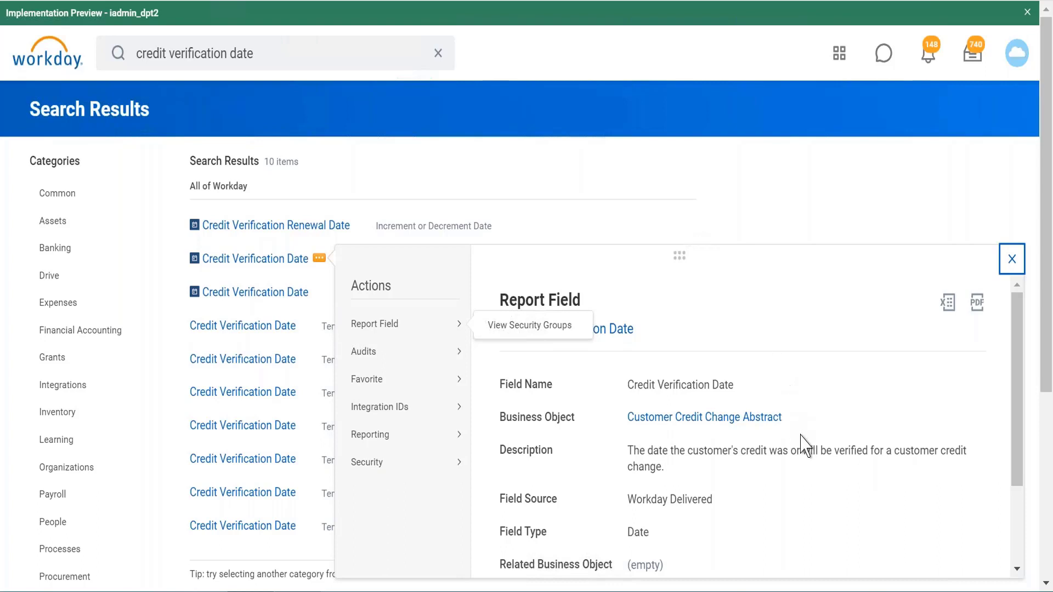
{"action": "left_click", "coordinate": [669, 202]}
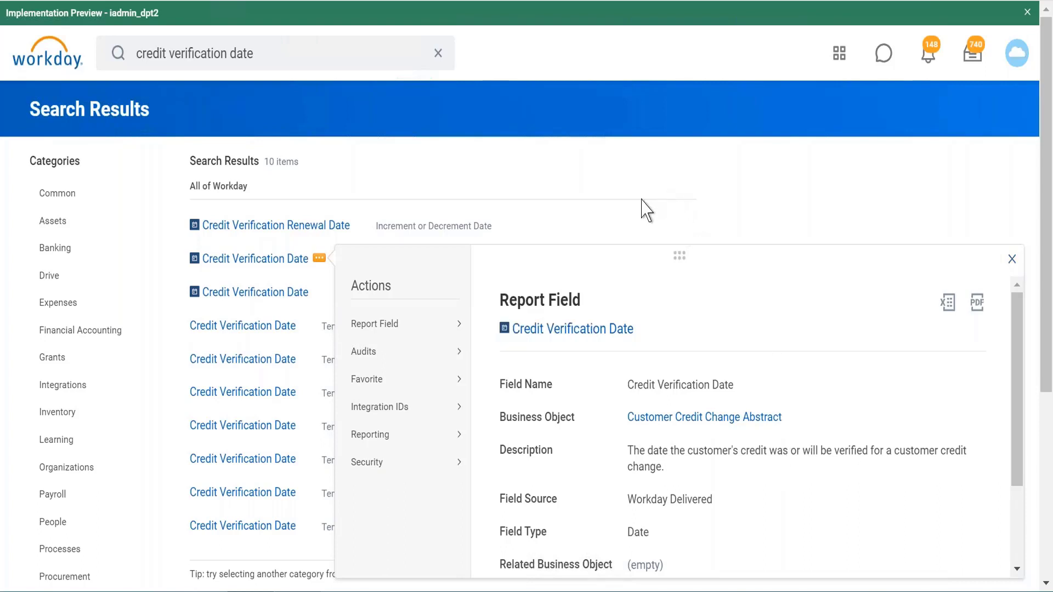
{"action": "left_click", "coordinate": [586, 203]}
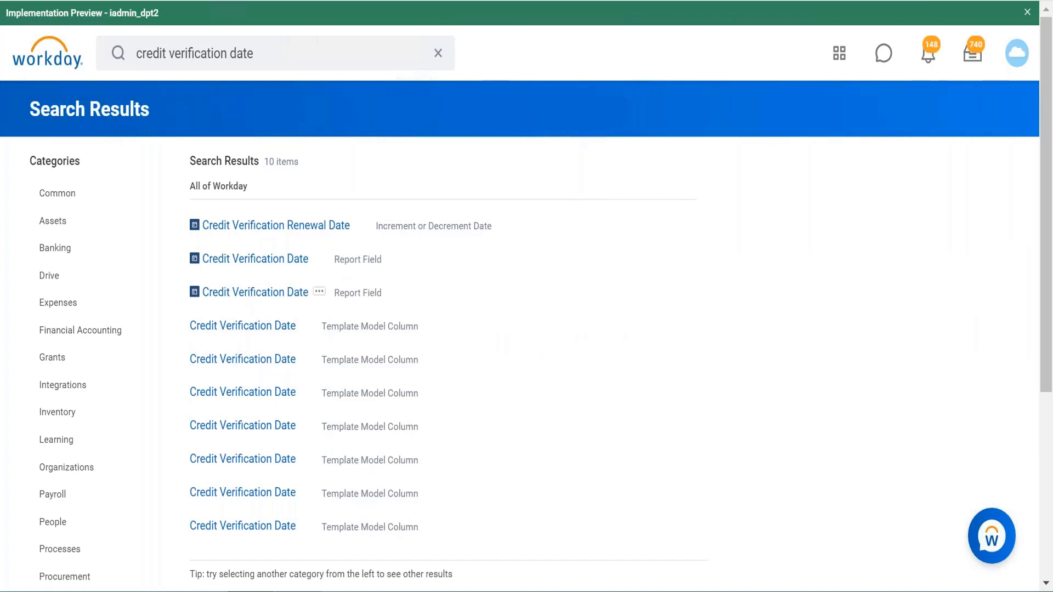
{"action": "left_click", "coordinate": [319, 292]}
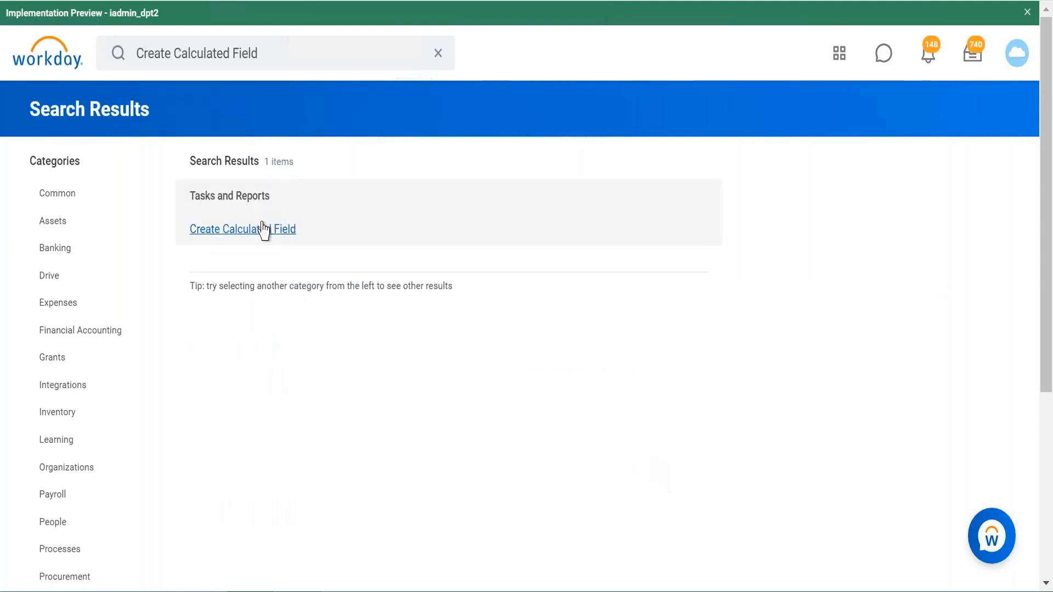
Step: Start the Create Calculated Field task in the original tab and name the field "CF Credit Verification renewal Date"
{"action": "left_click", "coordinate": [264, 229]}
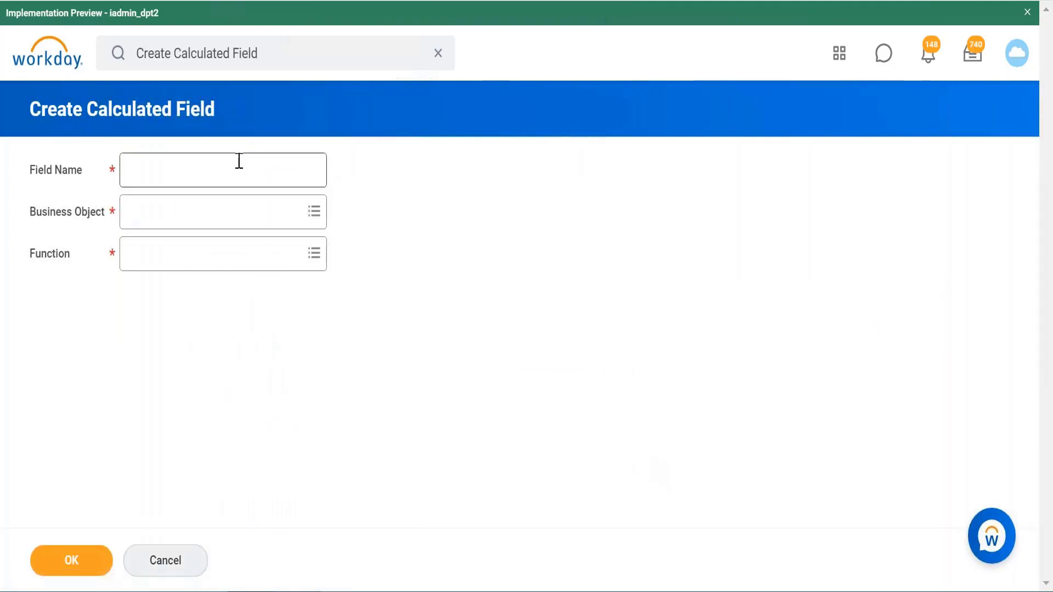
{"action": "left_click", "coordinate": [239, 161]}
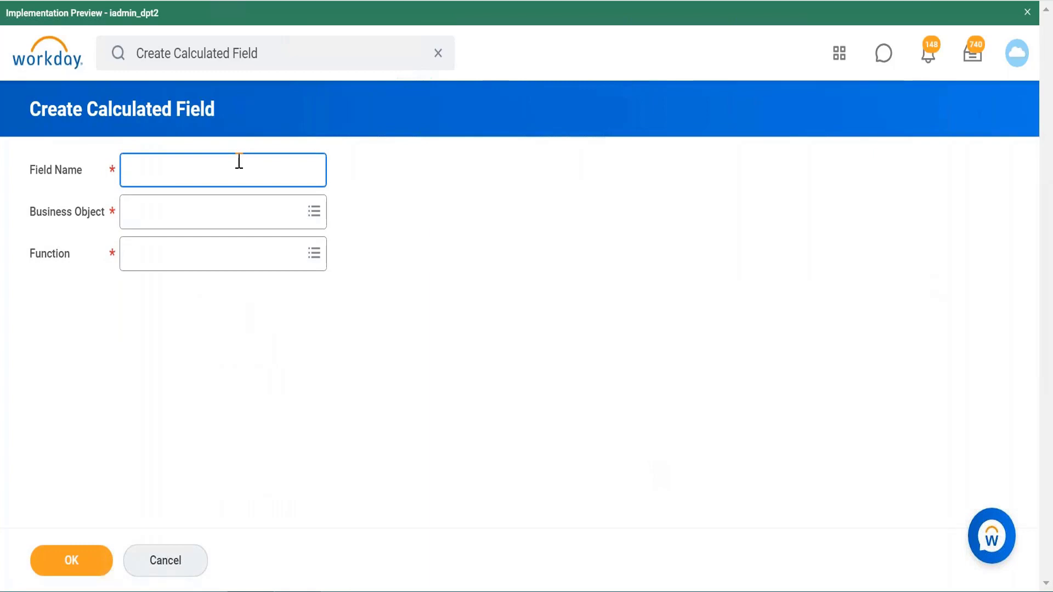
{"action": "type", "text": "CF"}
{"action": "type", "text": "Credit Verificatio"}
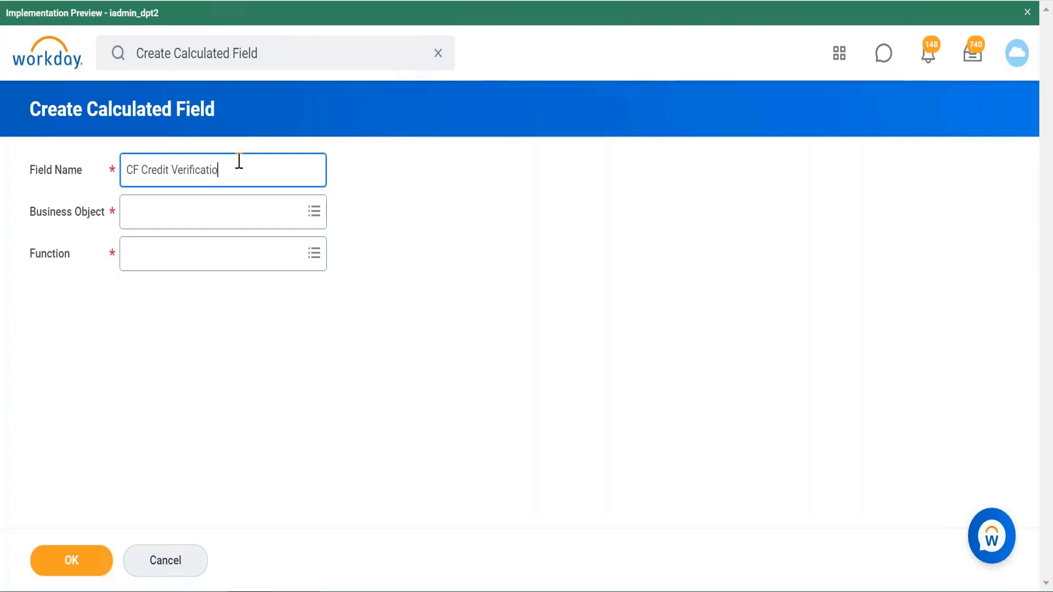
{"action": "type", "text": "n renewal Date"}
Step: Search the business objects for "customer" and set Customer as the field's Business Object
{"action": "left_click", "coordinate": [231, 215]}
{"action": "type", "text": "cu"}
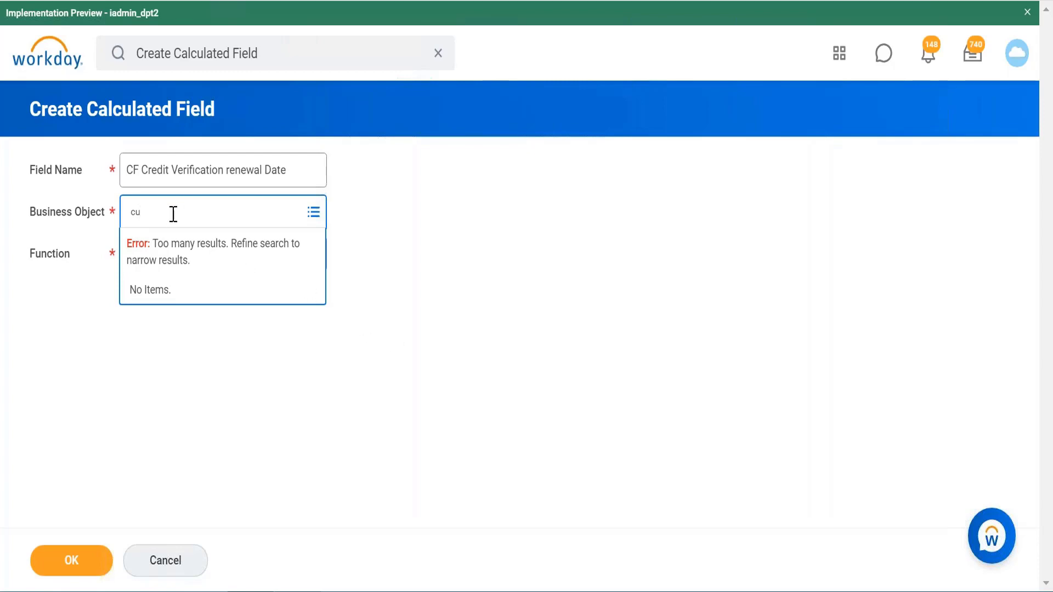
{"action": "type", "text": "stomer"}
{"action": "key", "text": "Return"}
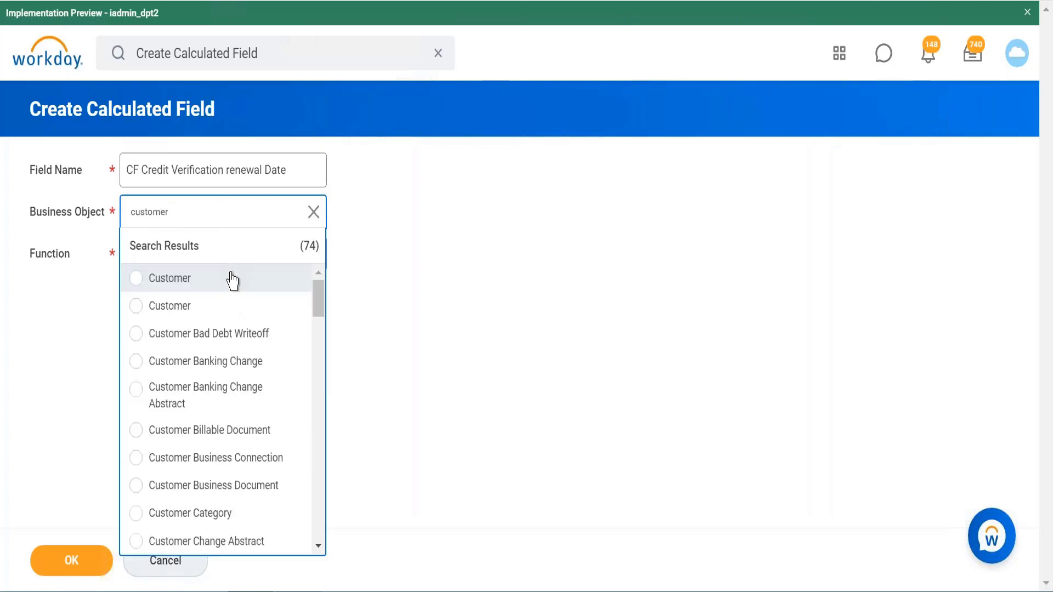
{"action": "left_click", "coordinate": [227, 279]}
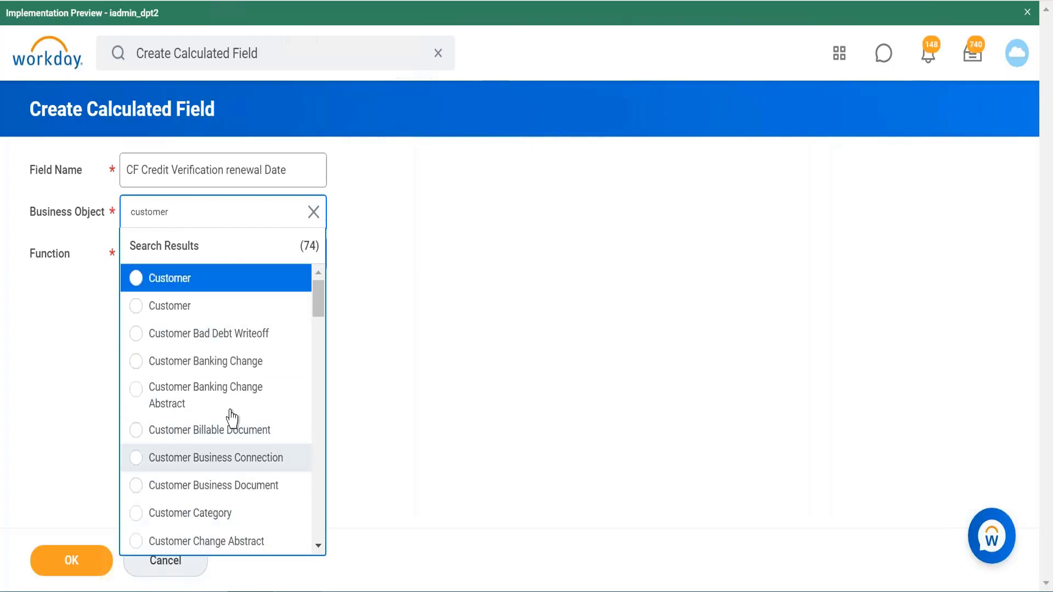
{"action": "left_click", "coordinate": [209, 283]}
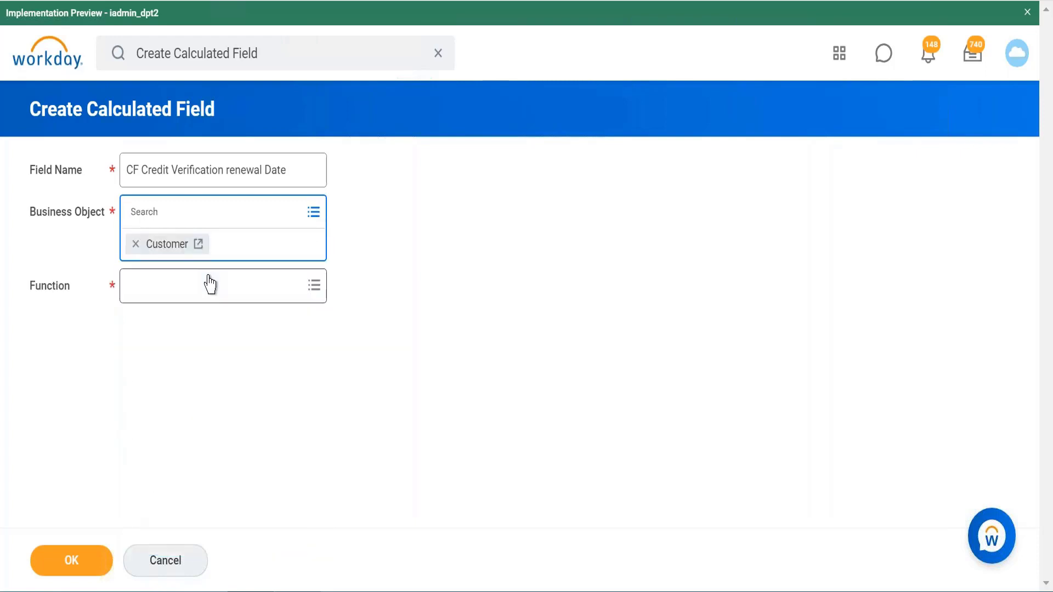
Step: Set the Function to Increment or Decrement Date and continue to the calculation settings
{"action": "left_click", "coordinate": [227, 291]}
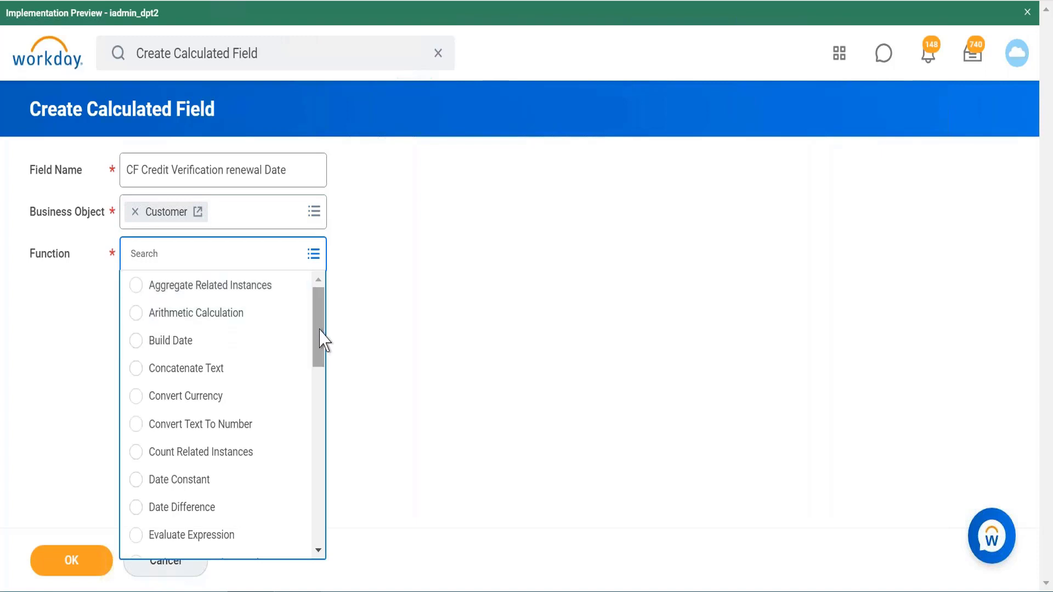
{"action": "left_click_drag", "start_coordinate": [323, 340], "coordinate": [322, 435]}
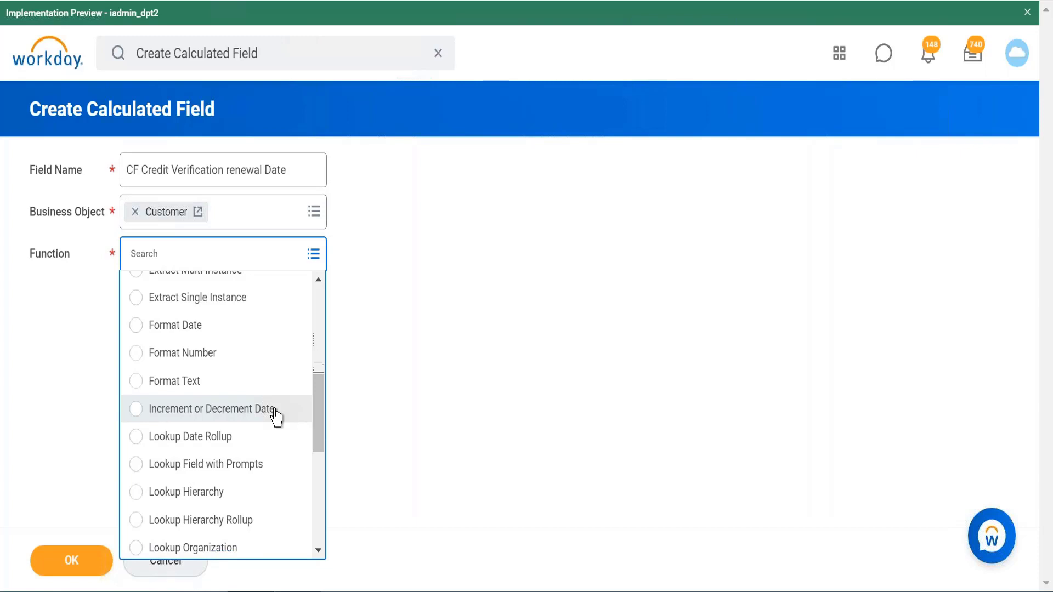
{"action": "left_click", "coordinate": [274, 411]}
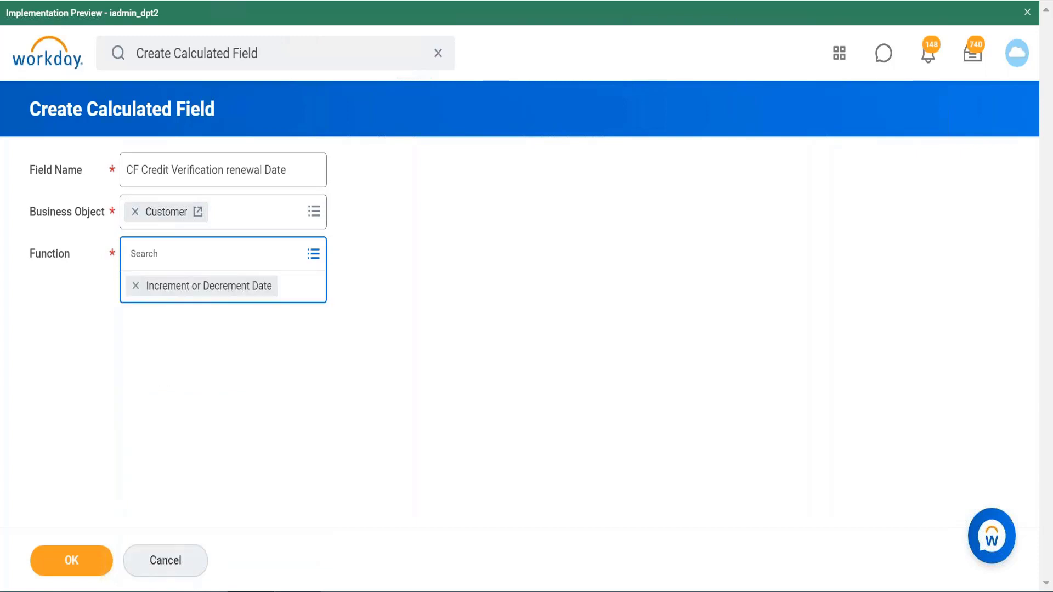
{"action": "left_click", "coordinate": [73, 565]}
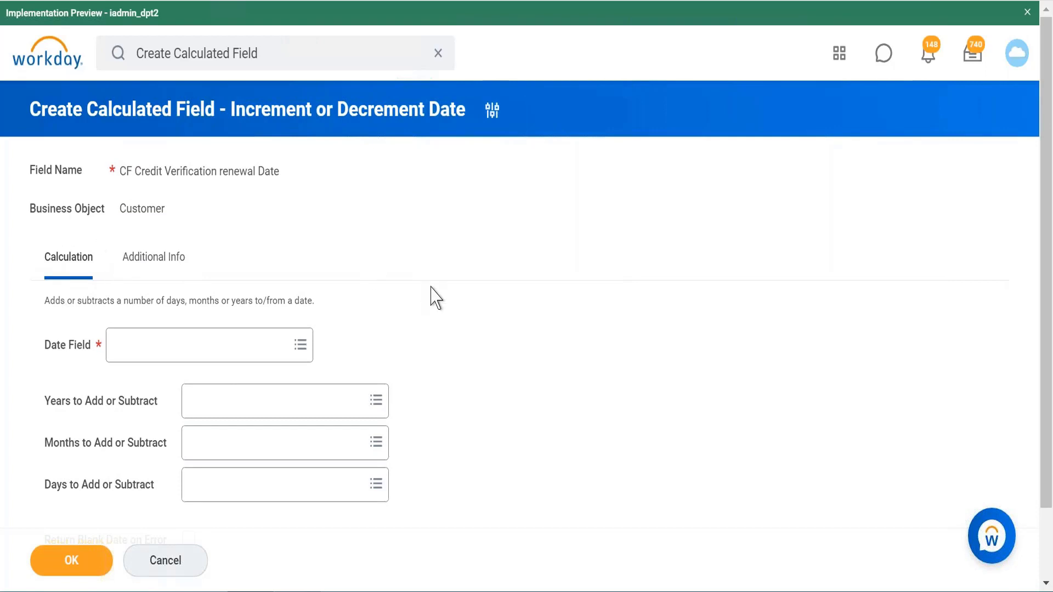
Step: Try to find the Date Field by searching for "credit verification date", shortening the search to "credit"
{"action": "scroll", "coordinate": [436, 298], "scroll_direction": "down", "scroll_amount": 2}
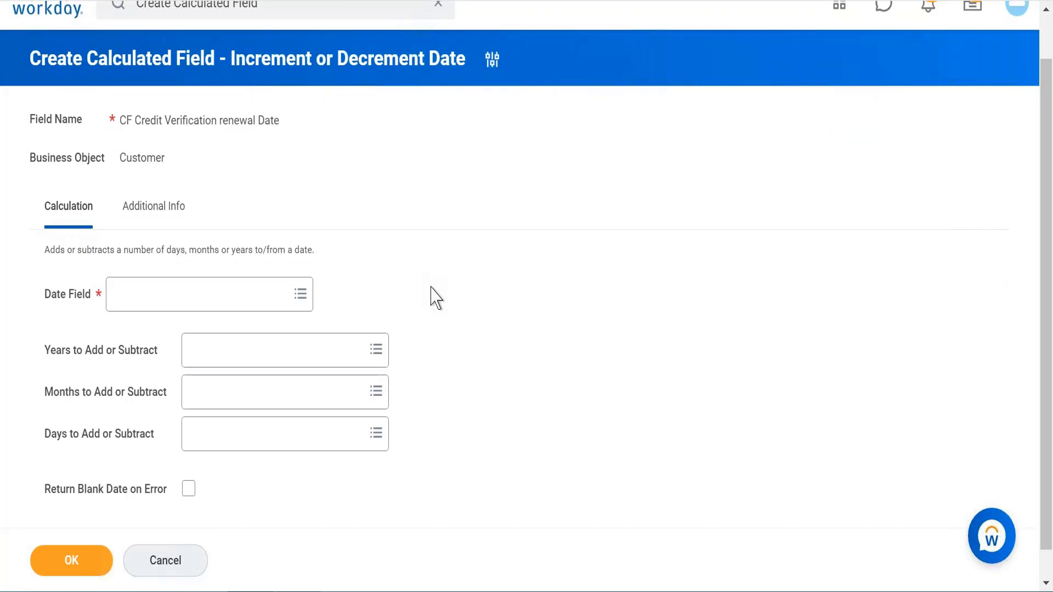
{"action": "left_click", "coordinate": [277, 308]}
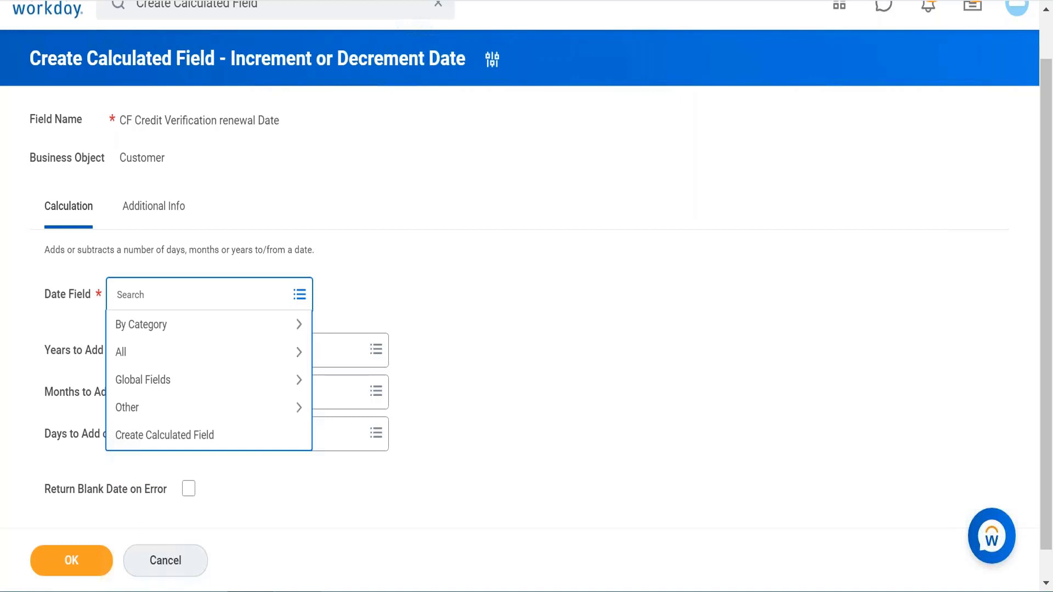
{"action": "type", "text": "credit verification date"}
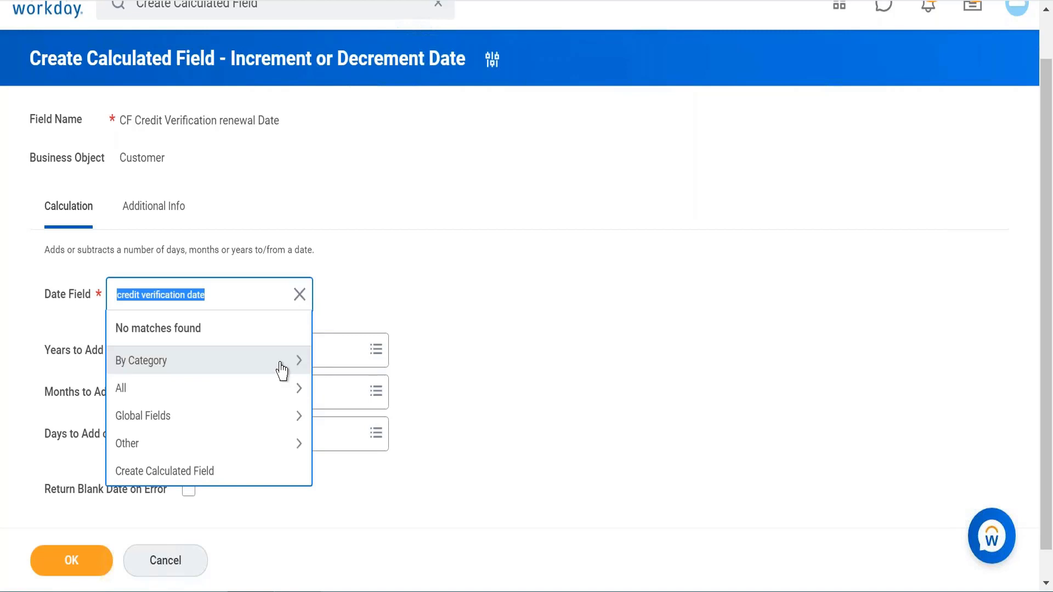
{"action": "left_click", "coordinate": [230, 302]}
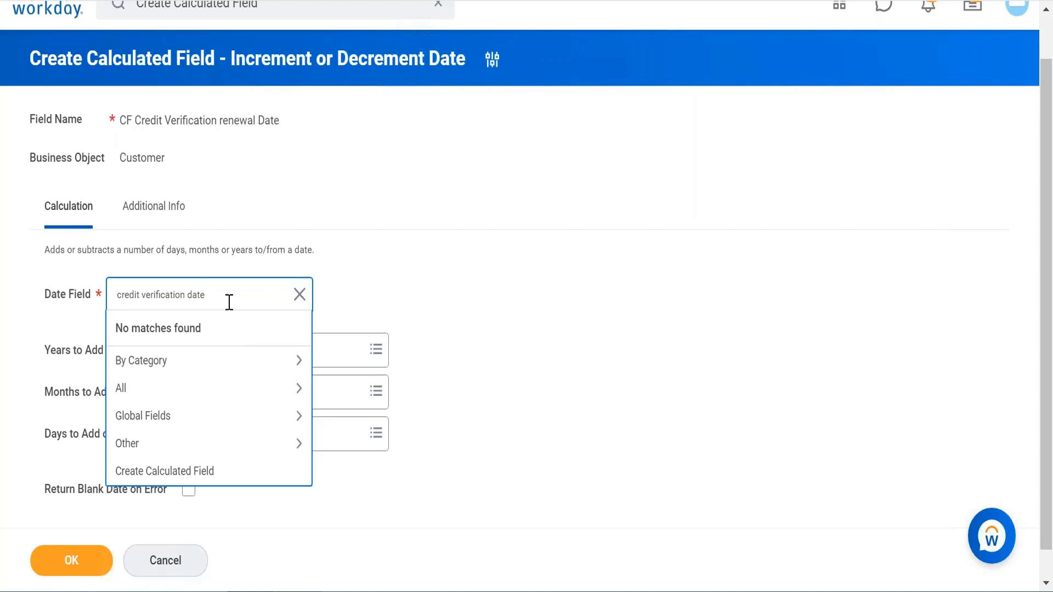
{"action": "key", "text": "BackSpace"}
{"action": "key", "text": "BackSpace"}
{"action": "key", "text": "BackSpace"}
{"action": "key", "text": "BackSpace"}
{"action": "key", "text": "BackSpace"}
{"action": "key", "text": "BackSpace"}
{"action": "key", "text": "BackSpace"}
{"action": "key", "text": "BackSpace"}
{"action": "key", "text": "BackSpace"}
{"action": "key", "text": "BackSpace"}
{"action": "key", "text": "BackSpace"}
{"action": "key", "text": "BackSpace"}
{"action": "key", "text": "BackSpace"}
{"action": "key", "text": "BackSpace"}
{"action": "key", "text": "BackSpace"}
{"action": "key", "text": "BackSpace"}
{"action": "key", "text": "BackSpace"}
{"action": "scroll", "coordinate": [329, 110], "scroll_direction": "up", "scroll_amount": 1}
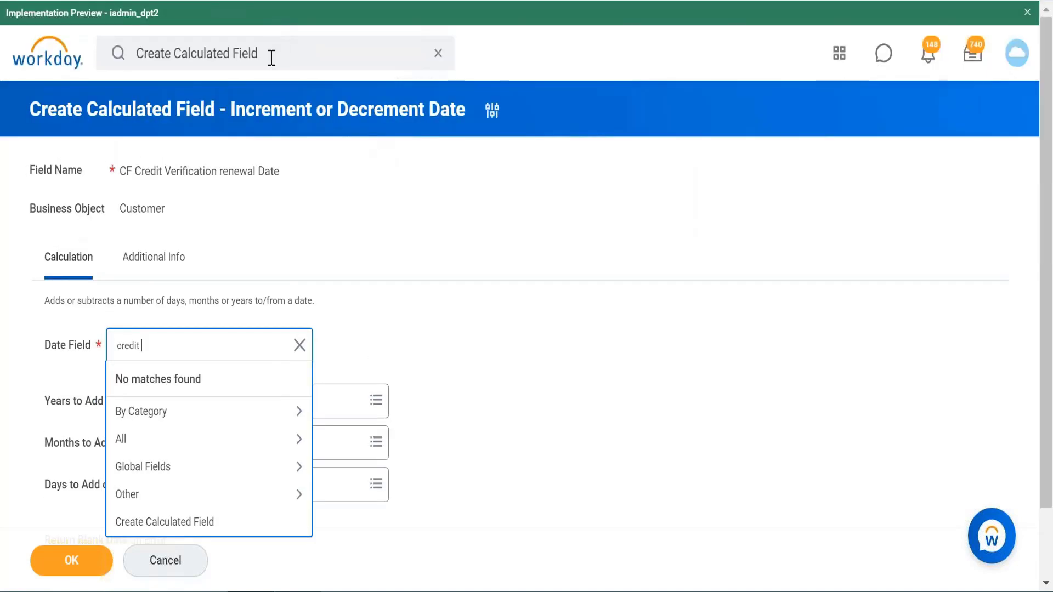
Step: Restart the Create Calculated Field task and name the field "Cf Credit verification renewal Date"
{"action": "left_click", "coordinate": [173, 213]}
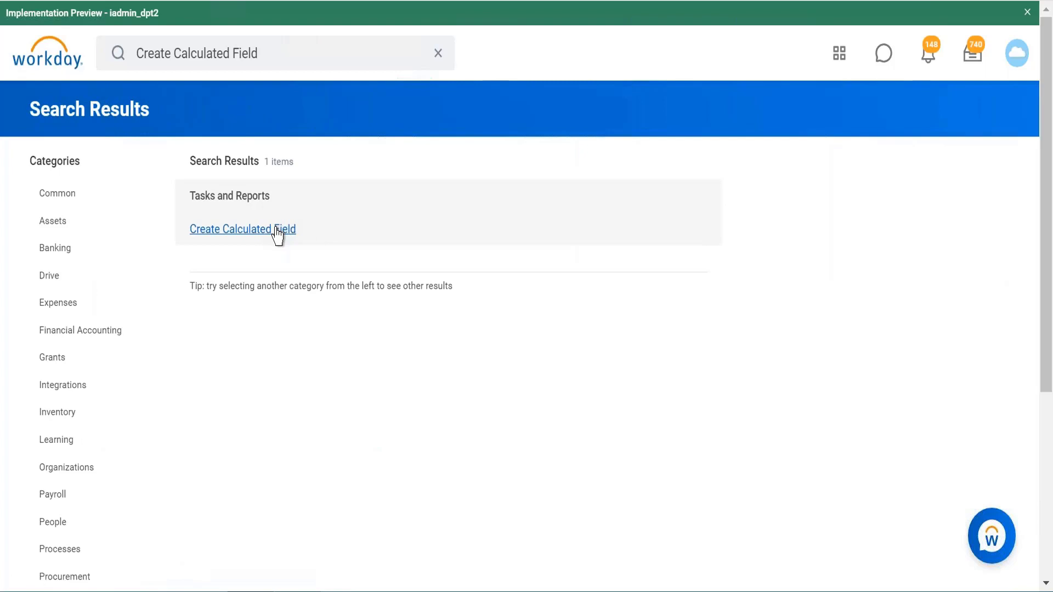
{"action": "left_click", "coordinate": [278, 230]}
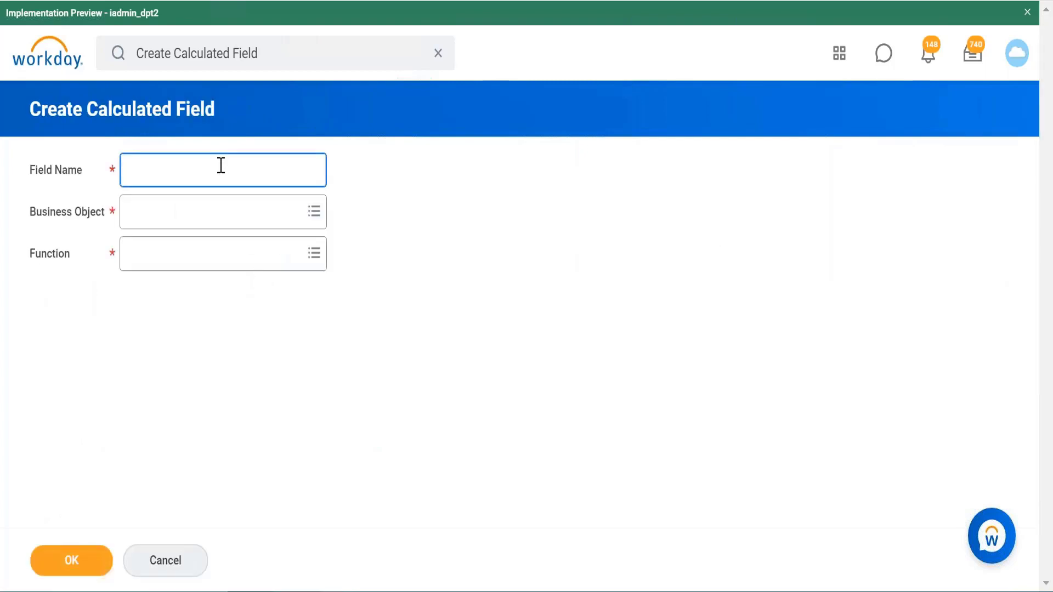
{"action": "type", "text": "Cf Credit verifica"}
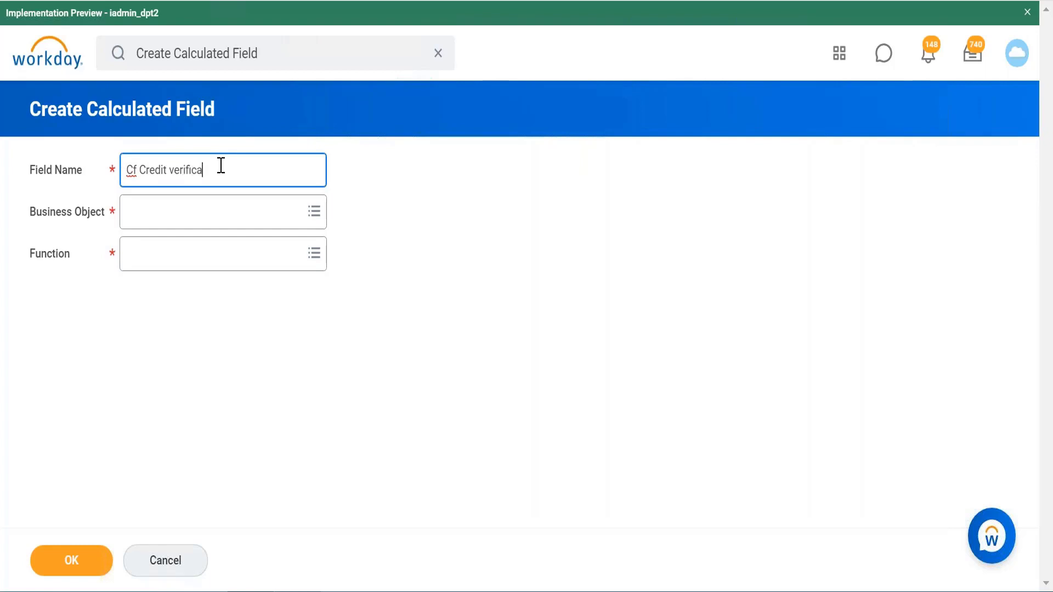
{"action": "type", "text": "tion renewal Datye"}
{"action": "key", "text": "BackSpace"}
{"action": "key", "text": "BackSpace"}
{"action": "type", "text": "e"}
Step: Search the business objects for "customer" and set Customer as the new field's Business Object
{"action": "left_click", "coordinate": [228, 218]}
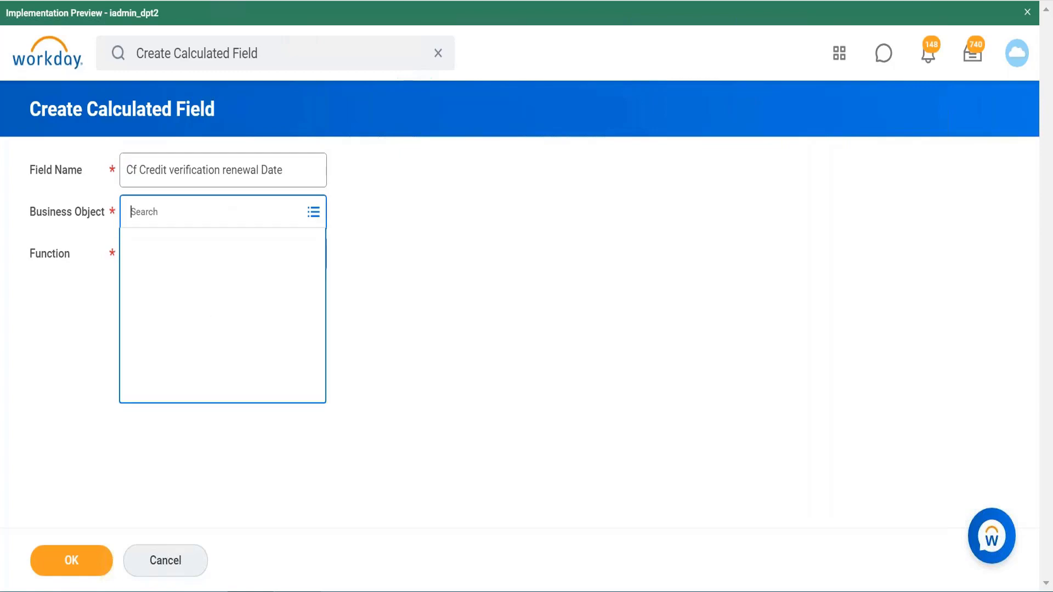
{"action": "type", "text": "customer"}
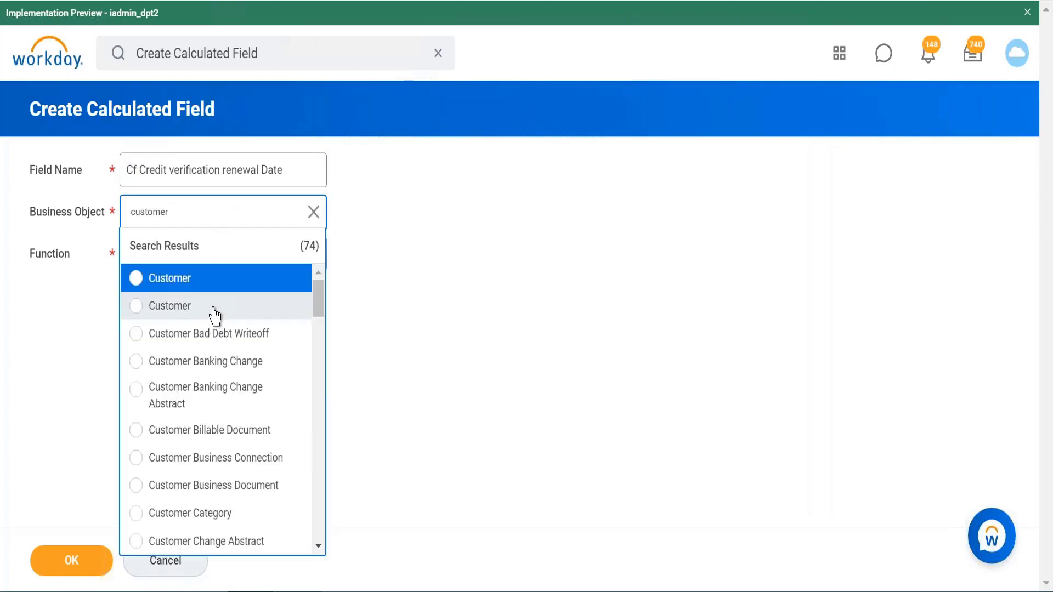
{"action": "left_click", "coordinate": [213, 315]}
Step: Choose Increment or Decrement Date as the Function and proceed to the calculation page
{"action": "left_click", "coordinate": [256, 295]}
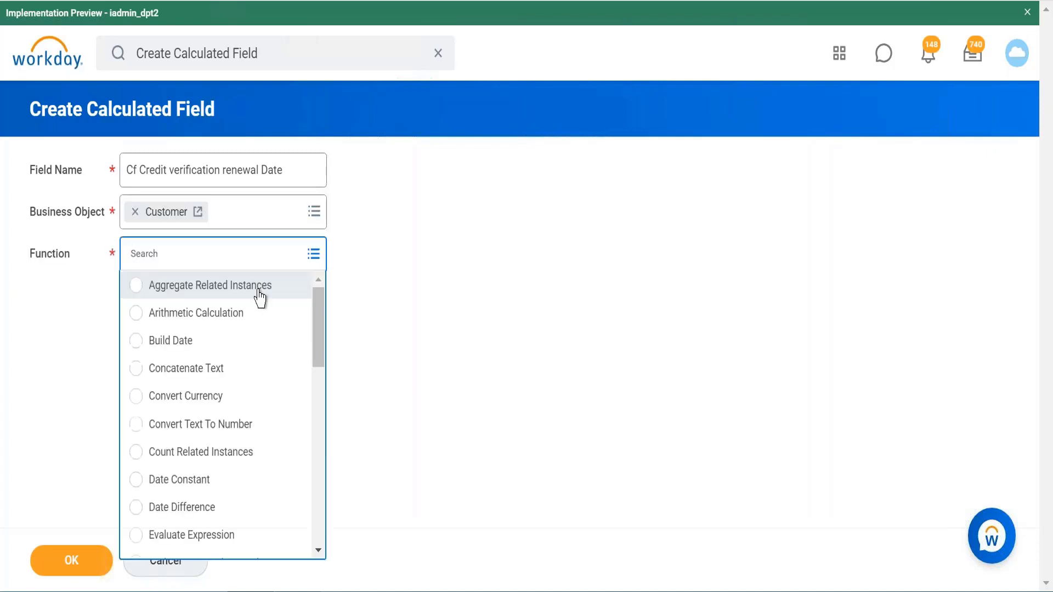
{"action": "left_click_drag", "start_coordinate": [318, 329], "coordinate": [318, 449]}
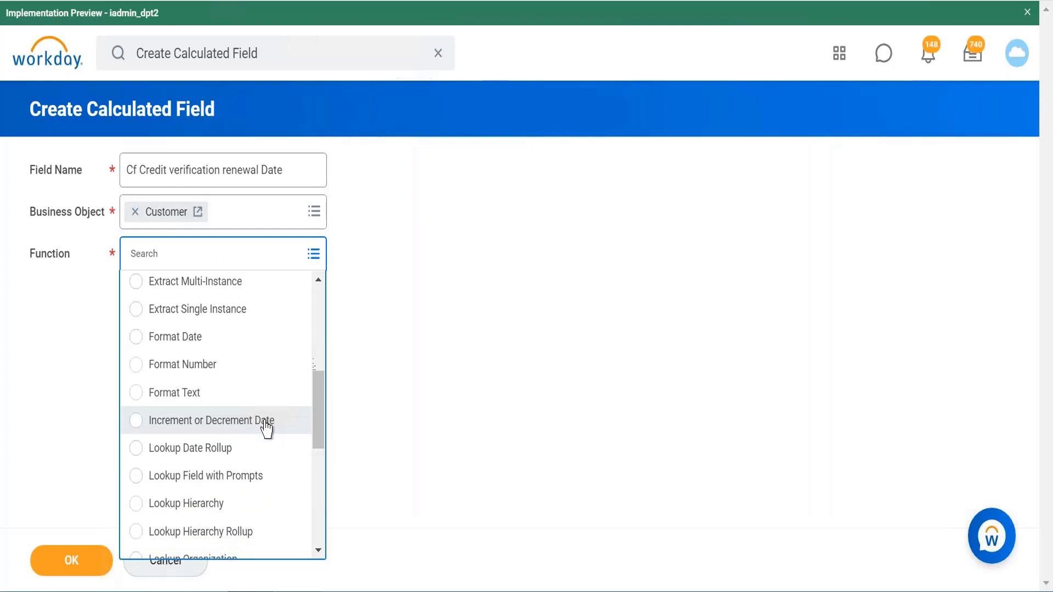
{"action": "left_click", "coordinate": [267, 420]}
{"action": "left_click", "coordinate": [73, 562]}
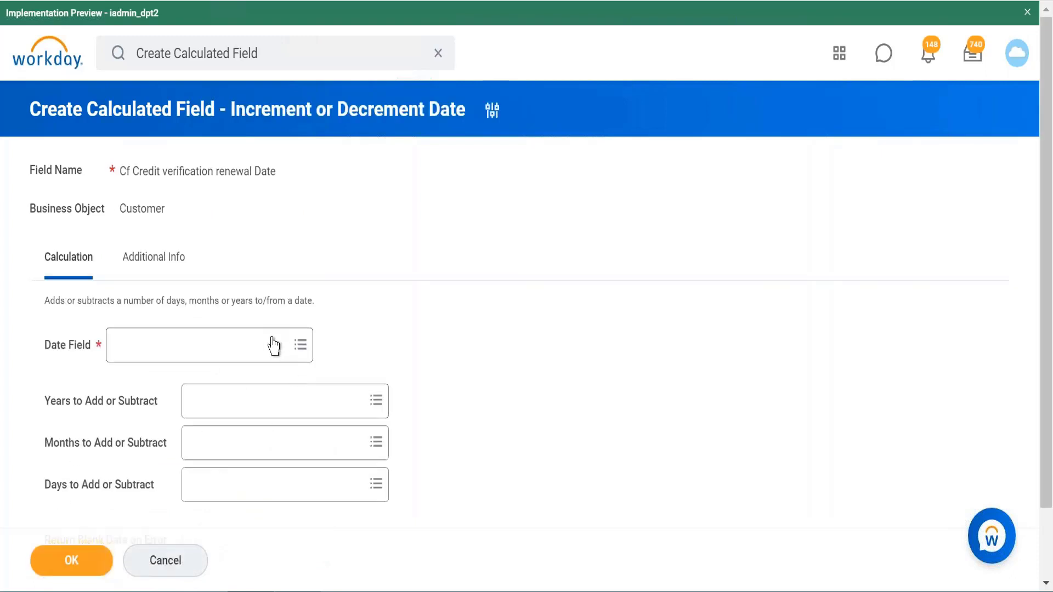
Step: Search the Date Field options for "credit date" and select Credit Verification Date
{"action": "left_click", "coordinate": [272, 346]}
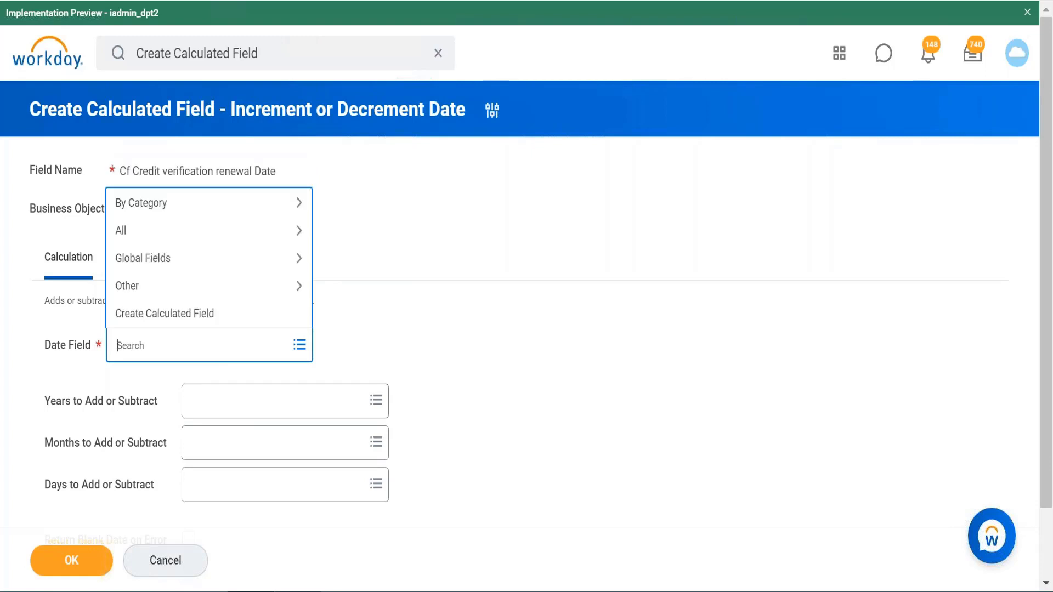
{"action": "type", "text": "credit date"}
{"action": "key", "text": "Return"}
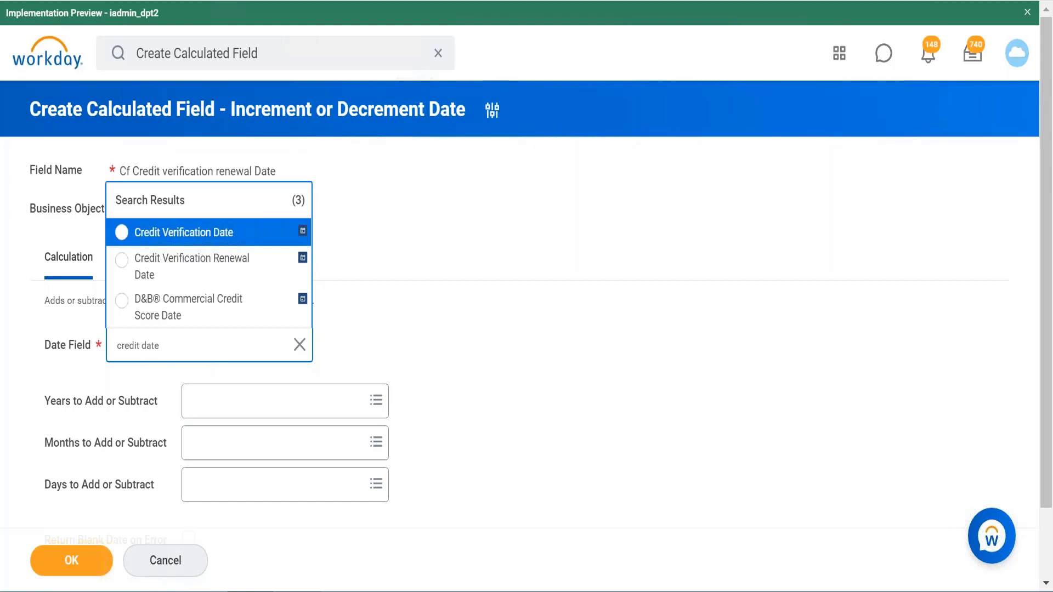
{"action": "left_click", "coordinate": [234, 236]}
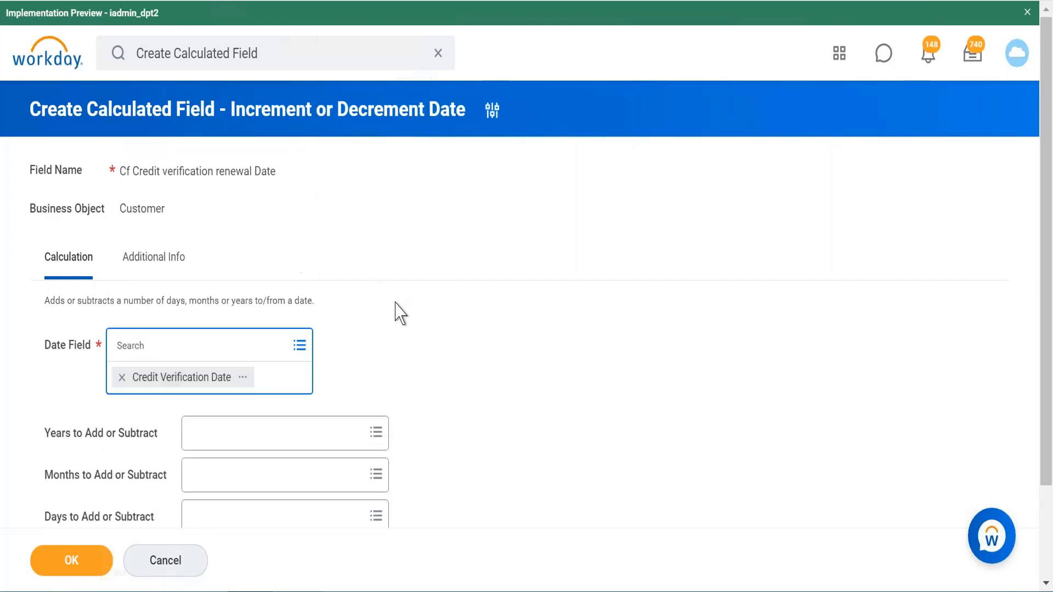
{"action": "key", "text": "ctrl+plus"}
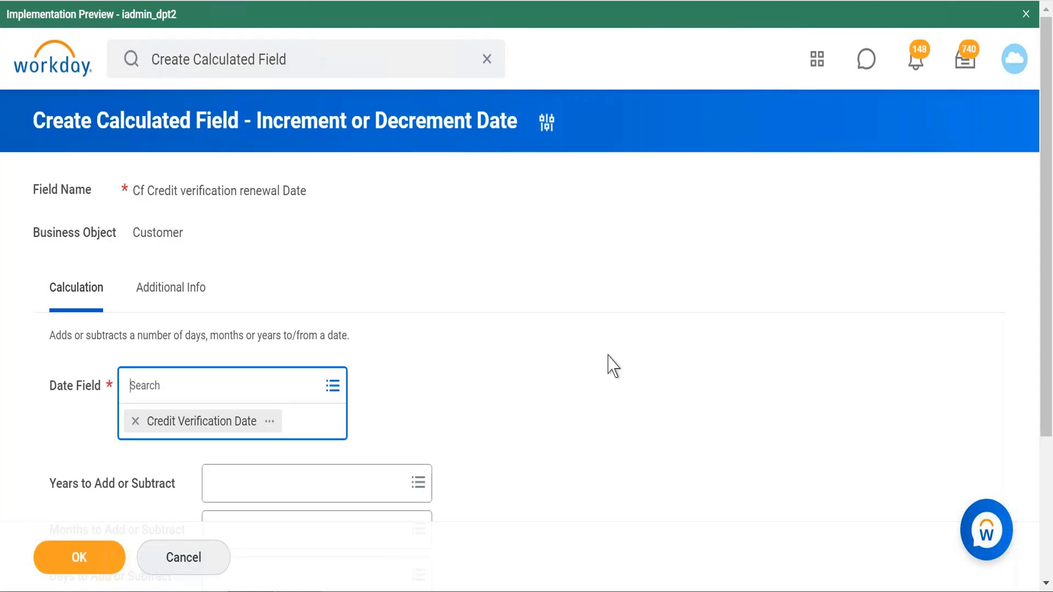
{"action": "key", "text": "ctrl+plus"}
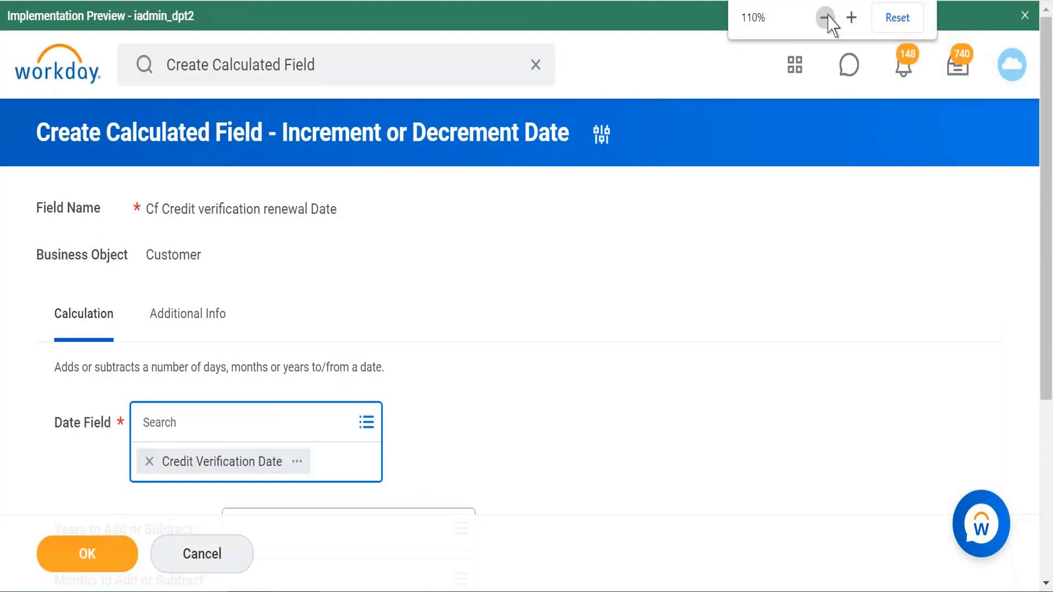
{"action": "left_click", "coordinate": [825, 18]}
{"action": "left_click", "coordinate": [825, 17]}
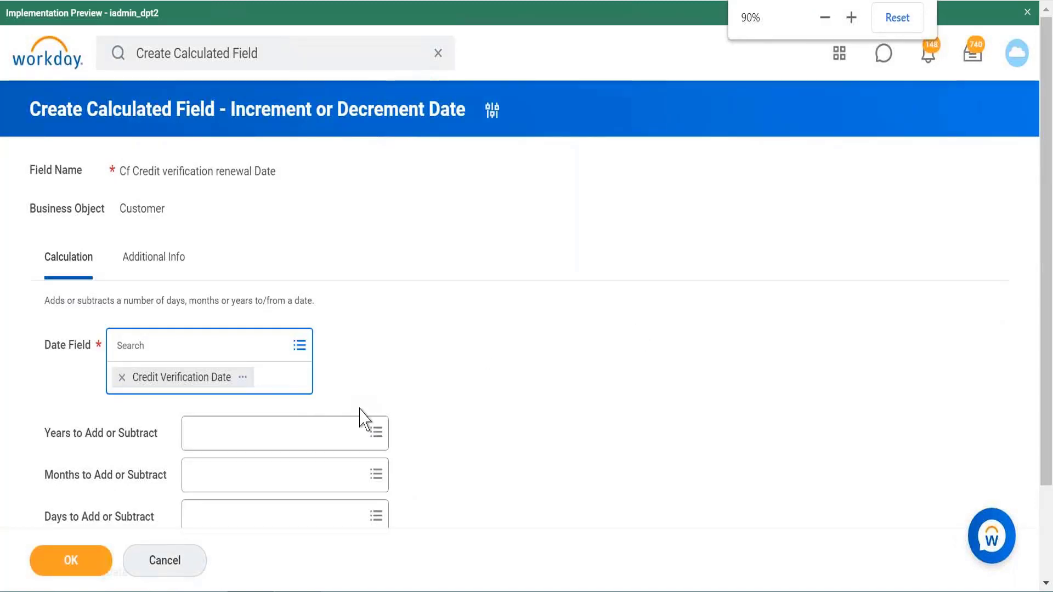
{"action": "left_click", "coordinate": [342, 443]}
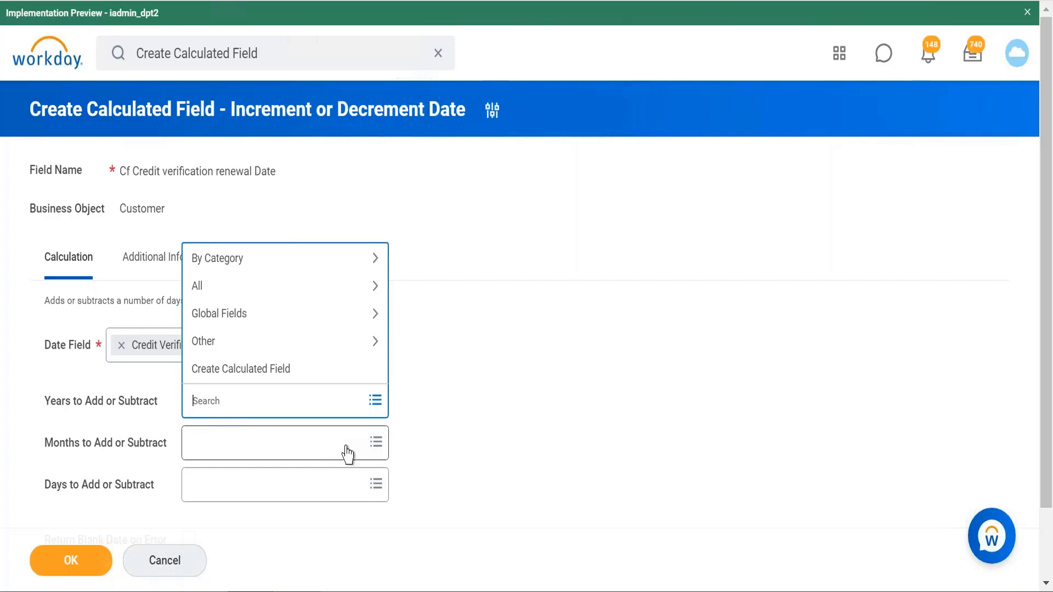
{"action": "left_click", "coordinate": [343, 454]}
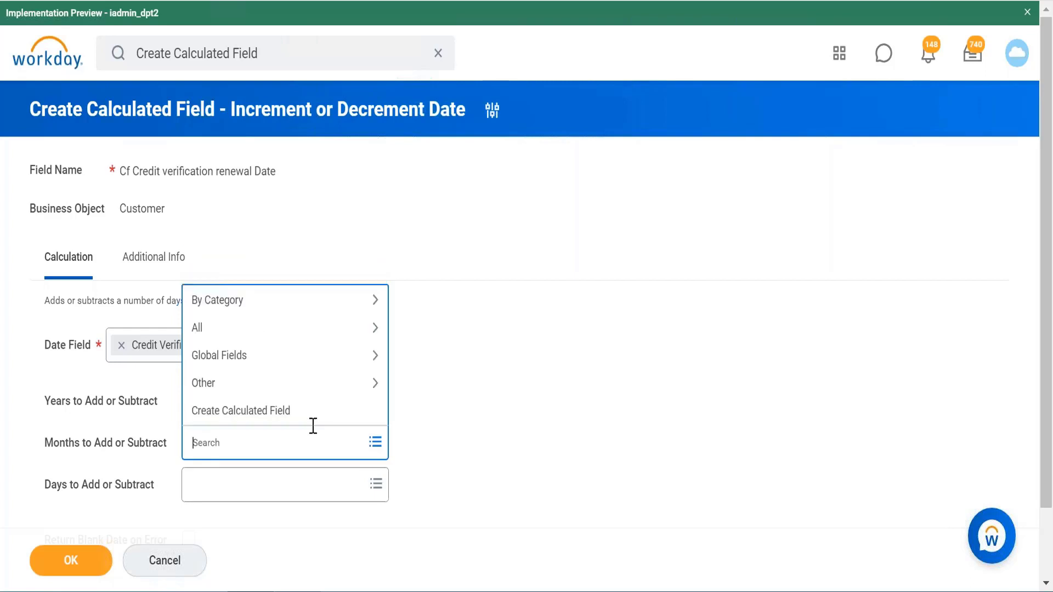
{"action": "left_click", "coordinate": [290, 496]}
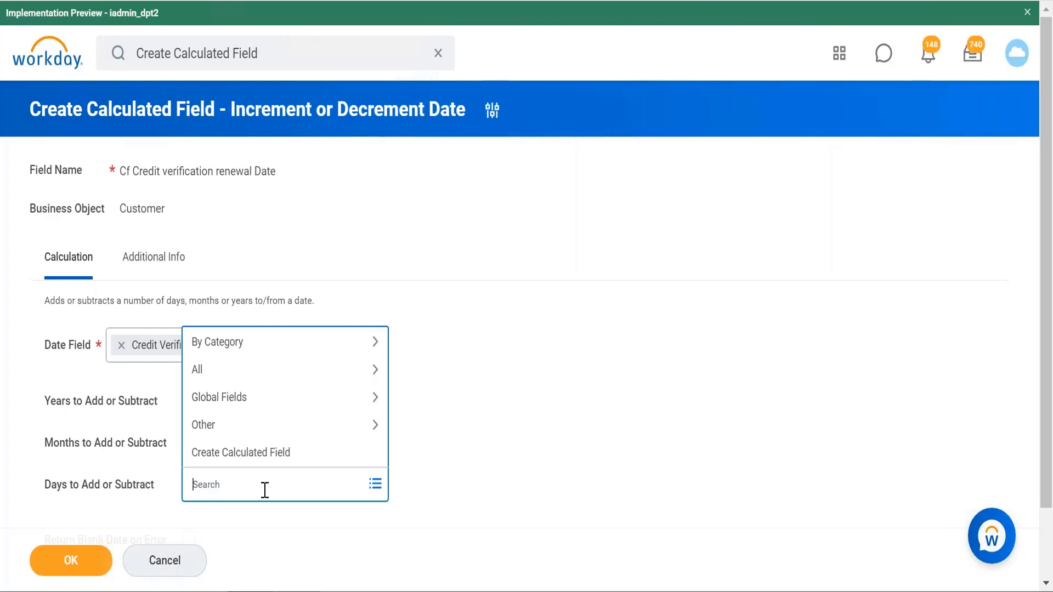
{"action": "left_click", "coordinate": [433, 390]}
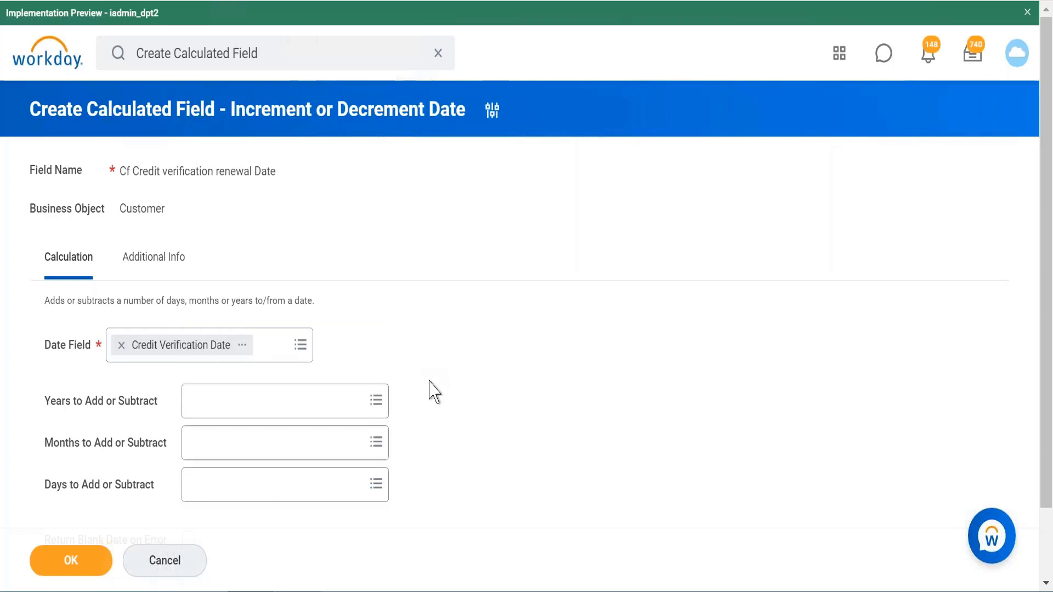
Step: Set Years to Add or Subtract to the global numeric field 1
{"action": "left_click", "coordinate": [317, 404]}
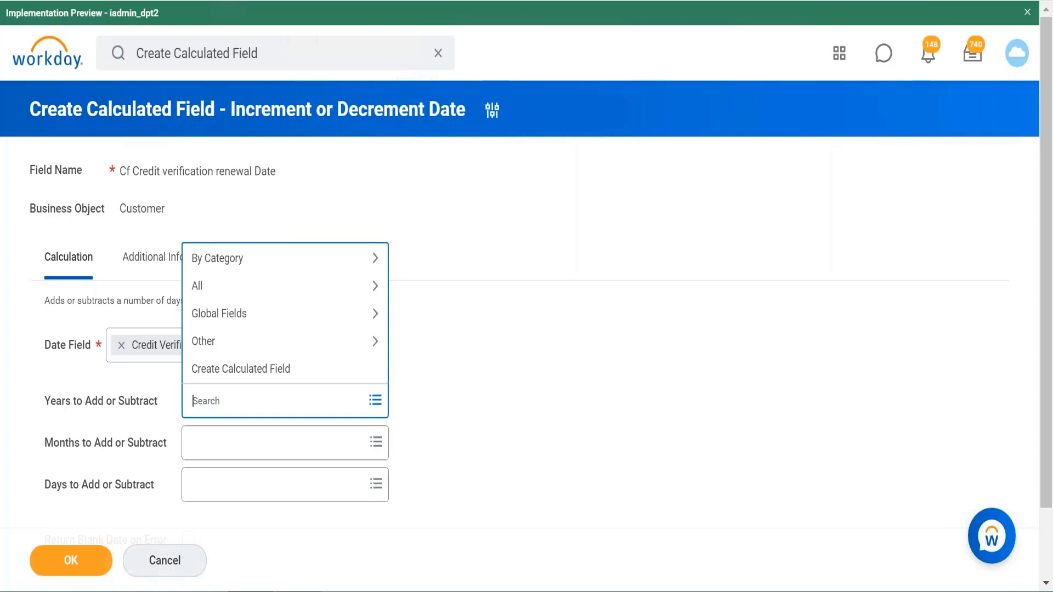
{"action": "left_click", "coordinate": [270, 319]}
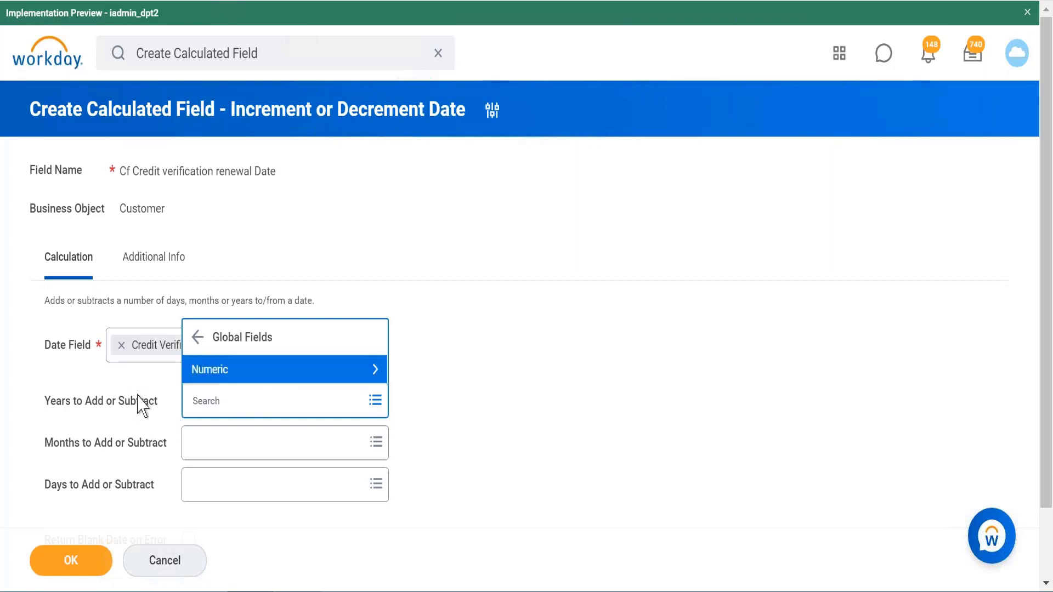
{"action": "left_click", "coordinate": [290, 373]}
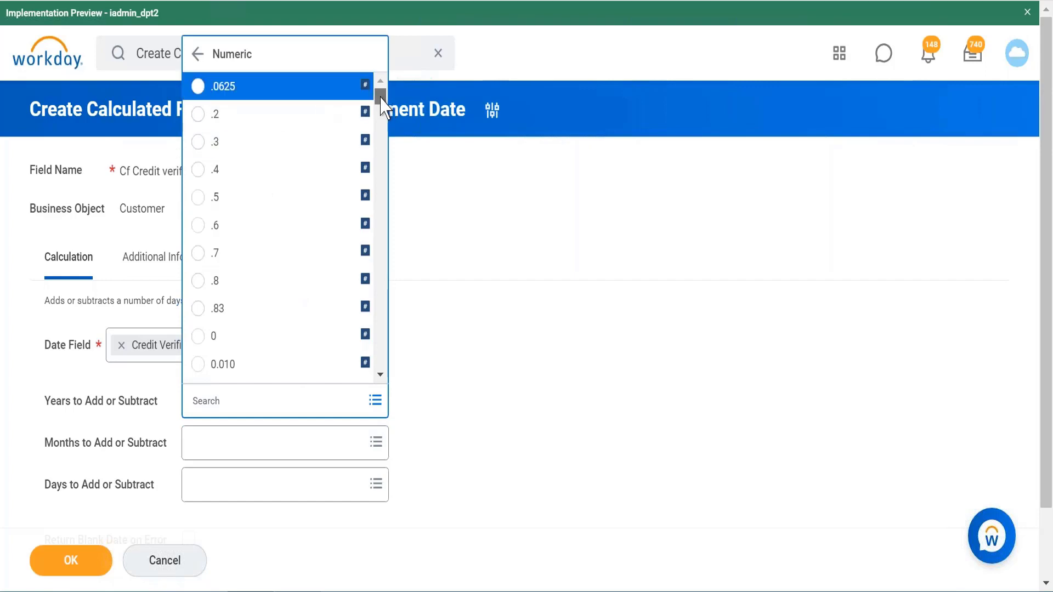
{"action": "left_click_drag", "start_coordinate": [380, 102], "coordinate": [381, 117]}
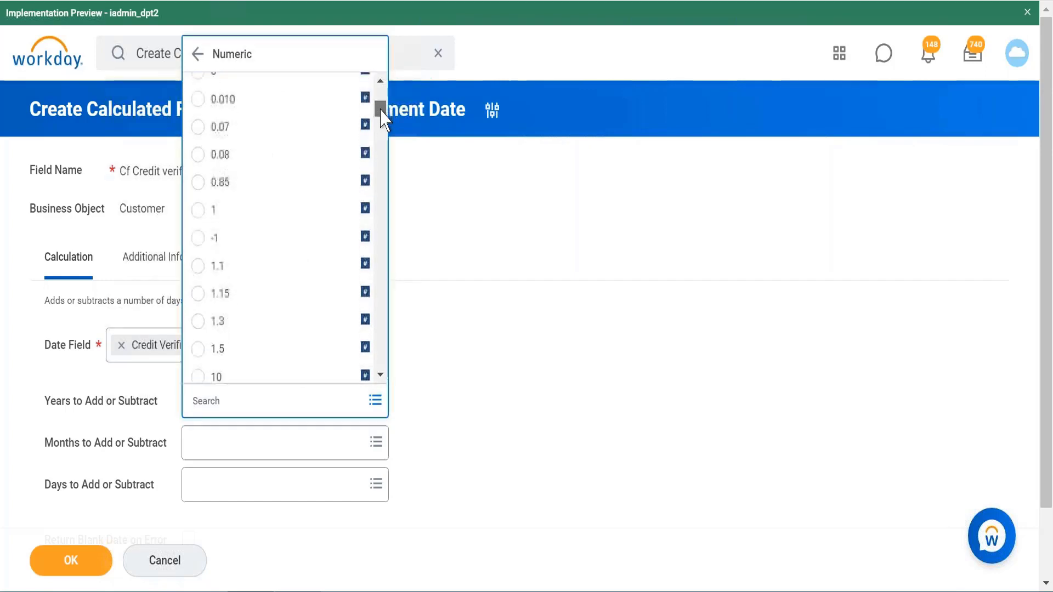
{"action": "left_click", "coordinate": [199, 211]}
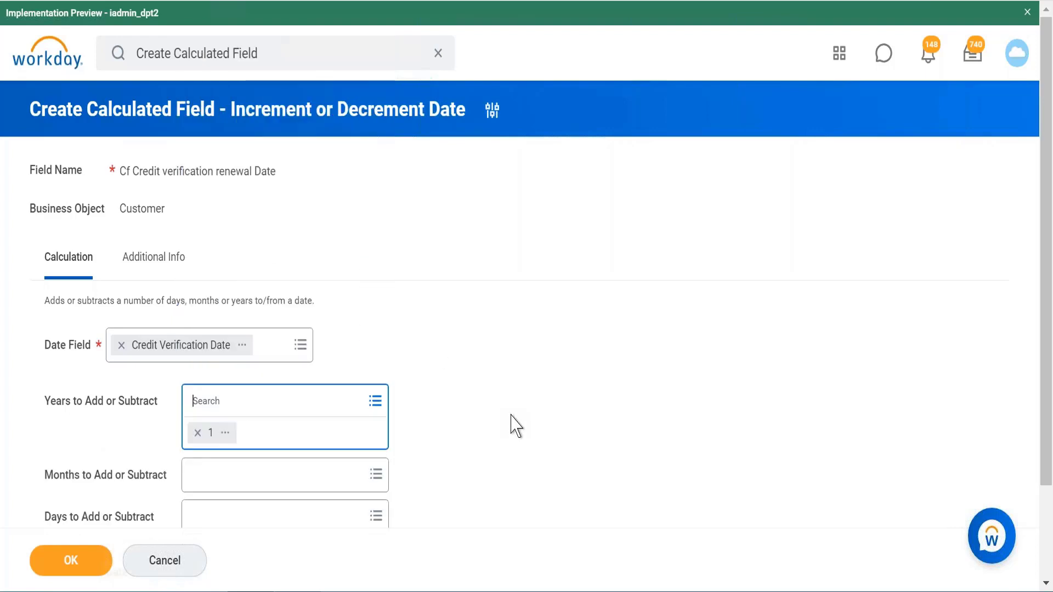
Step: Enable Return Blank Date on Error and save the calculated field
{"action": "scroll", "coordinate": [512, 424], "scroll_direction": "down", "scroll_amount": 2}
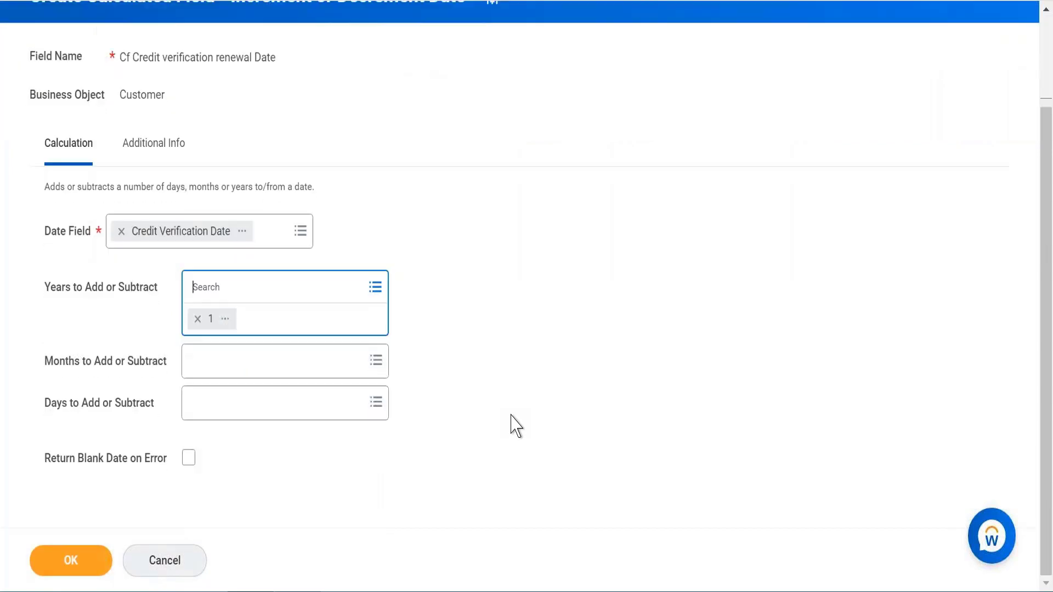
{"action": "left_click", "coordinate": [190, 466]}
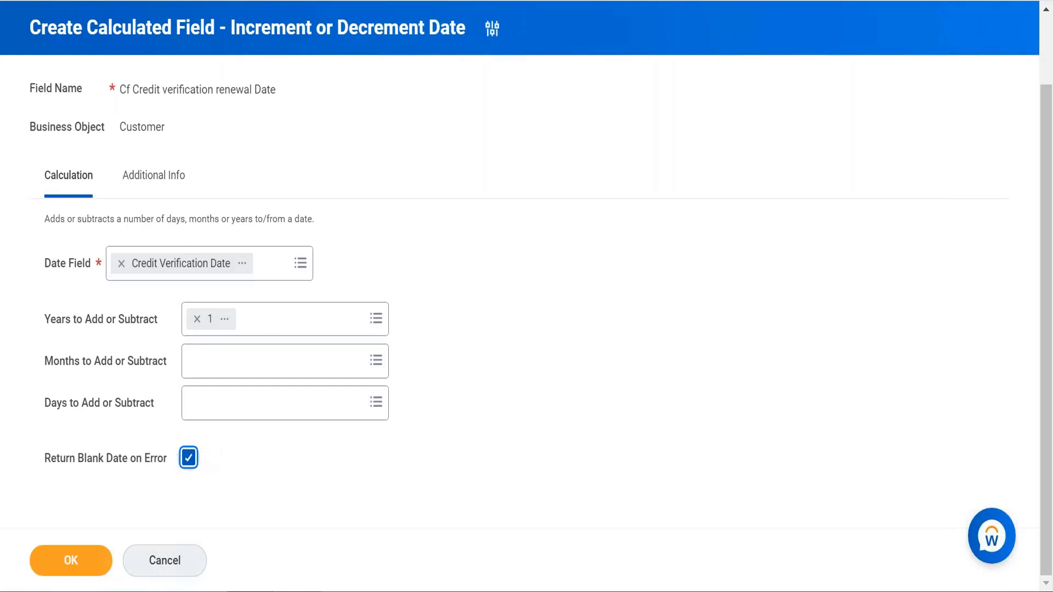
{"action": "left_click", "coordinate": [70, 558]}
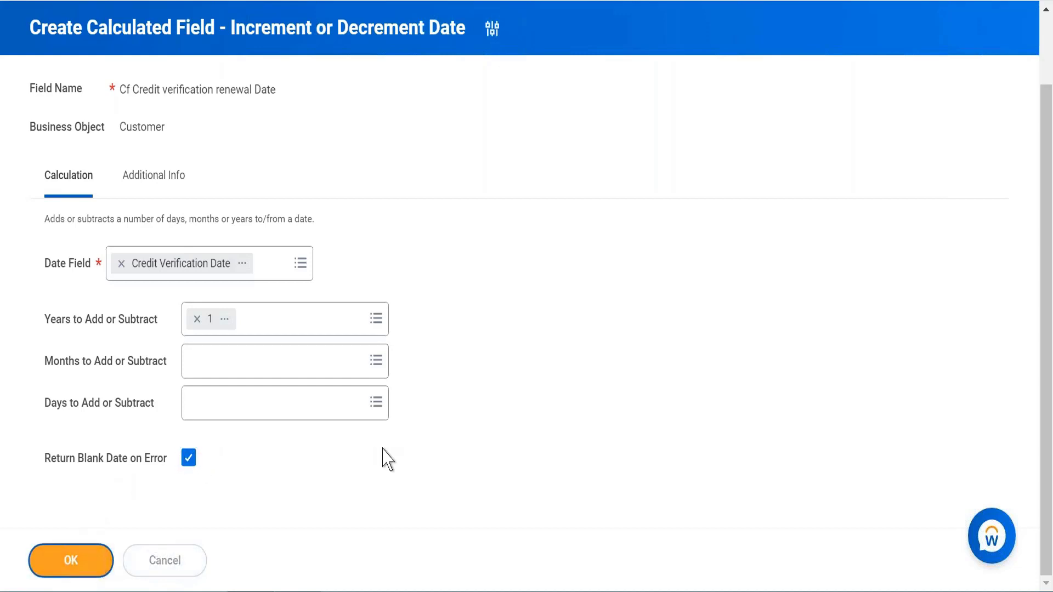
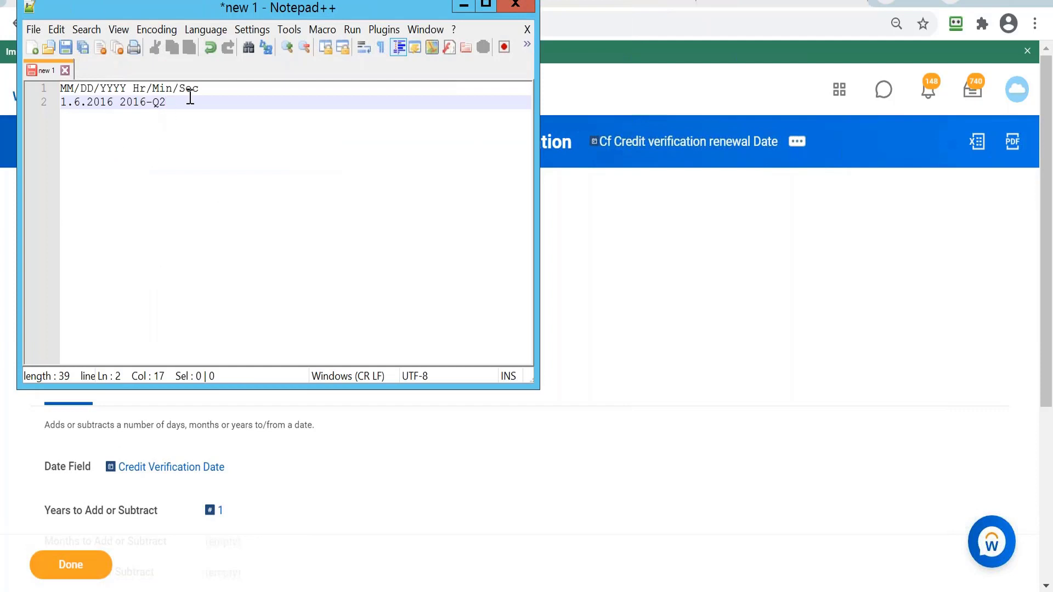
Step: Add the lines "inittiaton date 01/01/2020" and "completion date 11/12/2020" to the notes, then minimize Notepad++
{"action": "key", "text": "Return"}
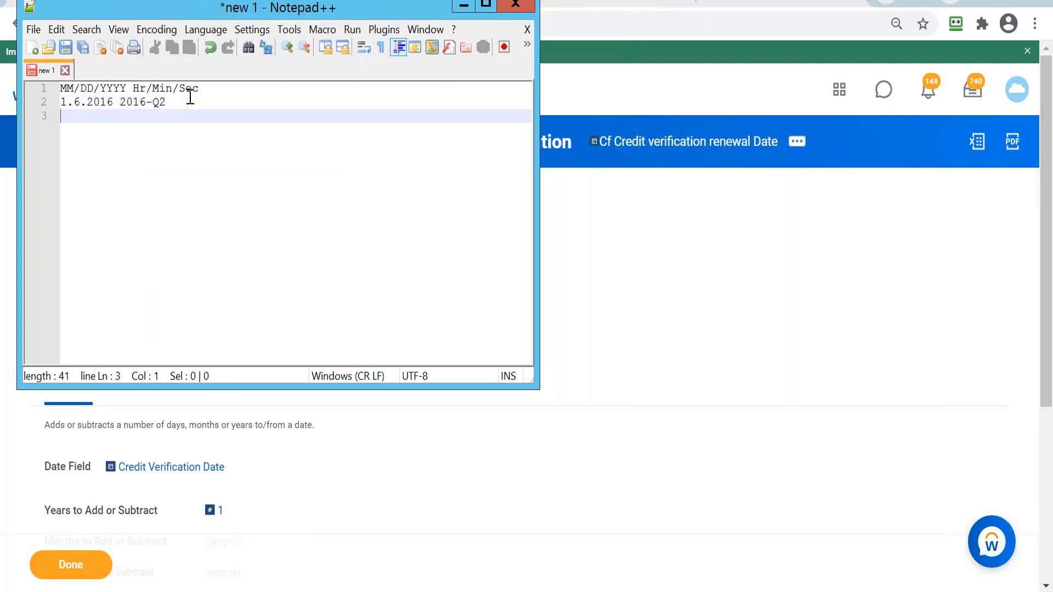
{"action": "type", "text": "inittiaton "}
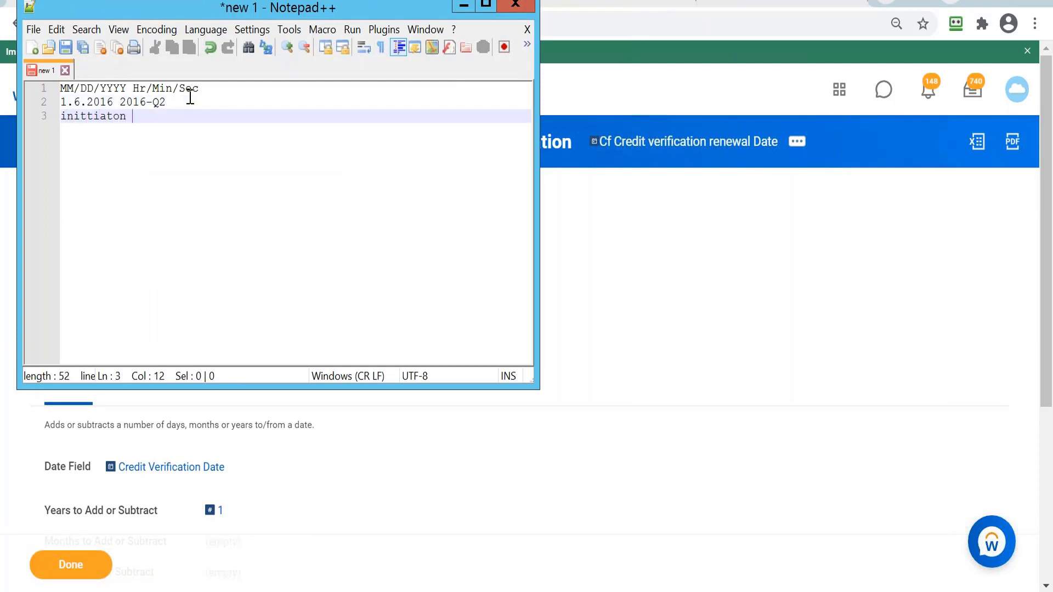
{"action": "type", "text": "date 01/01"}
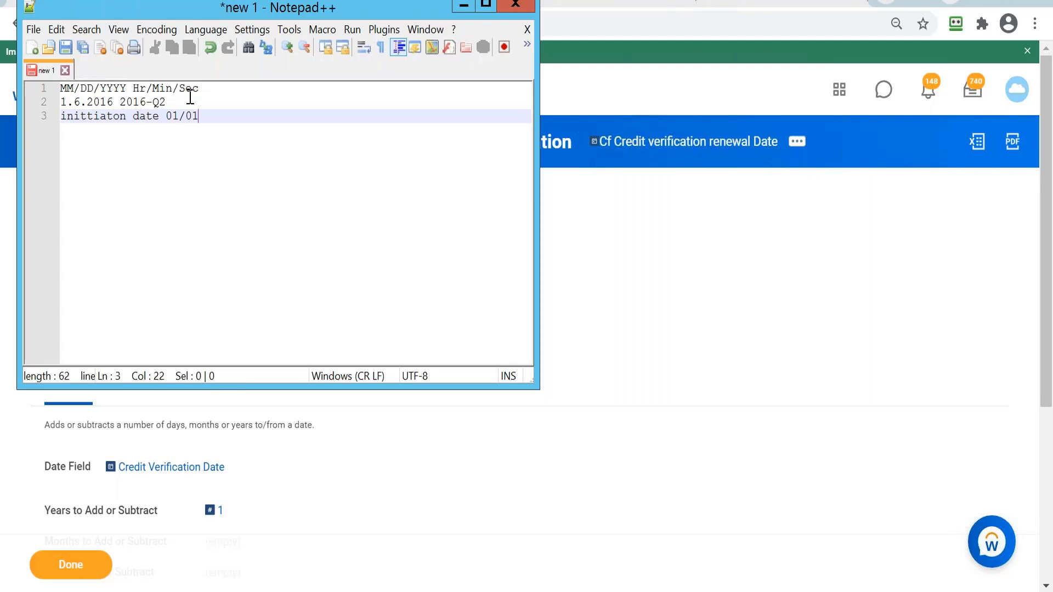
{"action": "type", "text": "/2020"}
{"action": "key", "text": "Return"}
{"action": "type", "text": "c"}
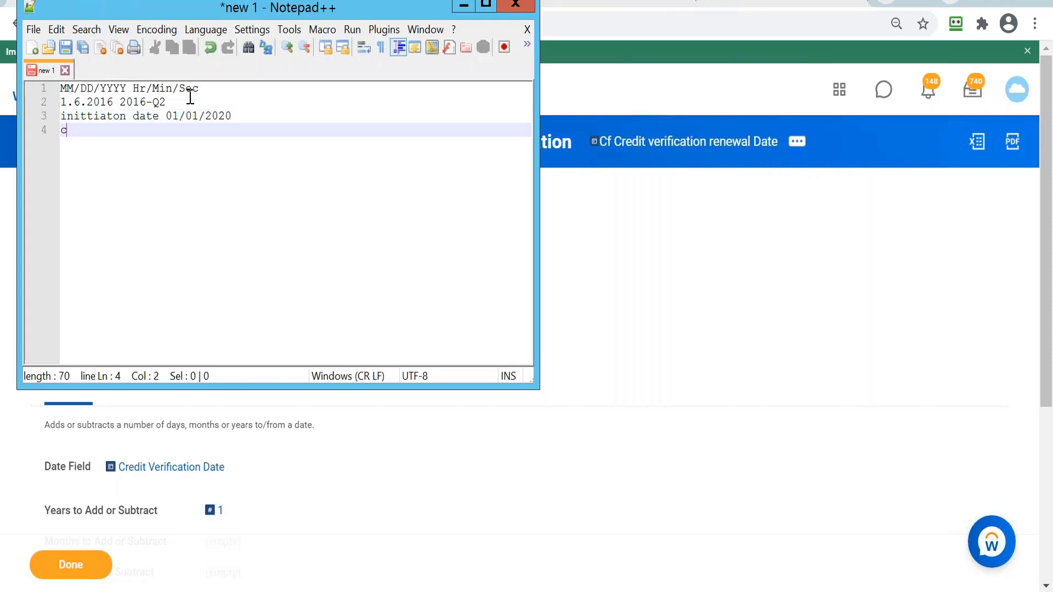
{"action": "type", "text": "ompletion date"}
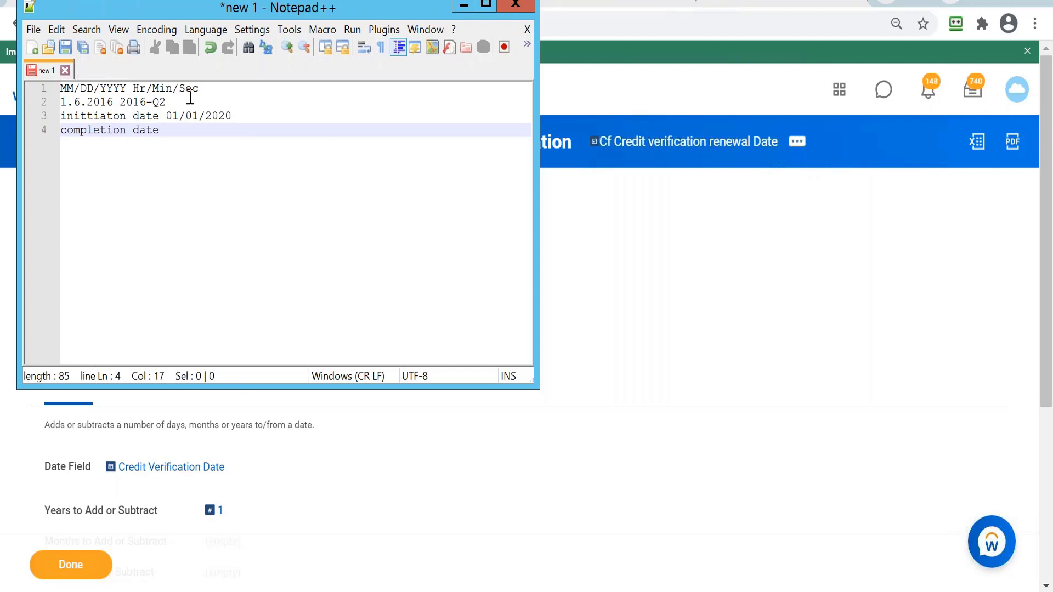
{"action": "type", "text": "11/12/2020"}
{"action": "left_click", "coordinate": [463, 7]}
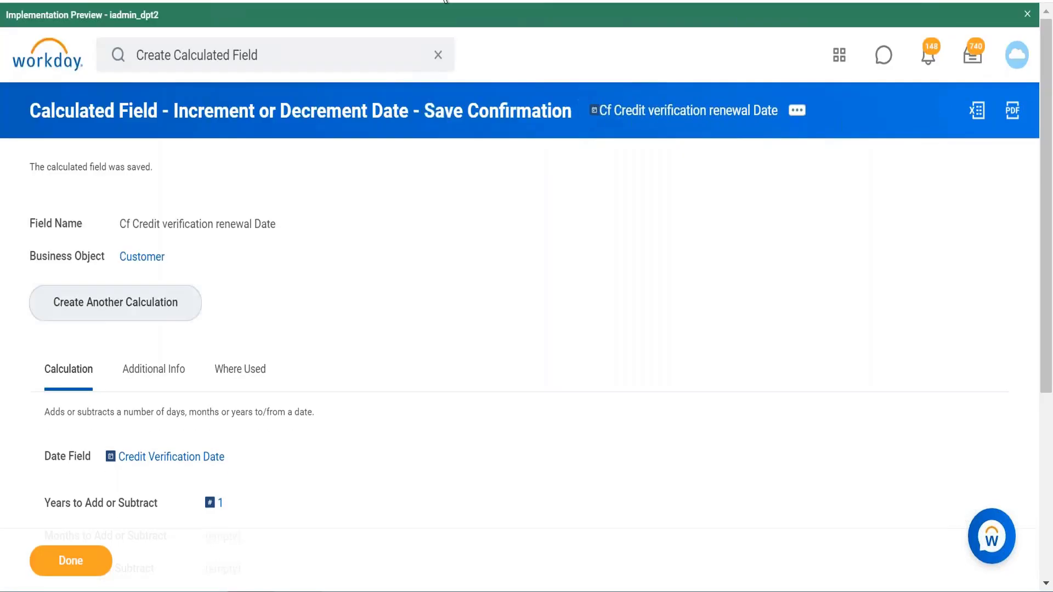
Step: Search Workday for "create calc field" from the Customer business object page and open the Create Calculated Field task
{"action": "left_click", "coordinate": [276, 54]}
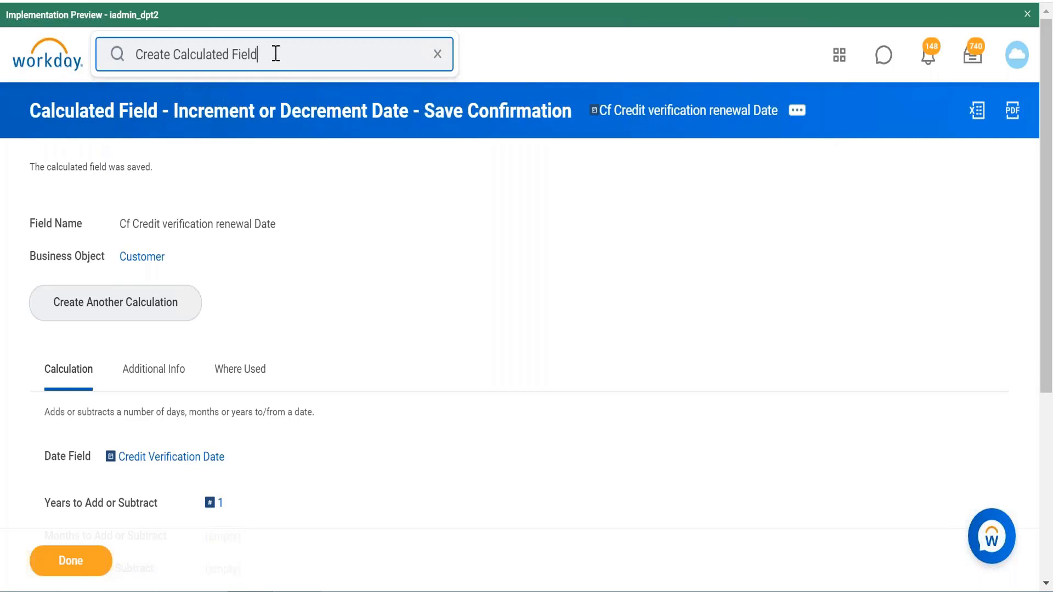
{"action": "left_click", "coordinate": [71, 1]}
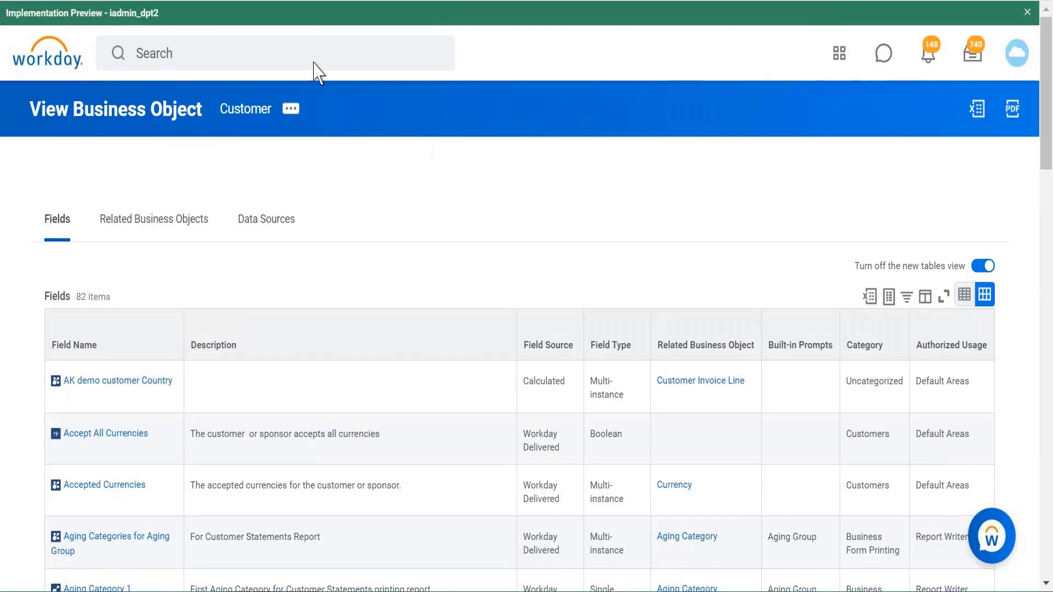
{"action": "left_click", "coordinate": [229, 53]}
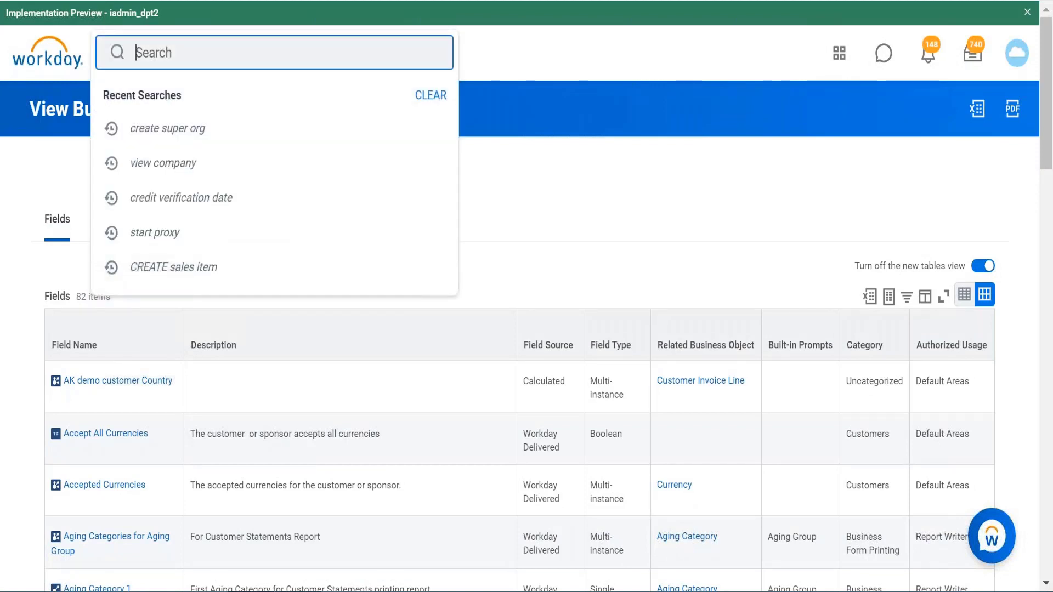
{"action": "type", "text": "create calc field"}
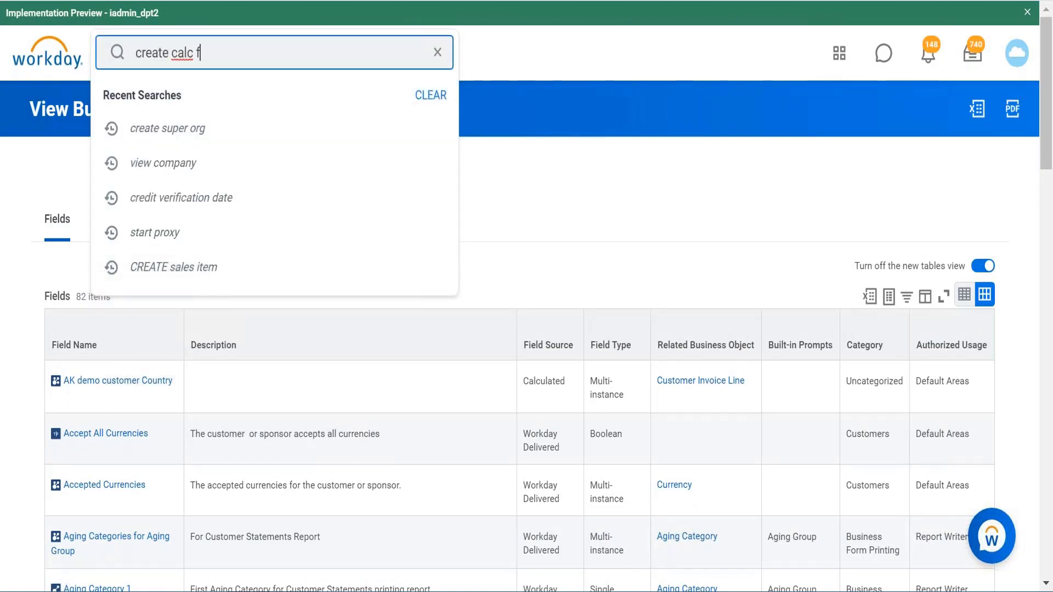
{"action": "key", "text": "Return"}
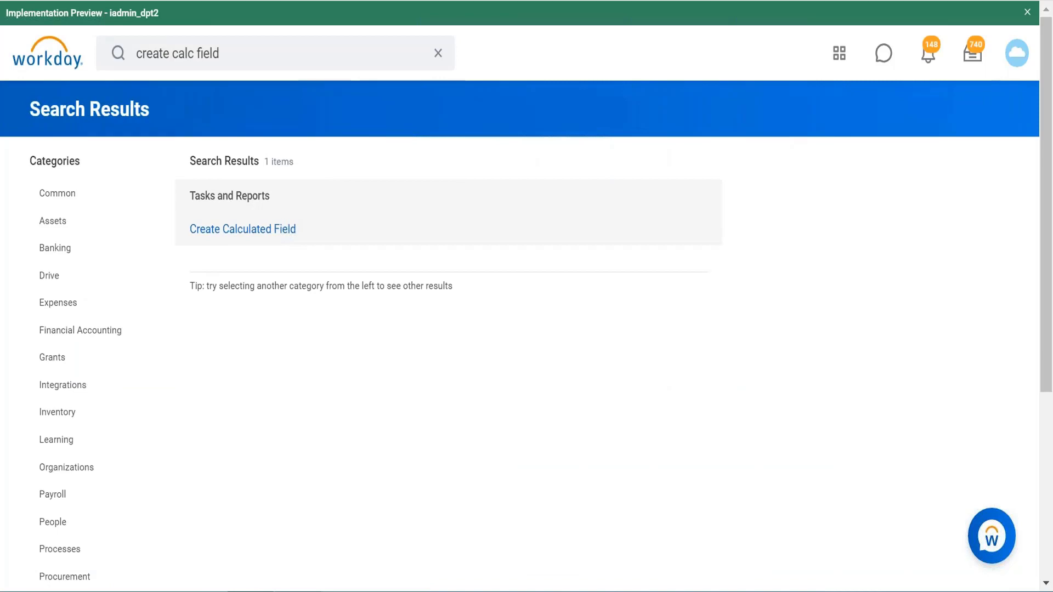
{"action": "left_click", "coordinate": [268, 232]}
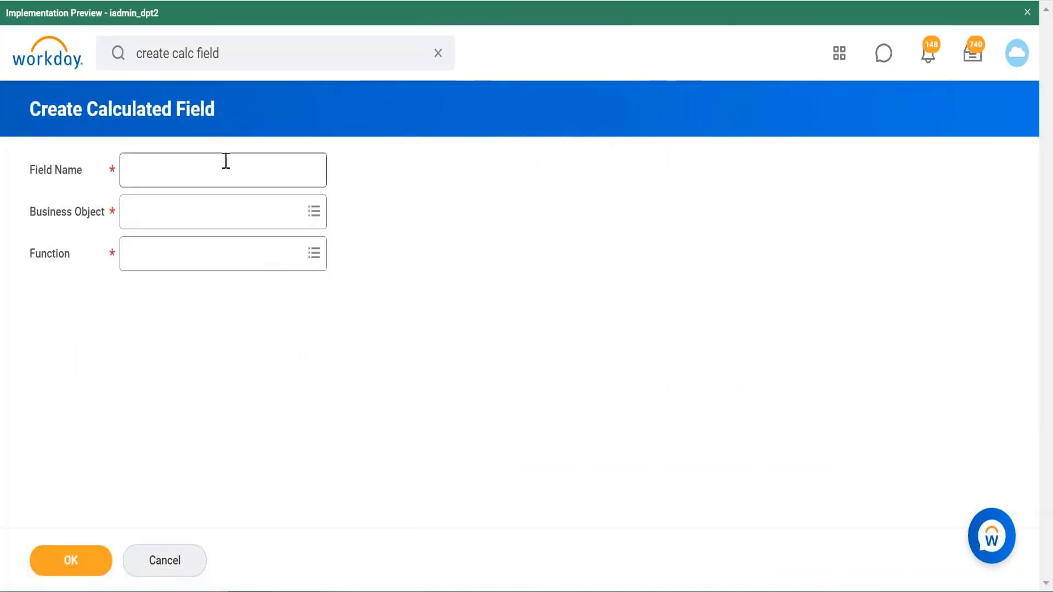
Step: Name the calculated field "CF Project Duration date Diff" and set its Business Object to Project
{"action": "left_click", "coordinate": [225, 168]}
{"action": "type", "text": "CF "}
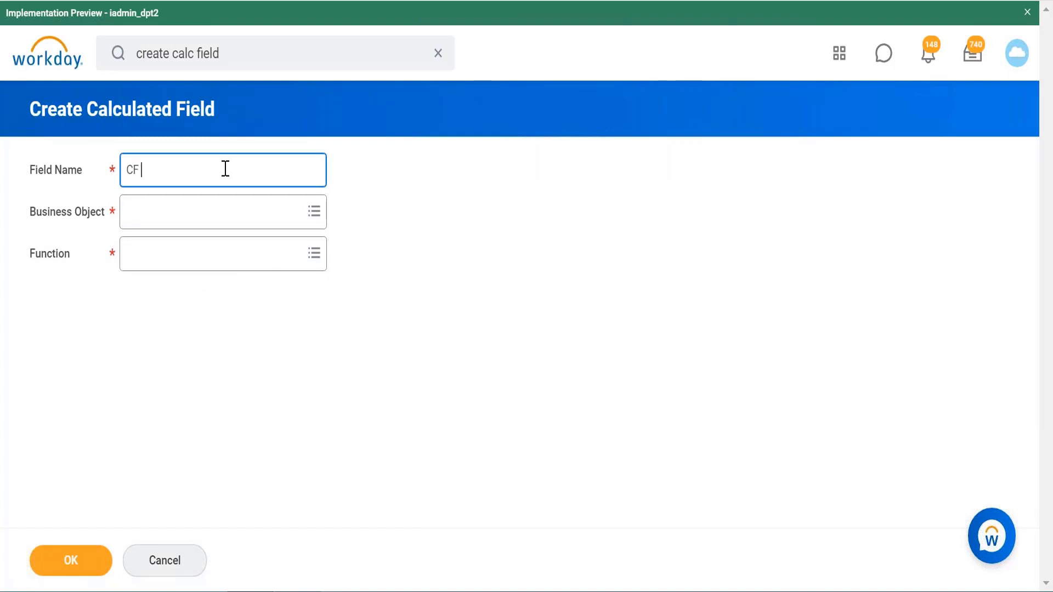
{"action": "type", "text": "Project Duration date Diff"}
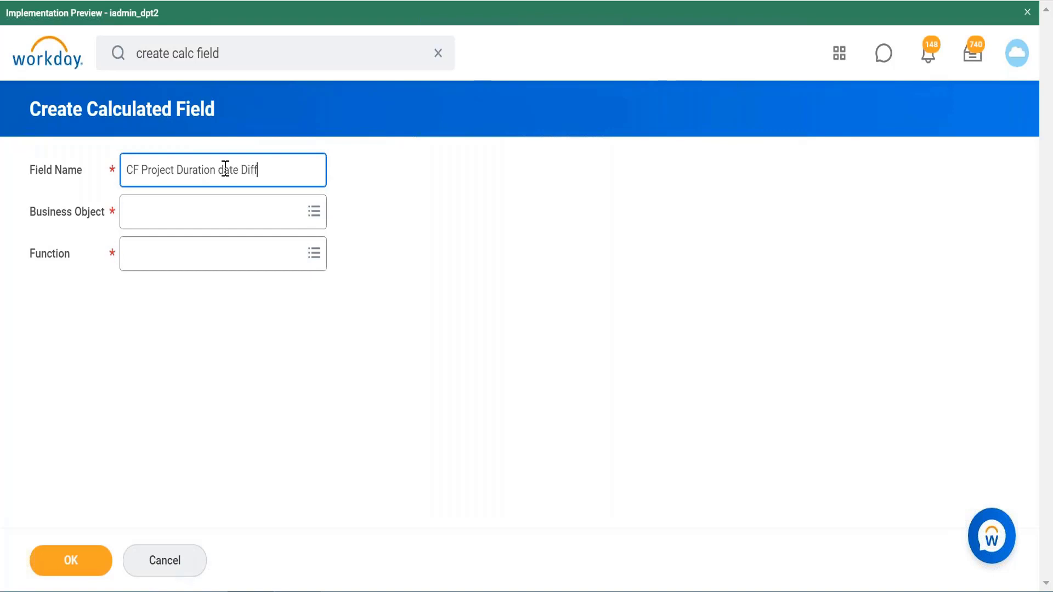
{"action": "left_click", "coordinate": [223, 217]}
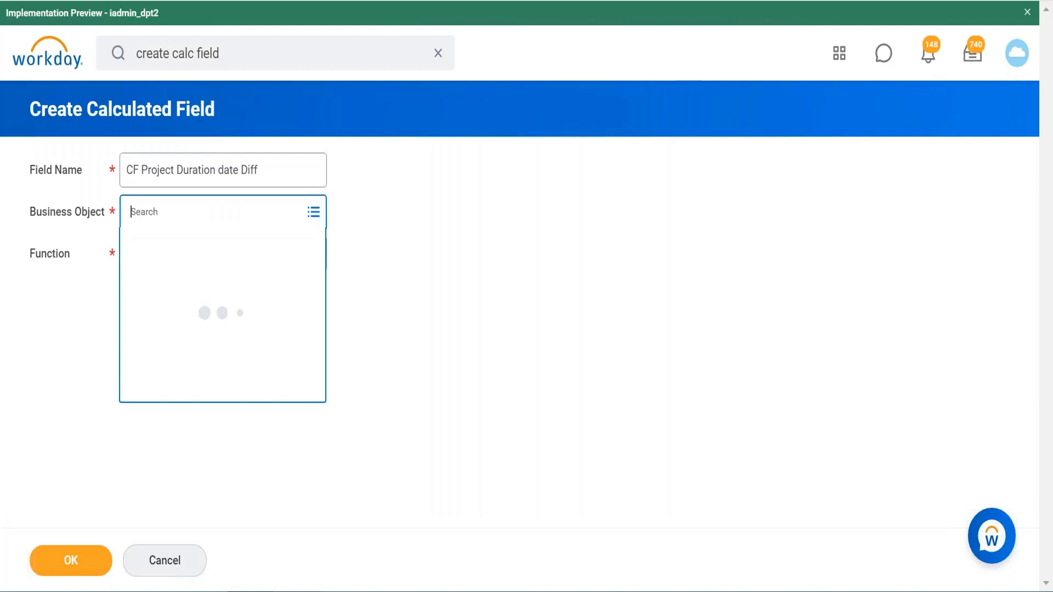
{"action": "type", "text": "project"}
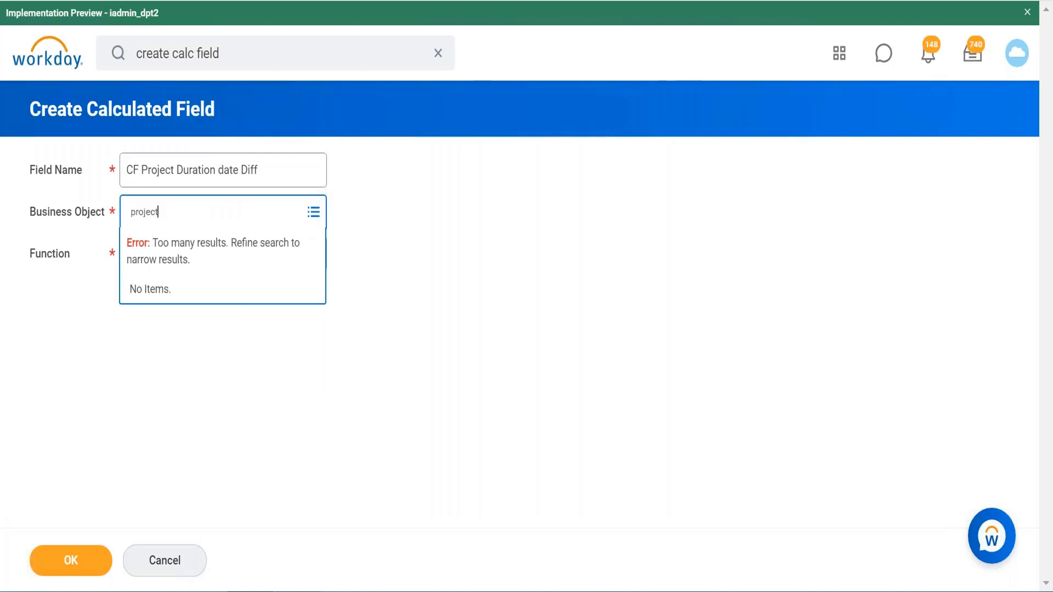
{"action": "key", "text": "Return"}
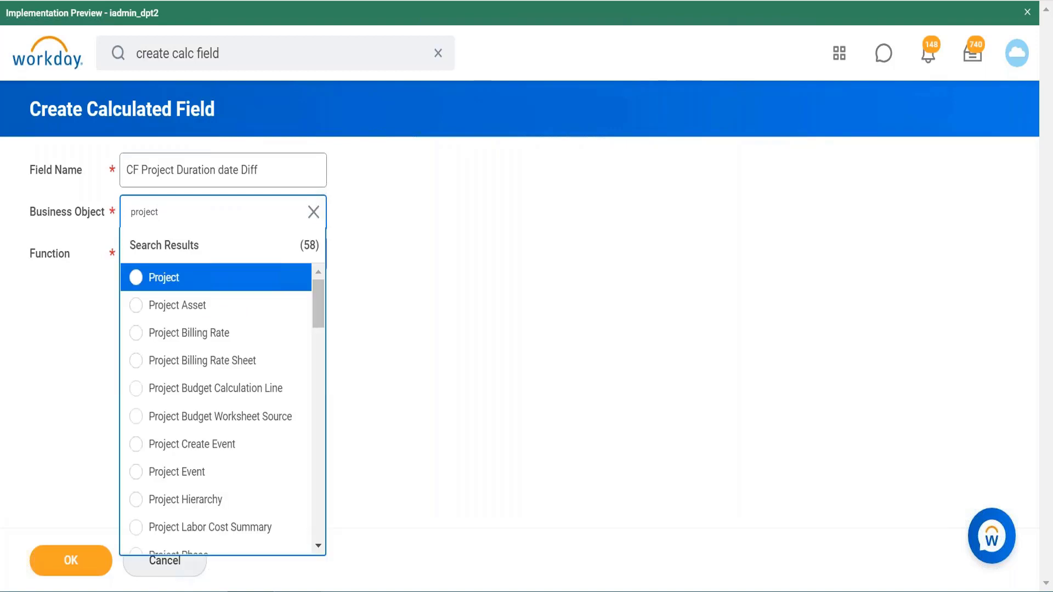
{"action": "left_click", "coordinate": [245, 289]}
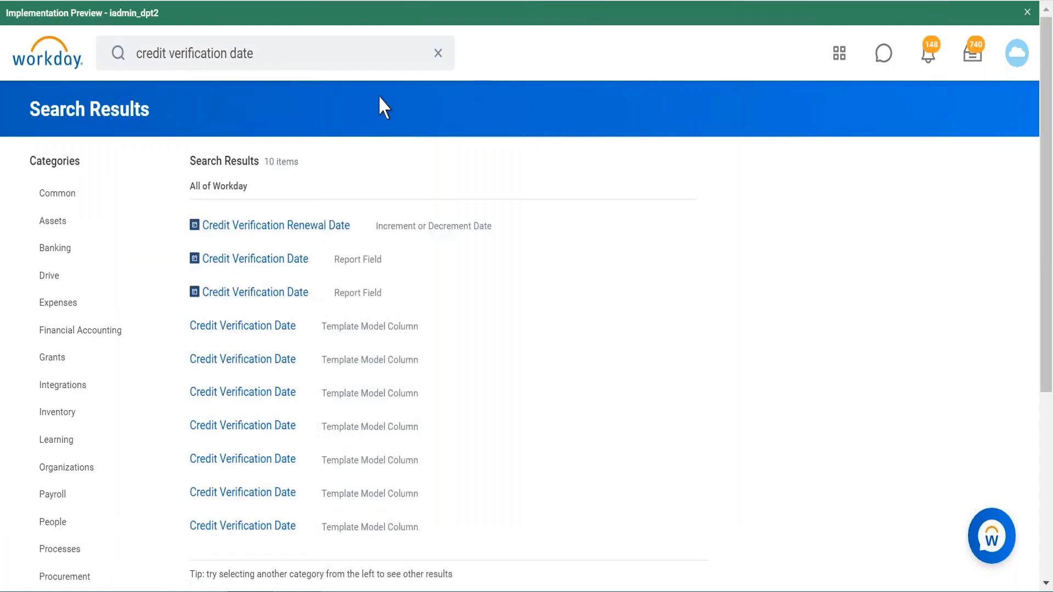
Step: Replace the "credit verification date" search on the other Workday page with a search for "proj start"
{"action": "left_click", "coordinate": [280, 43]}
{"action": "key", "text": "BackSpace"}
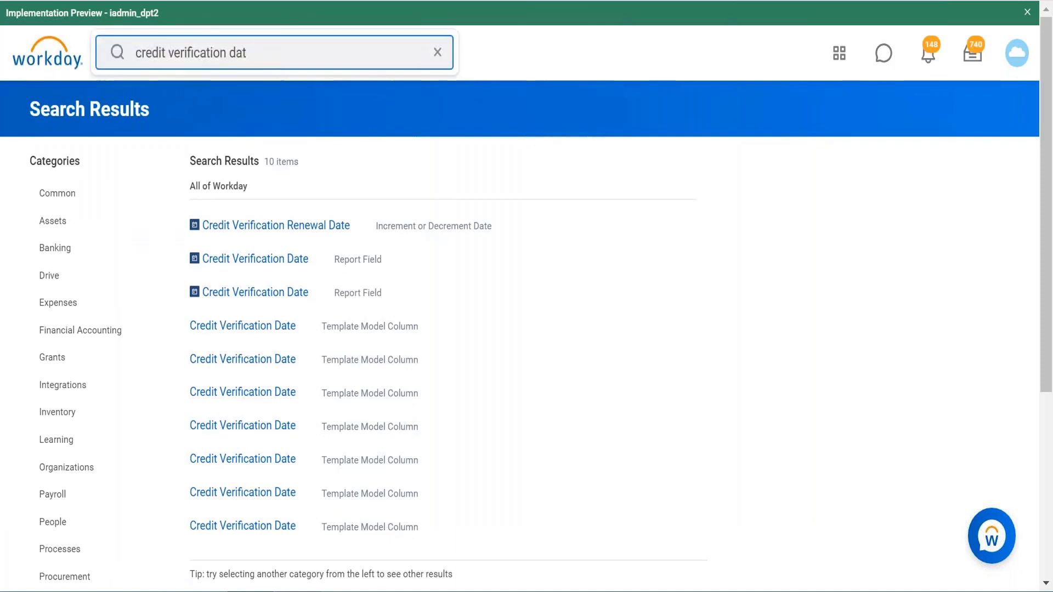
{"action": "key", "text": "BackSpace"}
{"action": "key", "text": "BackSpace"}
{"action": "key", "text": "BackSpace"}
{"action": "key", "text": "BackSpace"}
{"action": "key", "text": "BackSpace"}
{"action": "key", "text": "BackSpace"}
{"action": "key", "text": "BackSpace"}
{"action": "key", "text": "BackSpace"}
{"action": "key", "text": "BackSpace"}
{"action": "key", "text": "BackSpace"}
{"action": "key", "text": "BackSpace"}
{"action": "key", "text": "BackSpace"}
{"action": "key", "text": "BackSpace"}
{"action": "key", "text": "BackSpace"}
{"action": "key", "text": "BackSpace"}
{"action": "key", "text": "BackSpace"}
{"action": "key", "text": "BackSpace"}
{"action": "key", "text": "BackSpace"}
{"action": "key", "text": "BackSpace"}
{"action": "key", "text": "BackSpace"}
{"action": "type", "text": "p"}
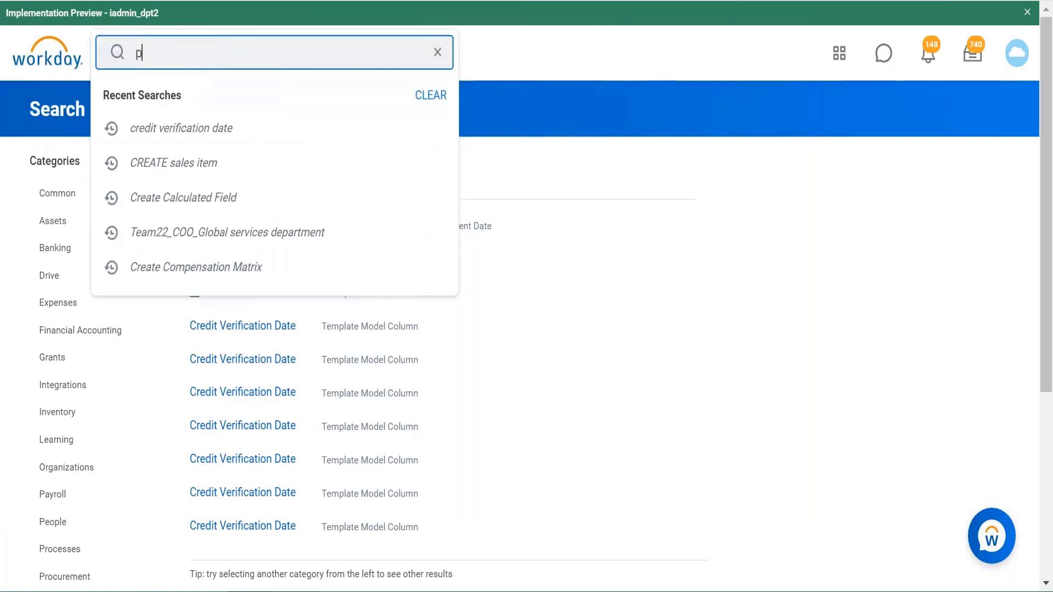
{"action": "type", "text": "roj start"}
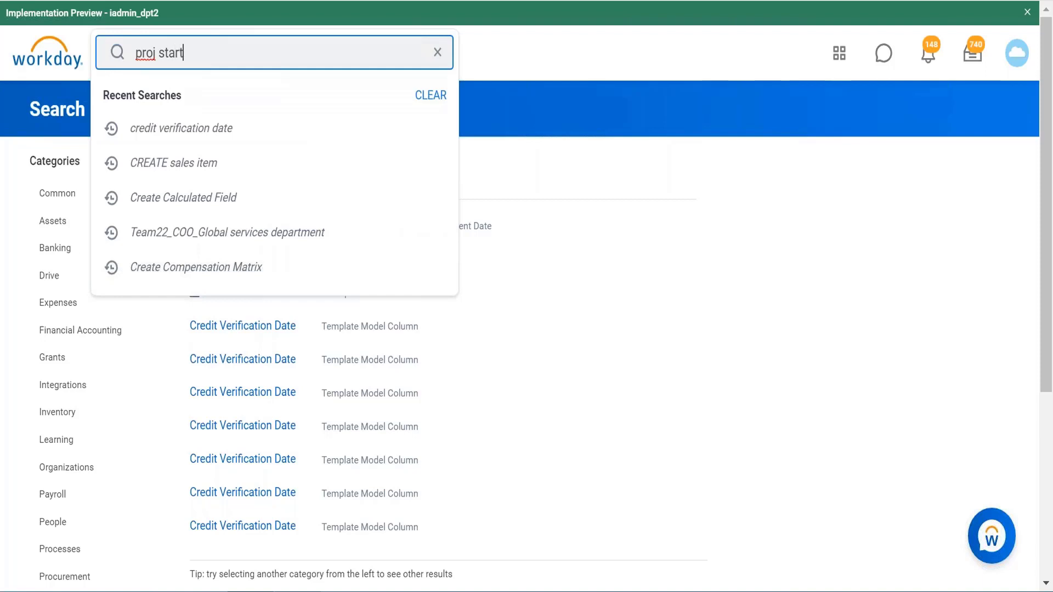
{"action": "key", "text": "Return"}
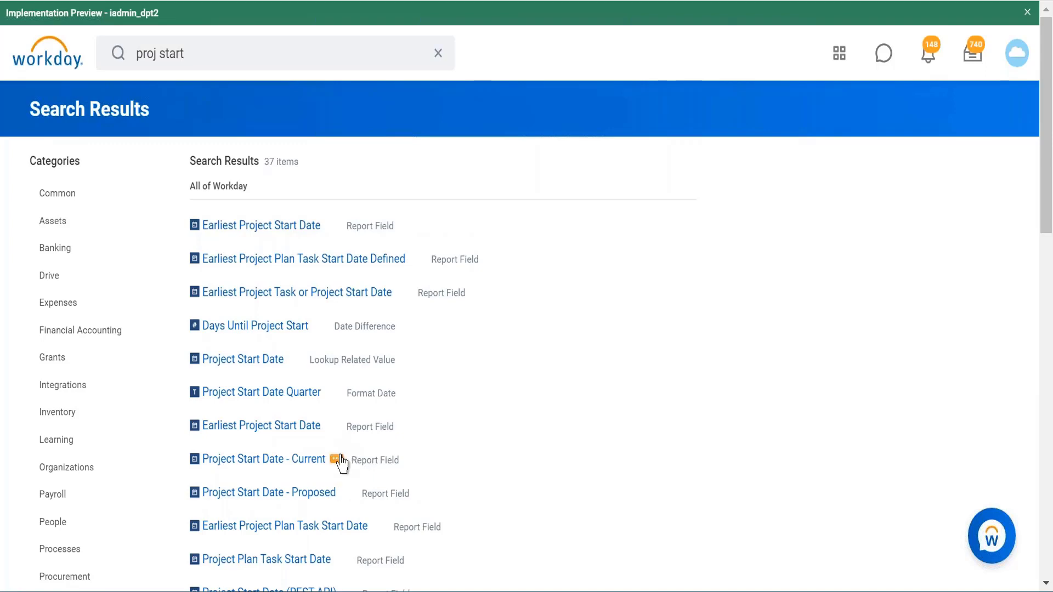
Step: Preview the details of Days Until Project Start and Project Start Date from the search results
{"action": "scroll", "coordinate": [340, 462], "scroll_direction": "down", "scroll_amount": 5}
{"action": "scroll", "coordinate": [329, 312], "scroll_direction": "up", "scroll_amount": 5}
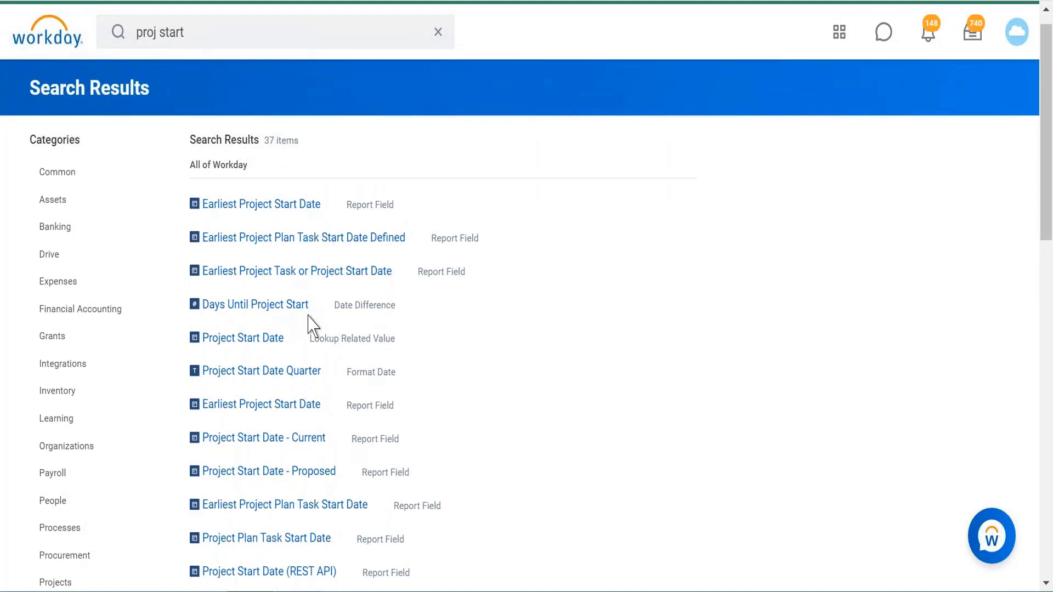
{"action": "mouse_move", "coordinate": [317, 312]}
{"action": "left_click", "coordinate": [318, 305]}
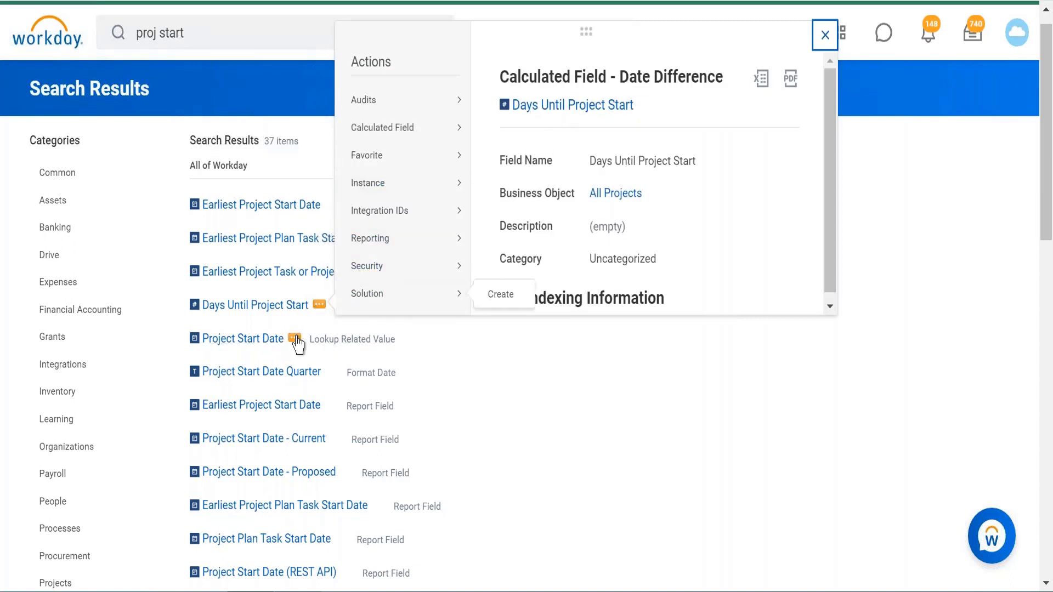
{"action": "left_click", "coordinate": [296, 338]}
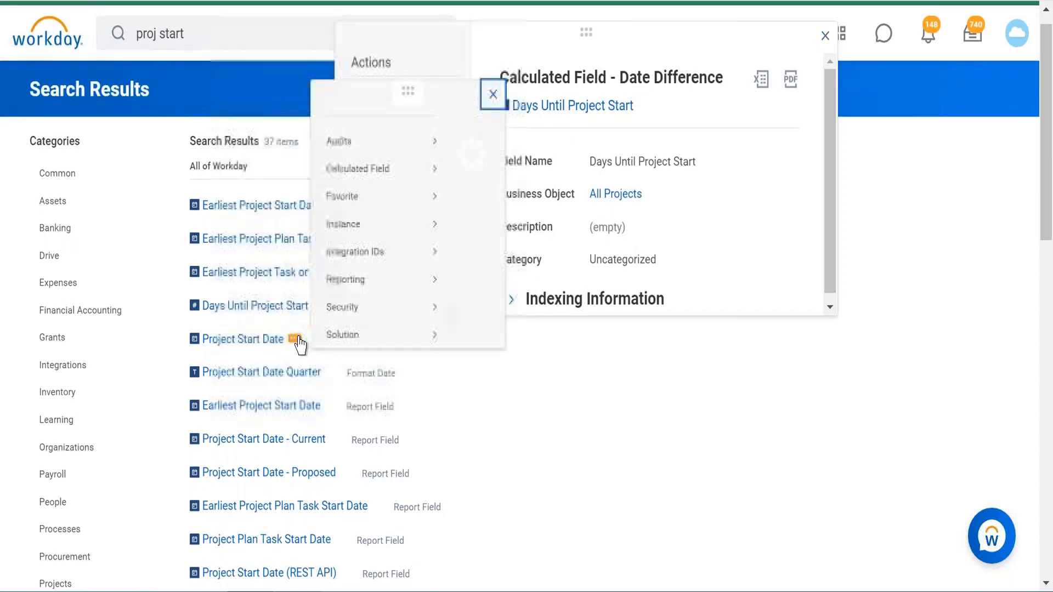
{"action": "left_click", "coordinate": [544, 417]}
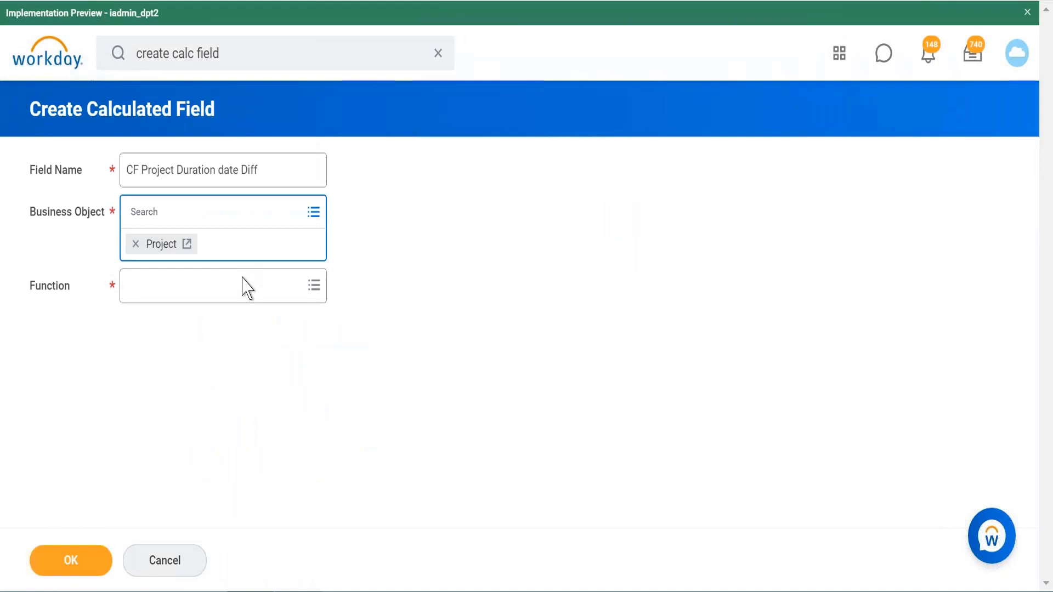
Step: Choose Date Difference as the Function for the project duration field and proceed to its calculation page
{"action": "left_click", "coordinate": [245, 287]}
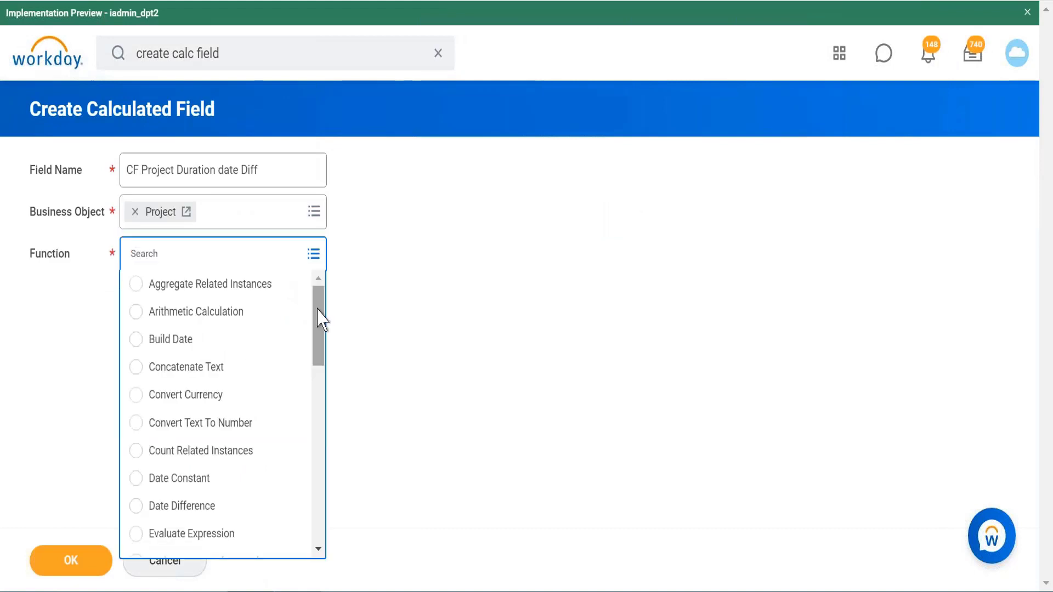
{"action": "left_click", "coordinate": [206, 511]}
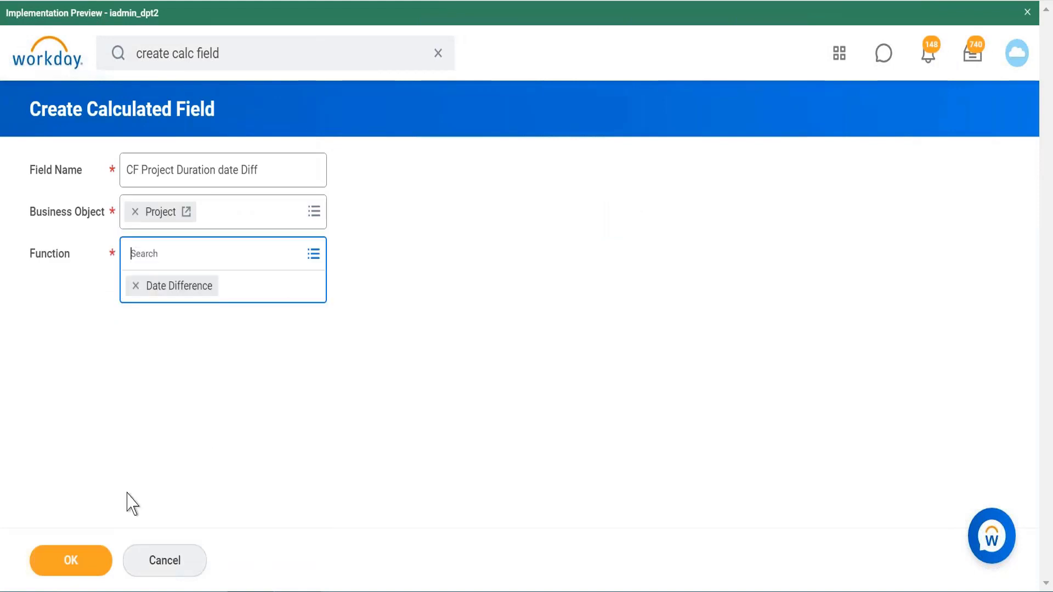
{"action": "left_click", "coordinate": [94, 567]}
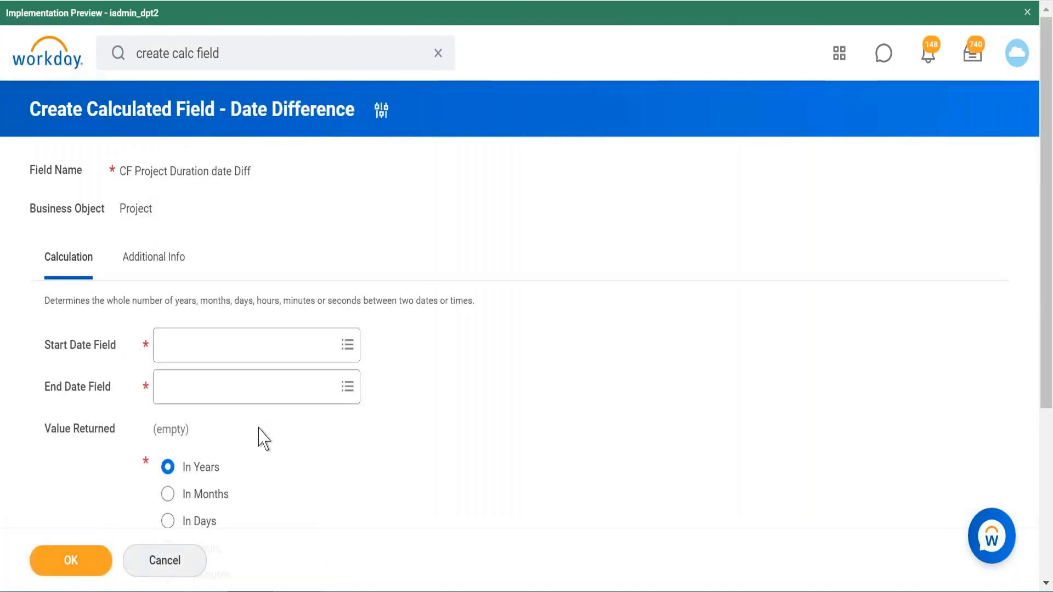
Step: Search the Start Date Field options for "project start" and select the first Project Start Date
{"action": "left_click", "coordinate": [307, 346]}
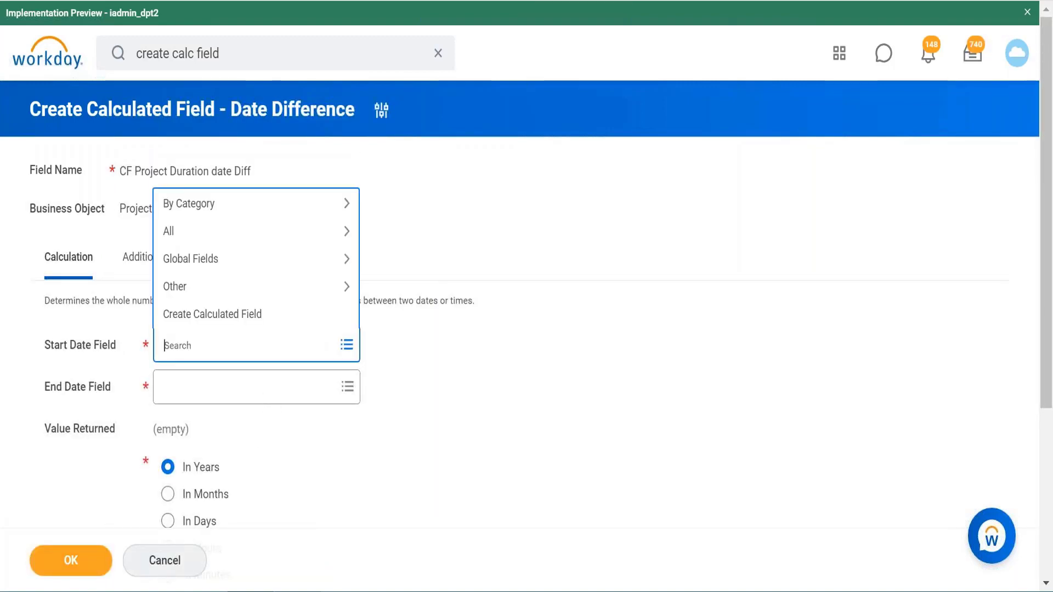
{"action": "type", "text": "project start"}
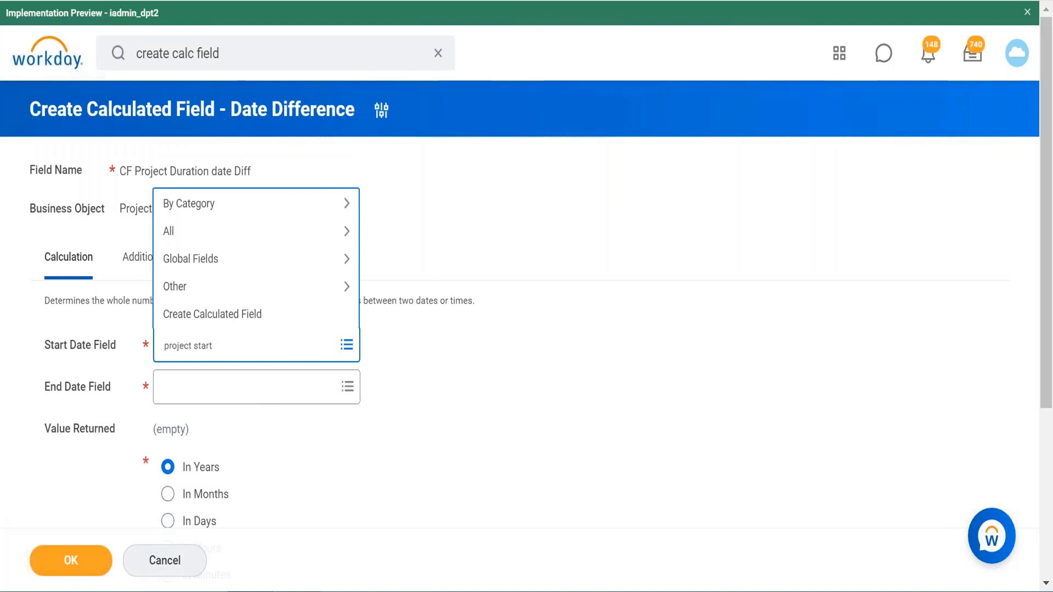
{"action": "key", "text": "Return"}
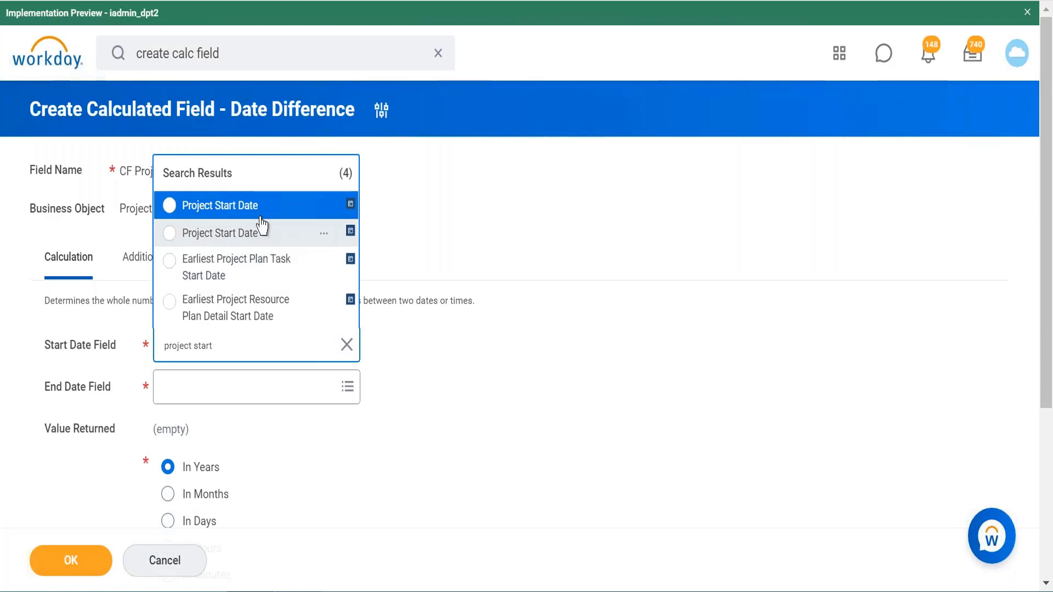
{"action": "left_click", "coordinate": [260, 210]}
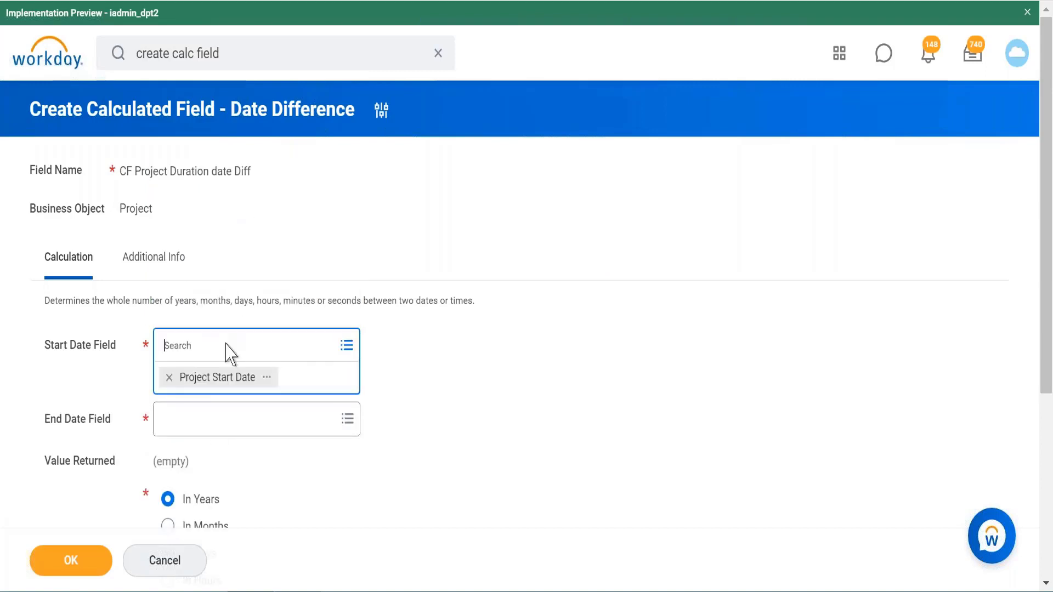
Step: Search the End Date Field options for "project end date" and select the first Project End Date
{"action": "left_click", "coordinate": [221, 432]}
{"action": "type", "text": "pr"}
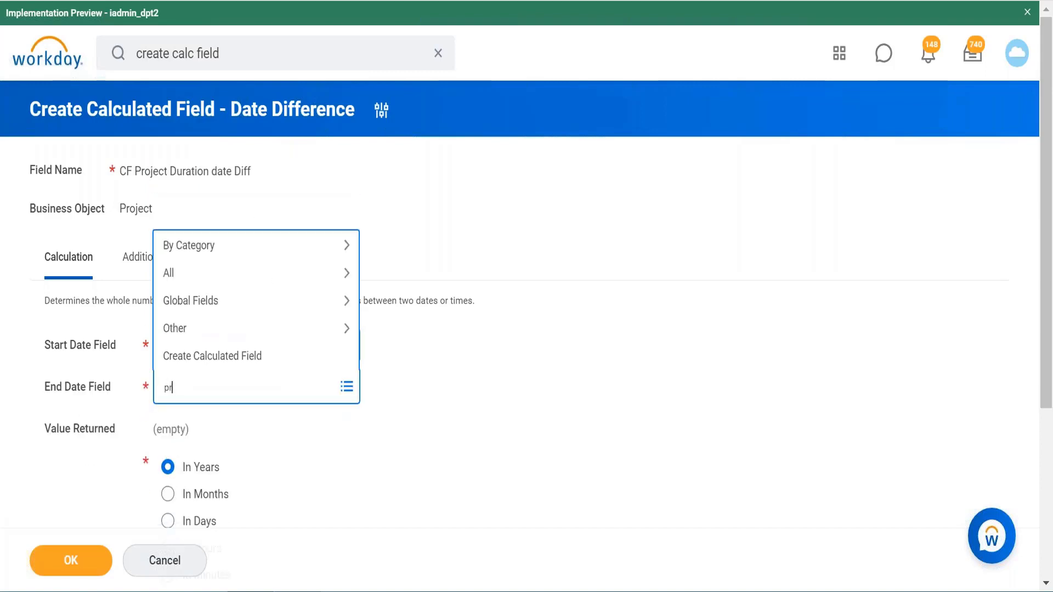
{"action": "type", "text": "oject end date"}
{"action": "key", "text": "Return"}
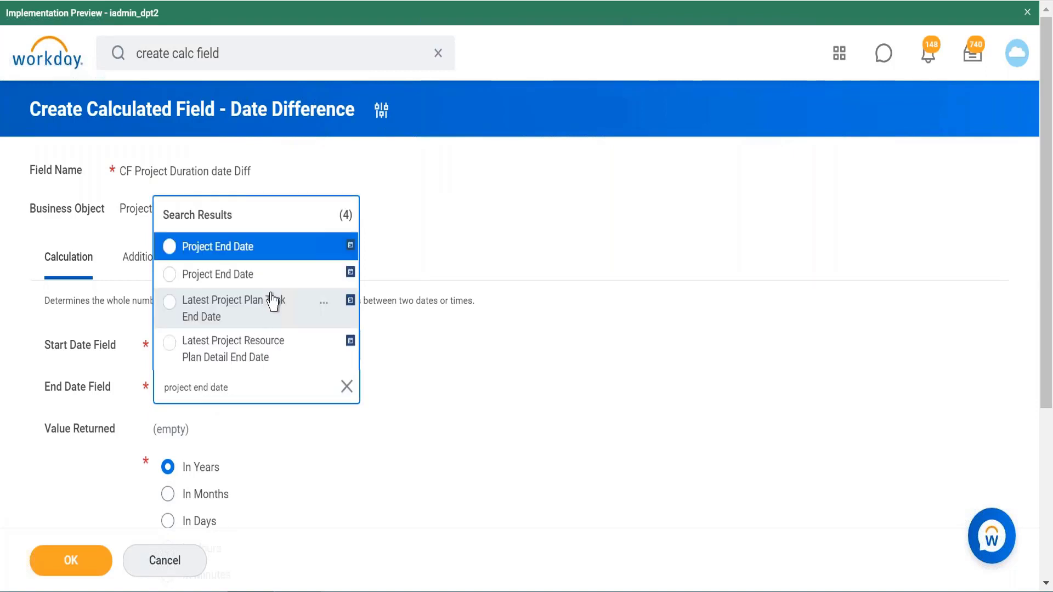
{"action": "left_click", "coordinate": [254, 251]}
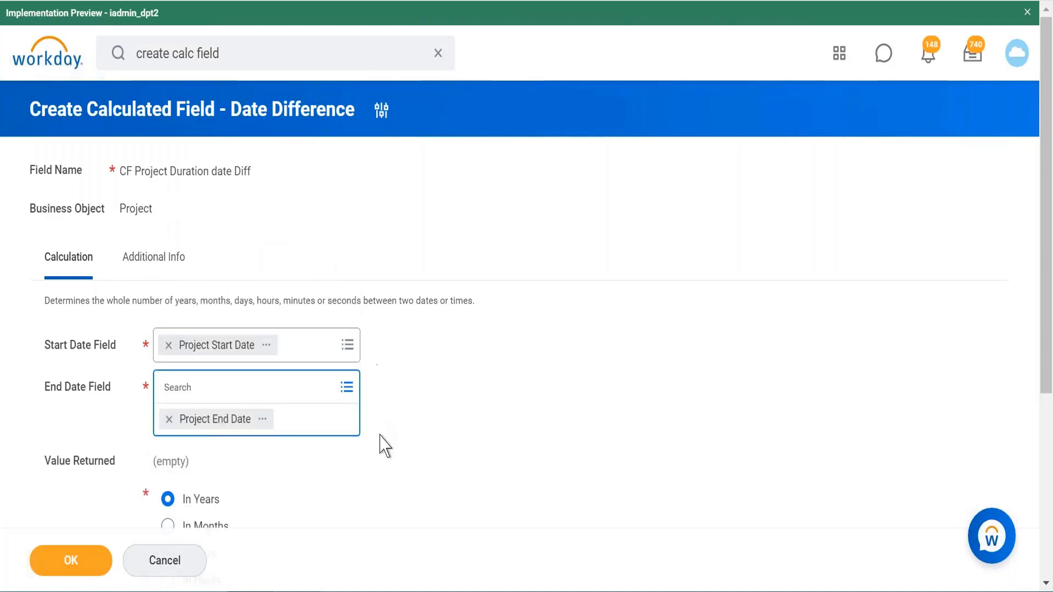
Step: Set the date difference value to return In Months and enable Return Zero on Error
{"action": "scroll", "coordinate": [385, 445], "scroll_direction": "down", "scroll_amount": 3}
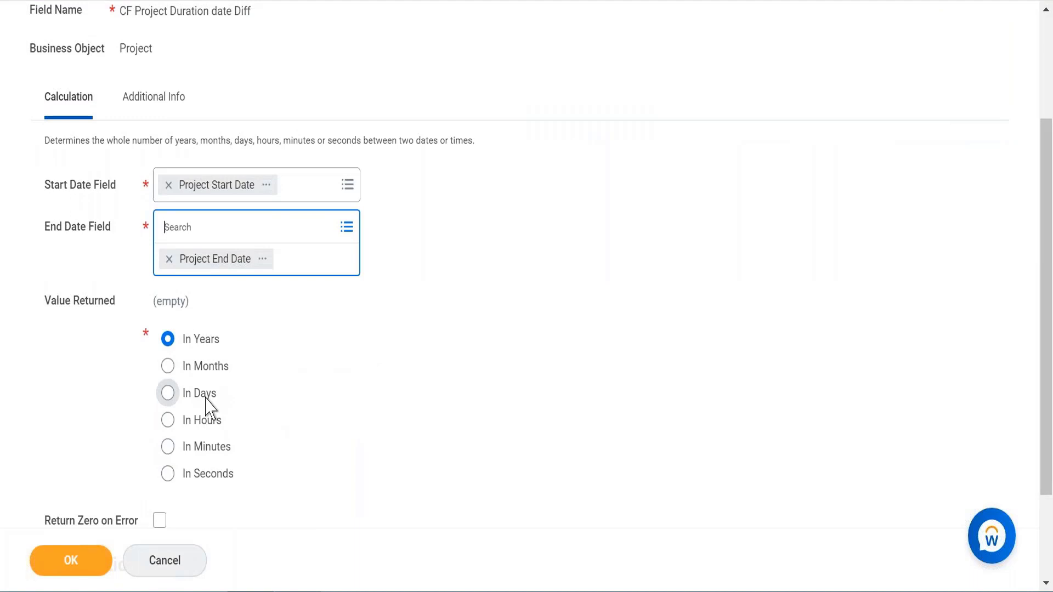
{"action": "left_click", "coordinate": [198, 366]}
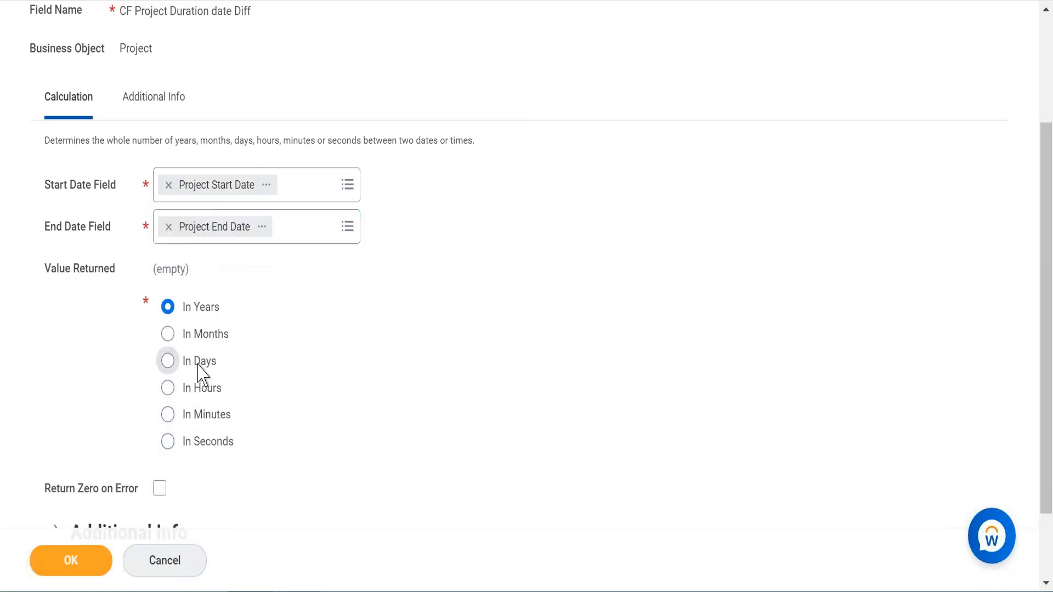
{"action": "left_click", "coordinate": [168, 335]}
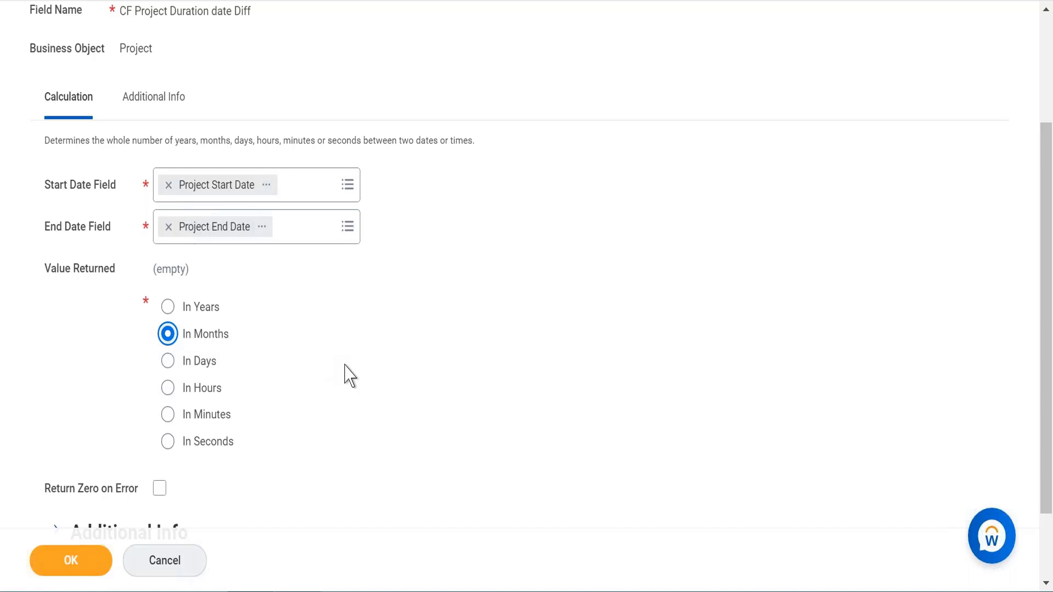
{"action": "scroll", "coordinate": [349, 376], "scroll_direction": "down", "scroll_amount": 2}
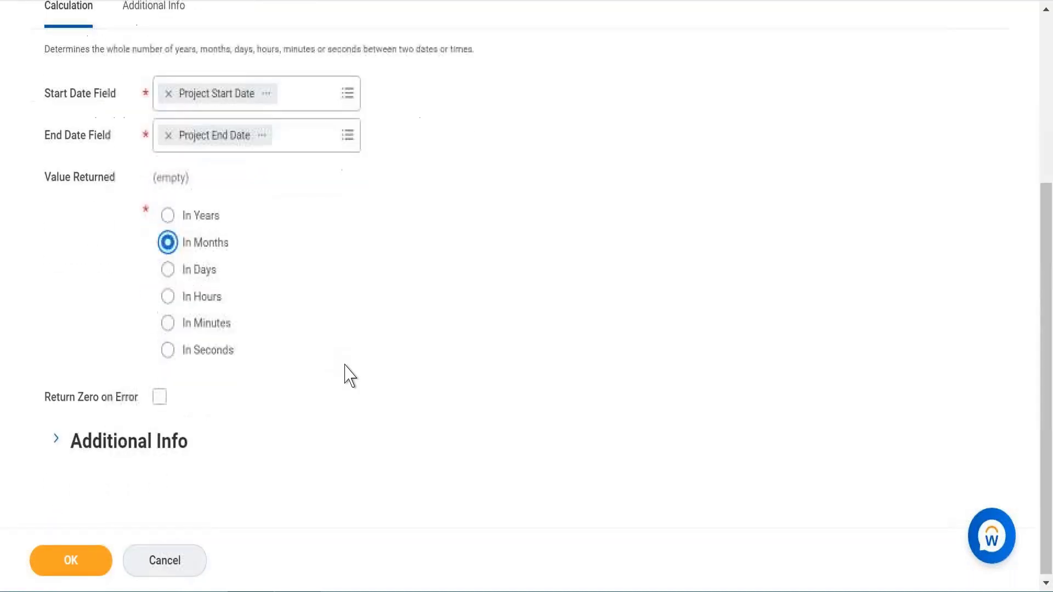
{"action": "mouse_move", "coordinate": [163, 407]}
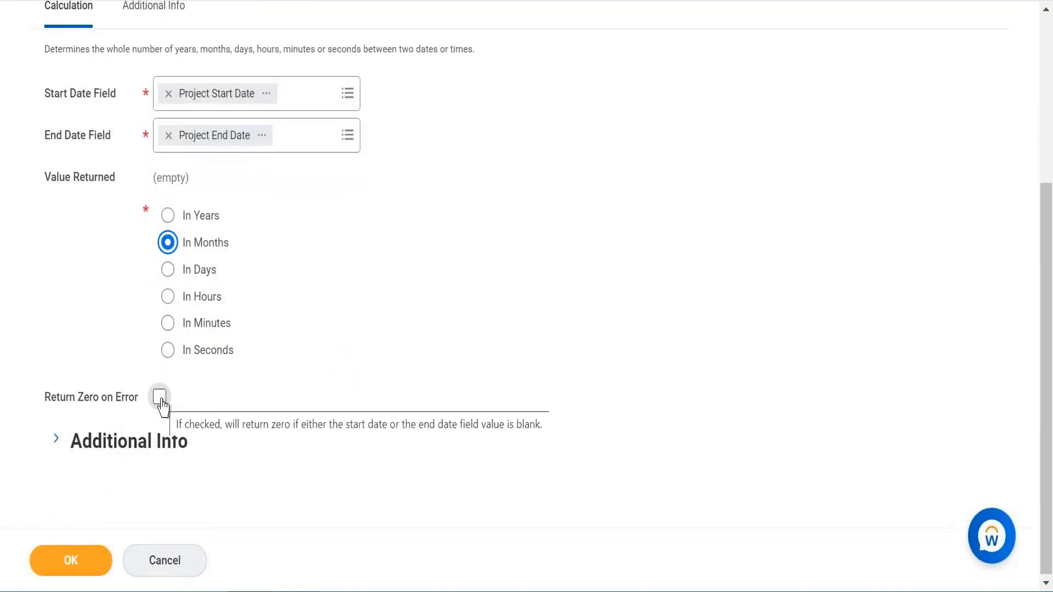
{"action": "left_click", "coordinate": [162, 403]}
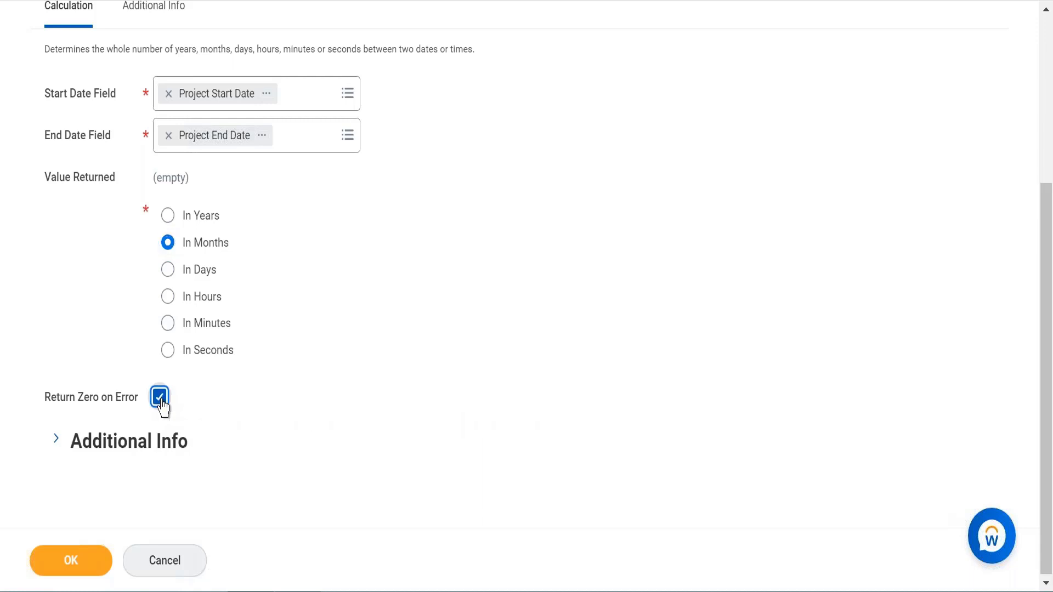
Step: Review the date difference settings and save the "CF Project Duration date Diff" calculated field
{"action": "scroll", "coordinate": [254, 394], "scroll_direction": "up", "scroll_amount": 3}
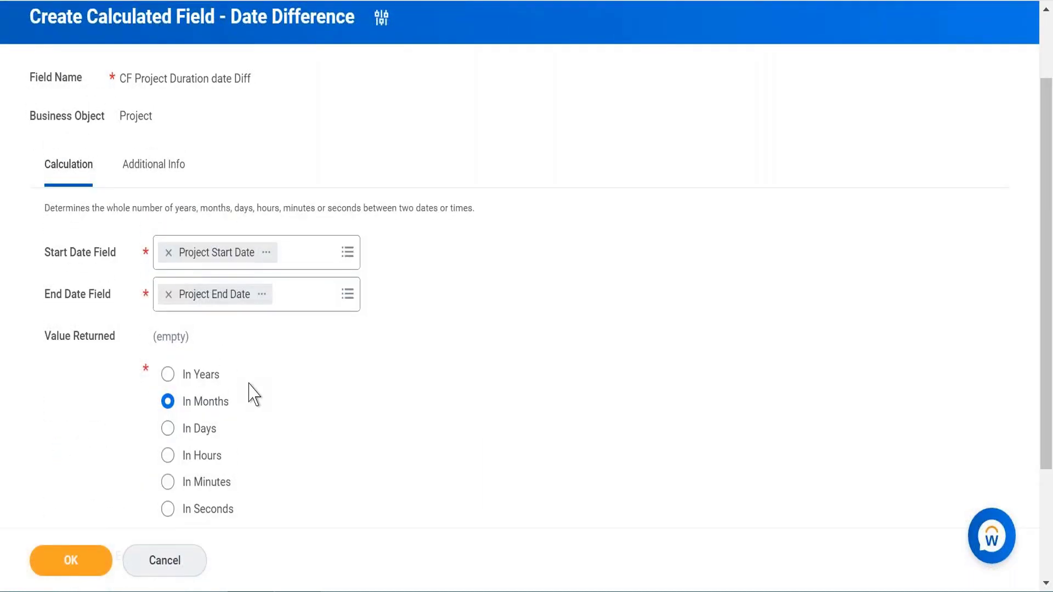
{"action": "scroll", "coordinate": [247, 392], "scroll_direction": "up", "scroll_amount": 1}
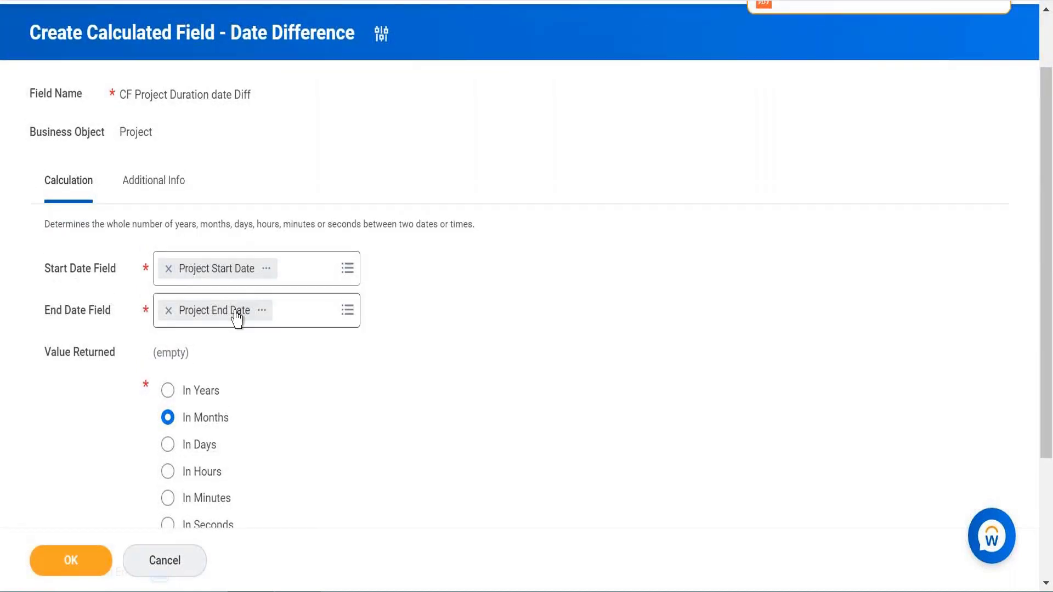
{"action": "scroll", "coordinate": [280, 421], "scroll_direction": "down", "scroll_amount": 3}
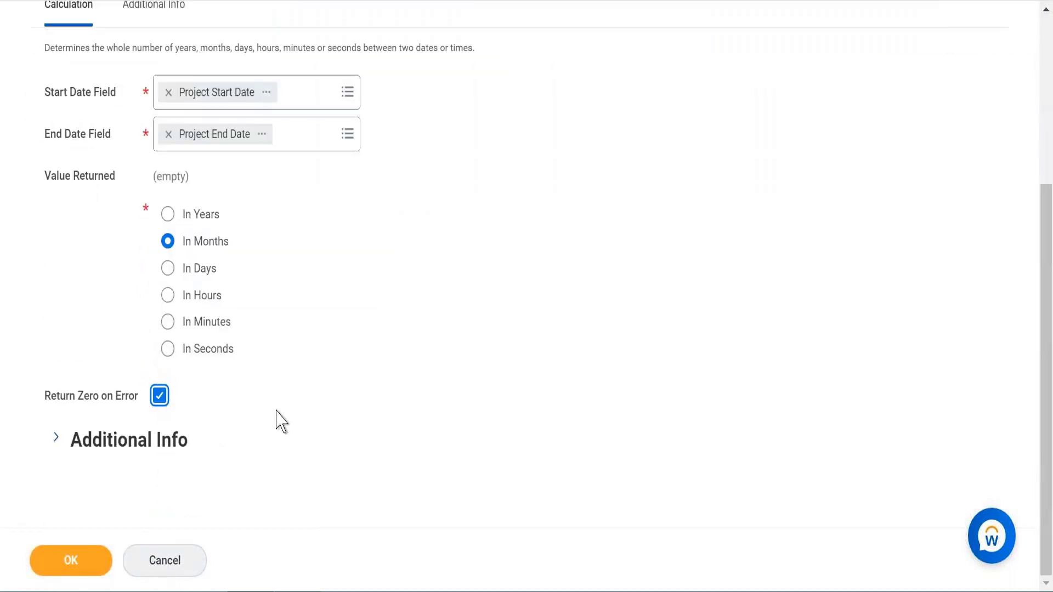
{"action": "scroll", "coordinate": [279, 421], "scroll_direction": "up", "scroll_amount": 2}
{"action": "scroll", "coordinate": [279, 419], "scroll_direction": "up", "scroll_amount": 2}
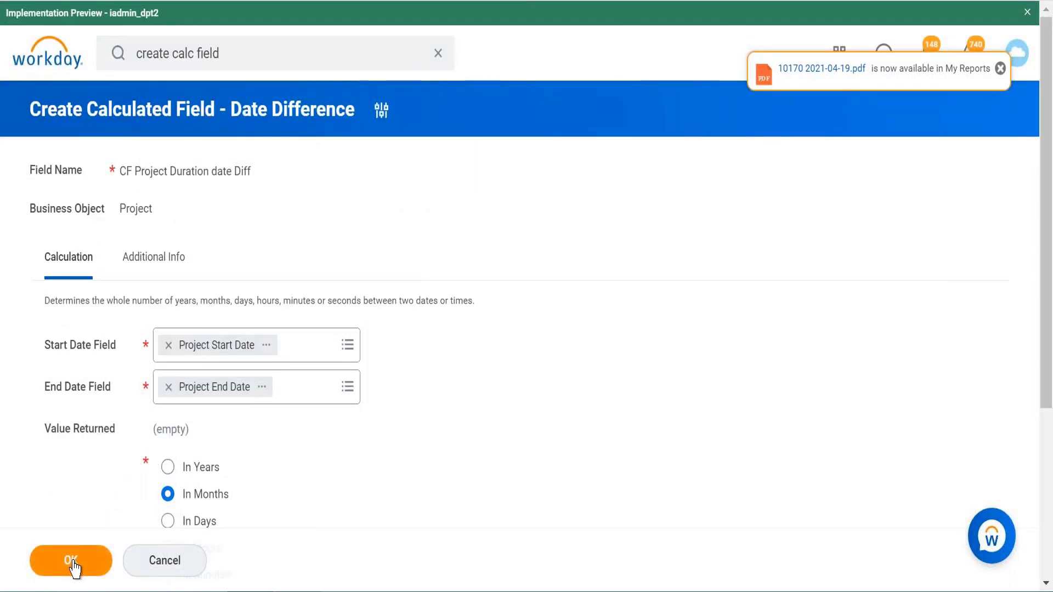
{"action": "left_click", "coordinate": [72, 565]}
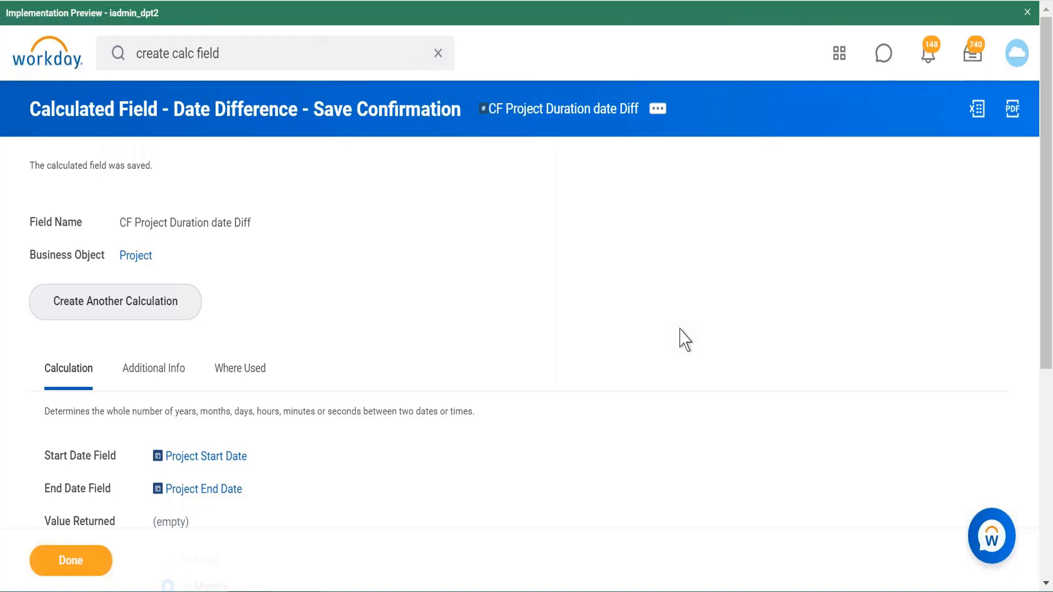
Step: Rerun the "create calc field" search and open the Create Calculated Field task
{"action": "left_click", "coordinate": [258, 53]}
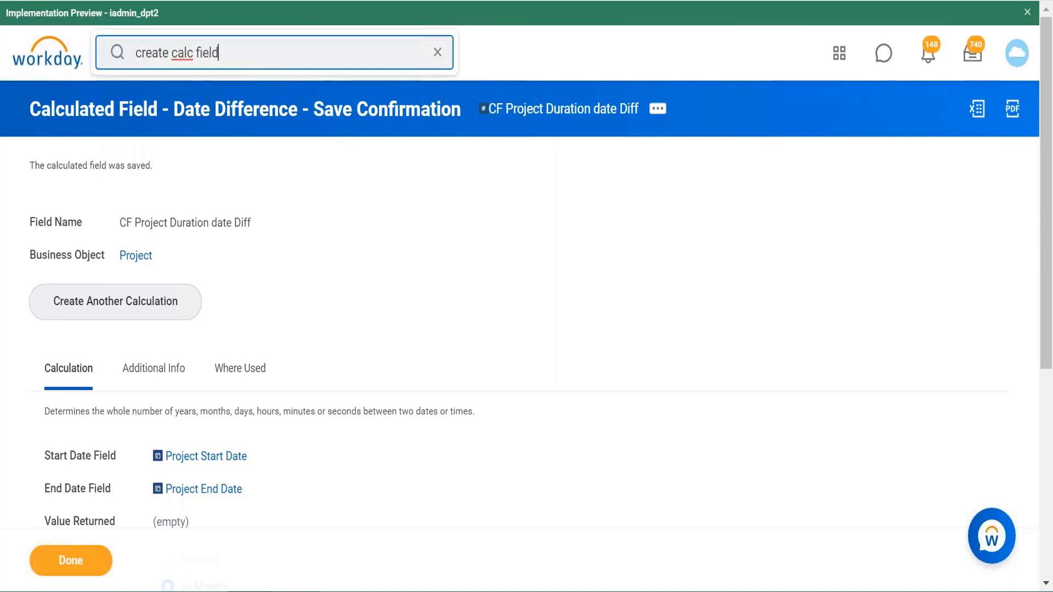
{"action": "key", "text": "Return"}
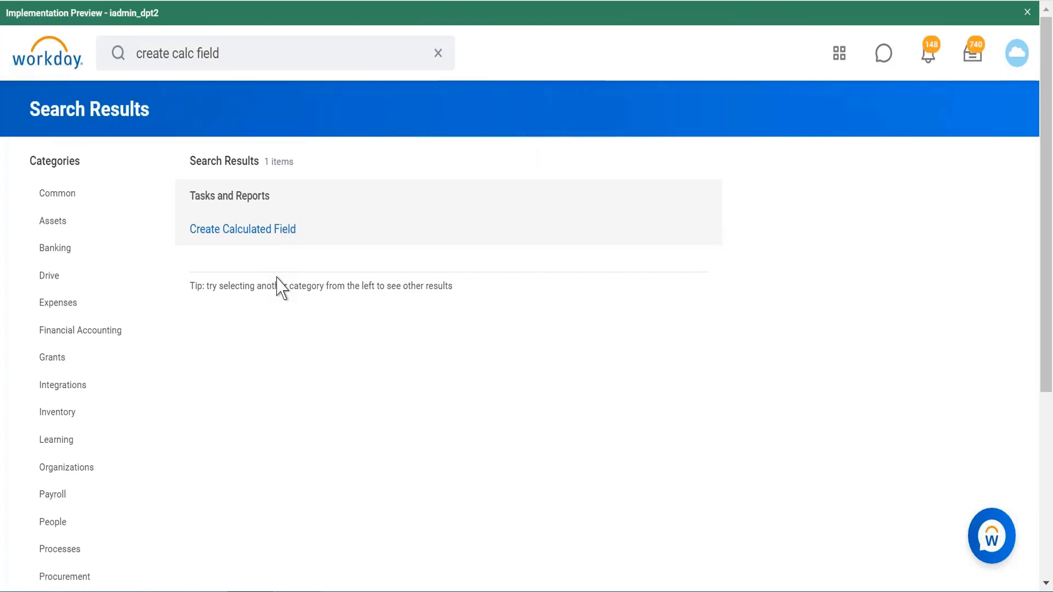
{"action": "left_click", "coordinate": [281, 236]}
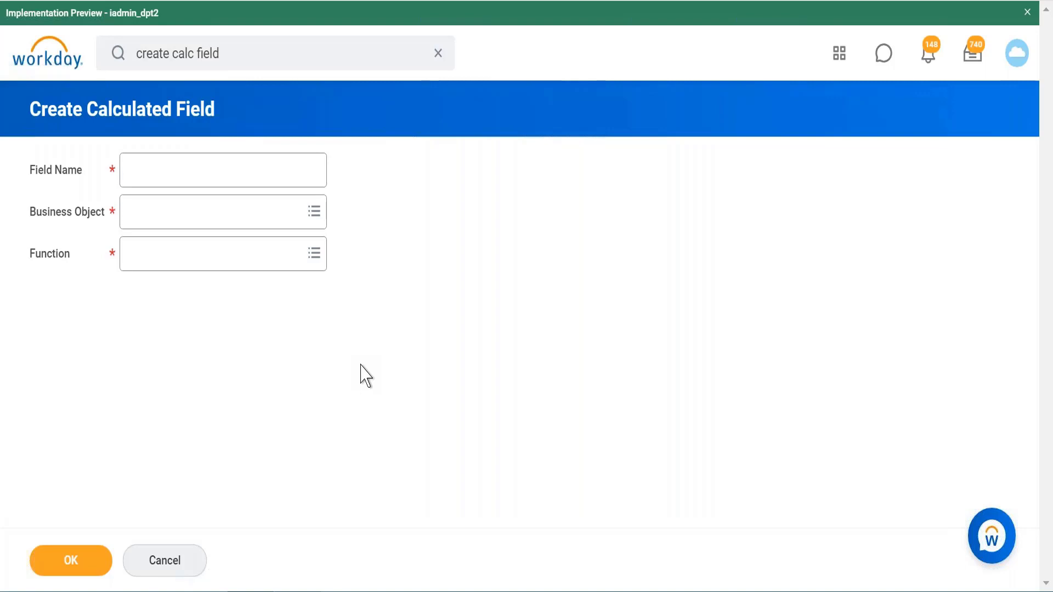
Step: Define "CF Last day of 2021 Build date" on the Global business object with the Build Date function and proceed to its calculation page
{"action": "left_click", "coordinate": [261, 228]}
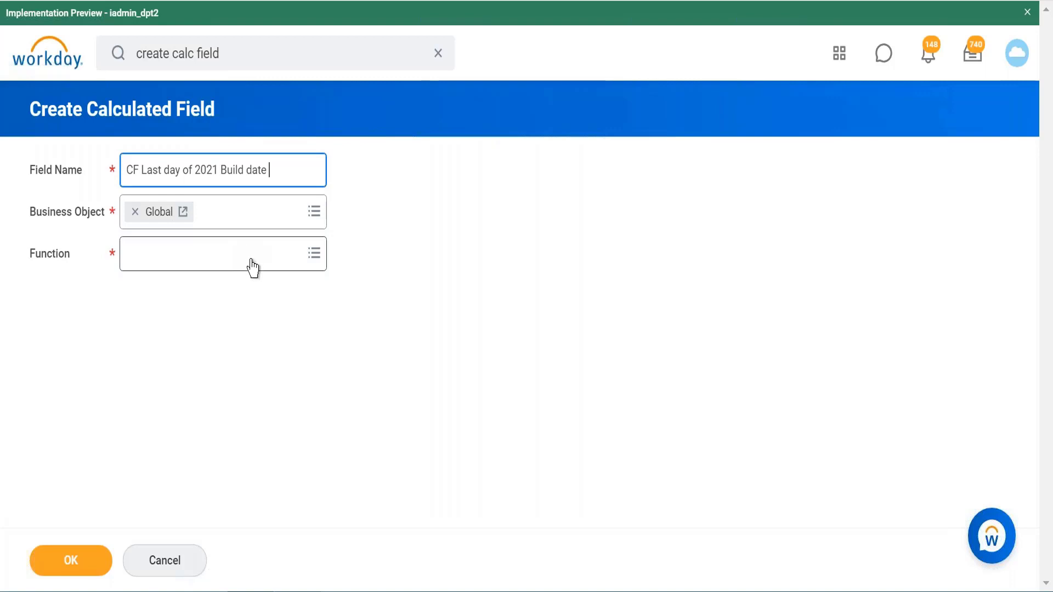
{"action": "left_click", "coordinate": [251, 267]}
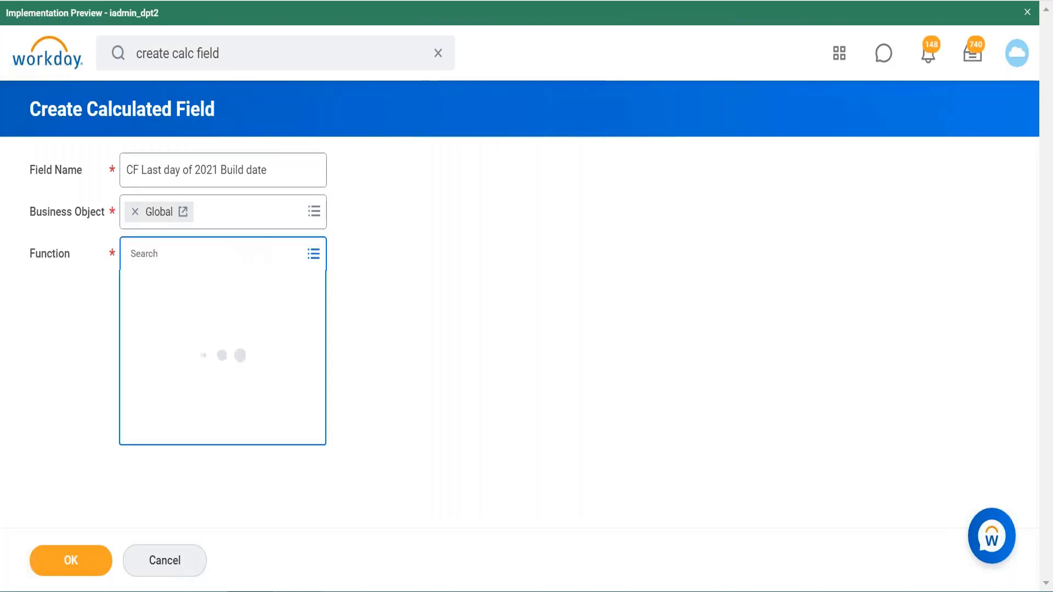
{"action": "type", "text": "build da"}
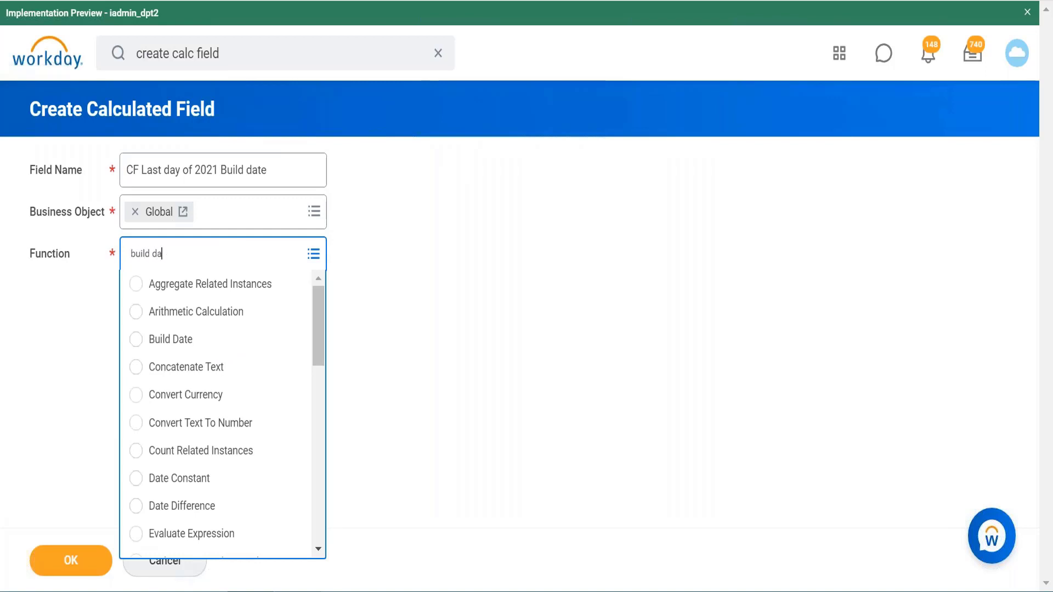
{"action": "type", "text": "yte"}
{"action": "key", "text": "Return"}
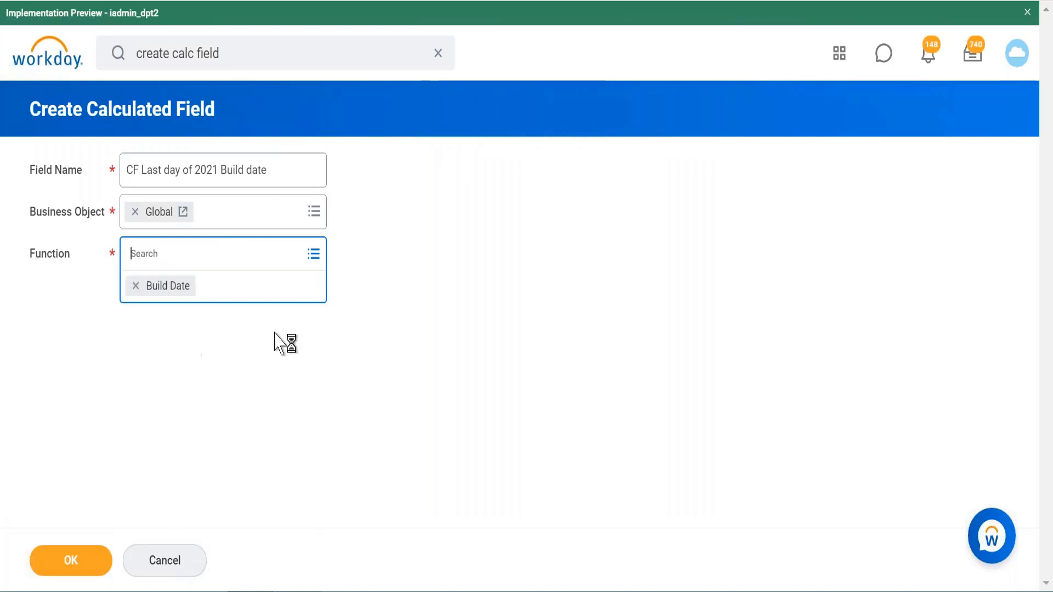
{"action": "left_click", "coordinate": [74, 560]}
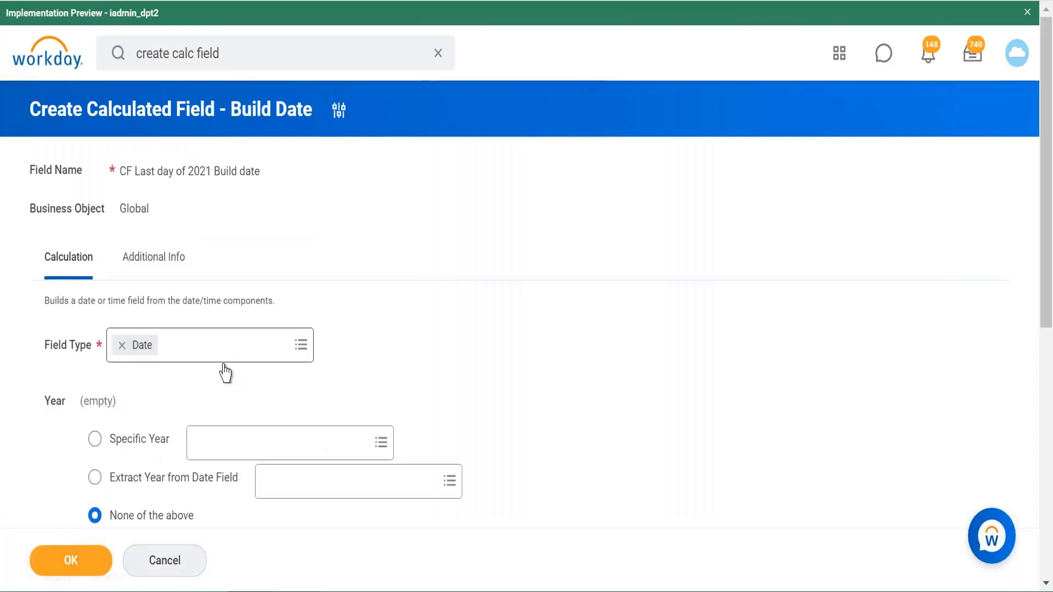
Step: Choose Specific Year for the build date's Year and set it to 2021
{"action": "left_click", "coordinate": [151, 446]}
{"action": "left_click", "coordinate": [254, 442]}
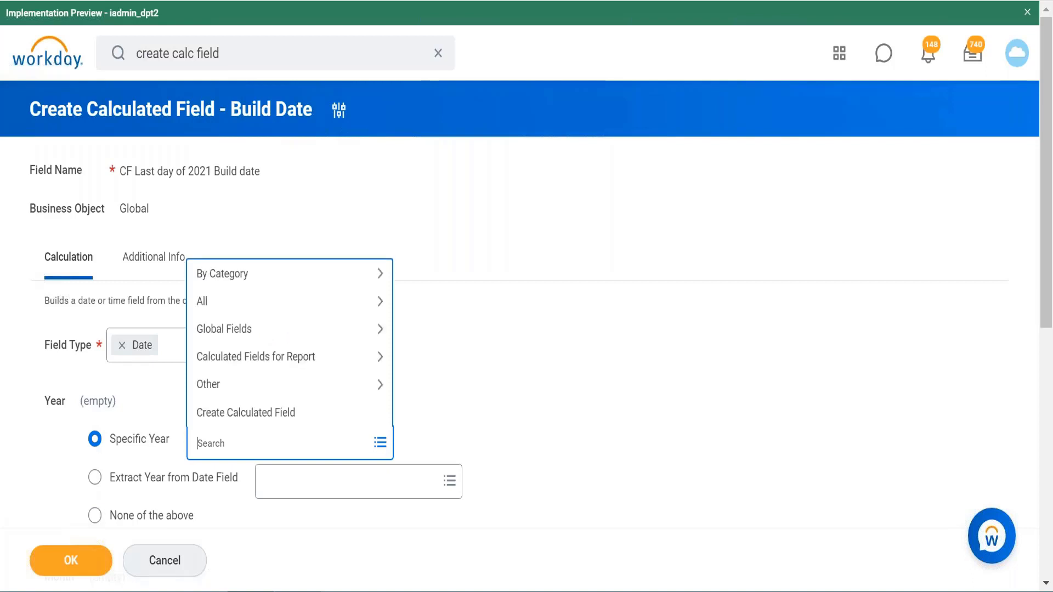
{"action": "type", "text": "2021"}
{"action": "key", "text": "Return"}
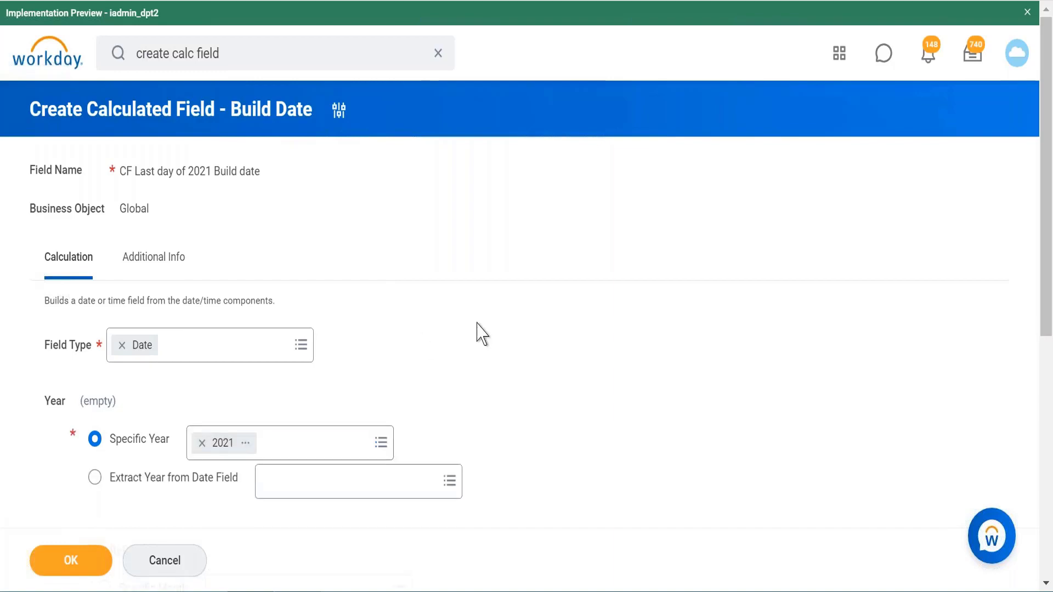
Step: Try extracting the year from a date field by searching its options for "hire date"
{"action": "scroll", "coordinate": [481, 333], "scroll_direction": "down", "scroll_amount": 3}
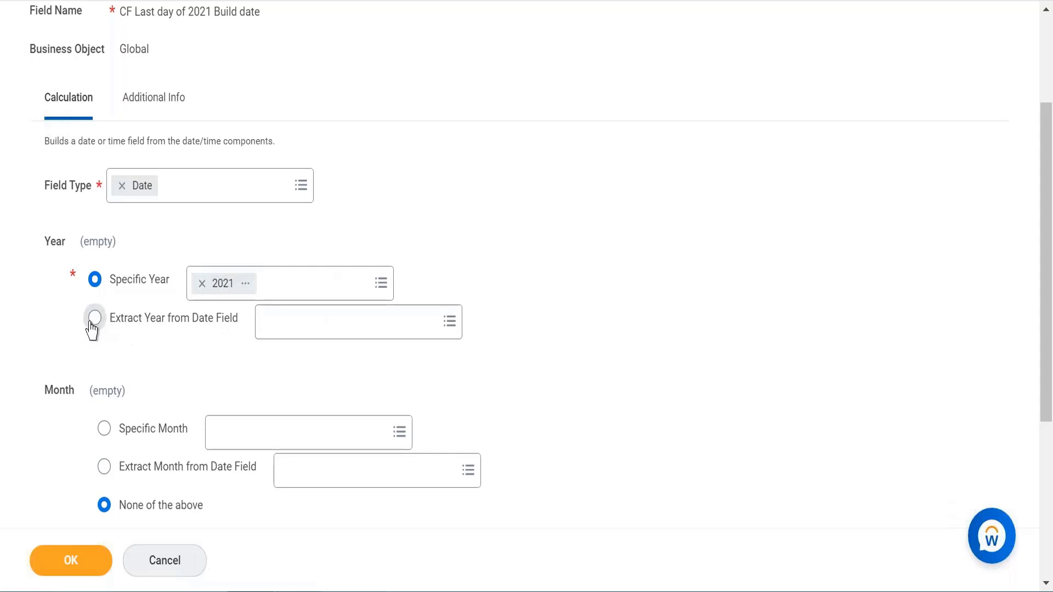
{"action": "left_click", "coordinate": [93, 324]}
{"action": "left_click", "coordinate": [311, 328]}
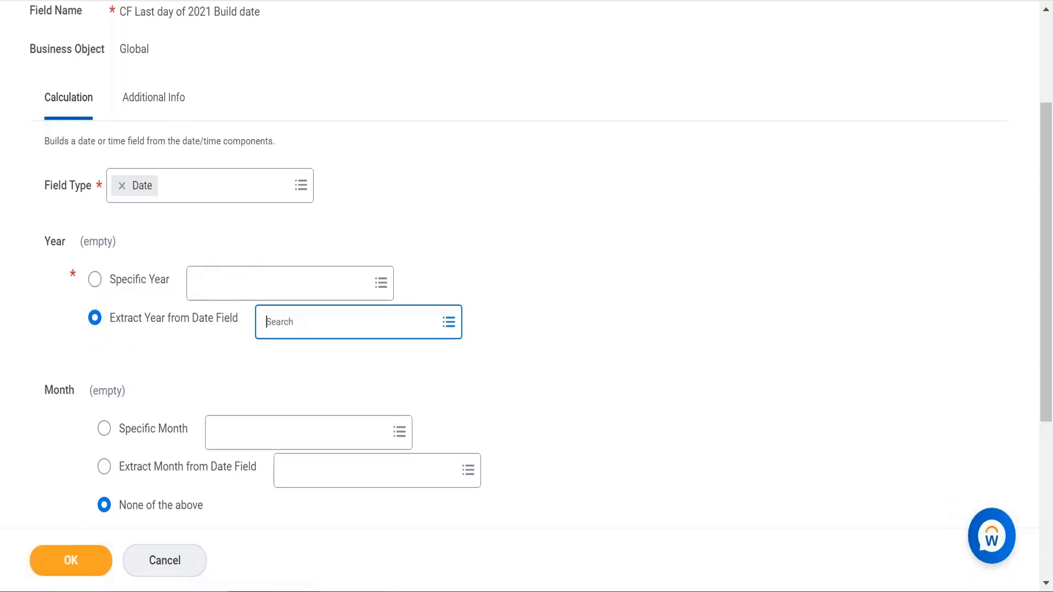
{"action": "type", "text": "hi"}
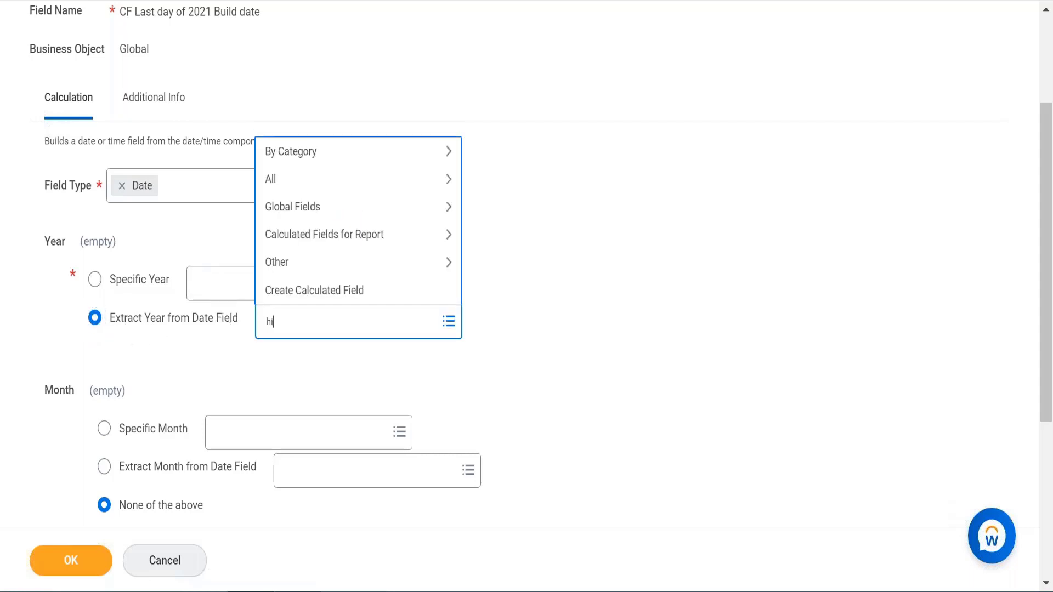
{"action": "type", "text": "re date"}
{"action": "key", "text": "Return"}
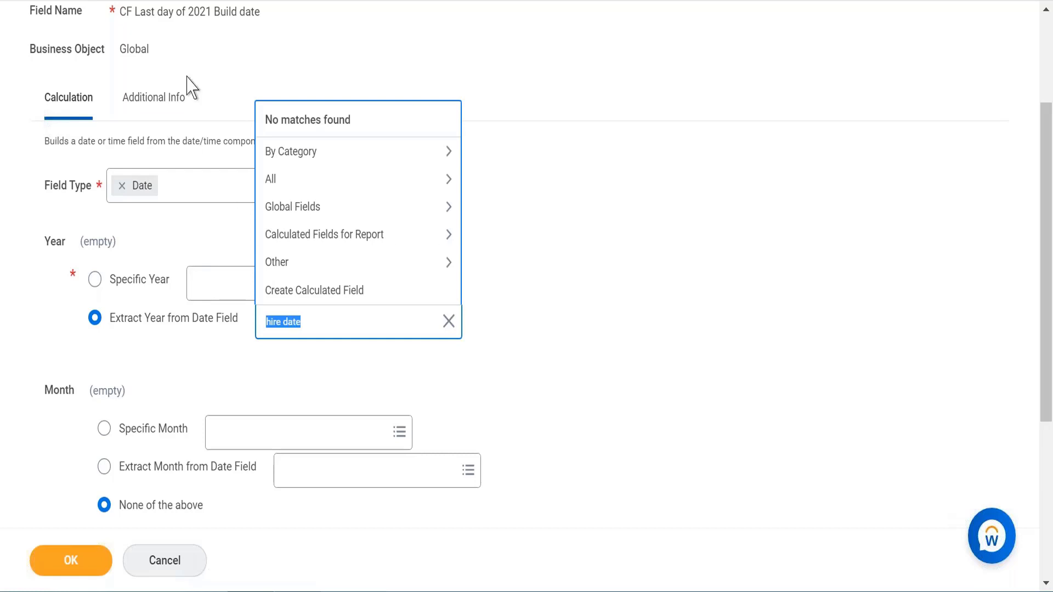
{"action": "left_click", "coordinate": [204, 63]}
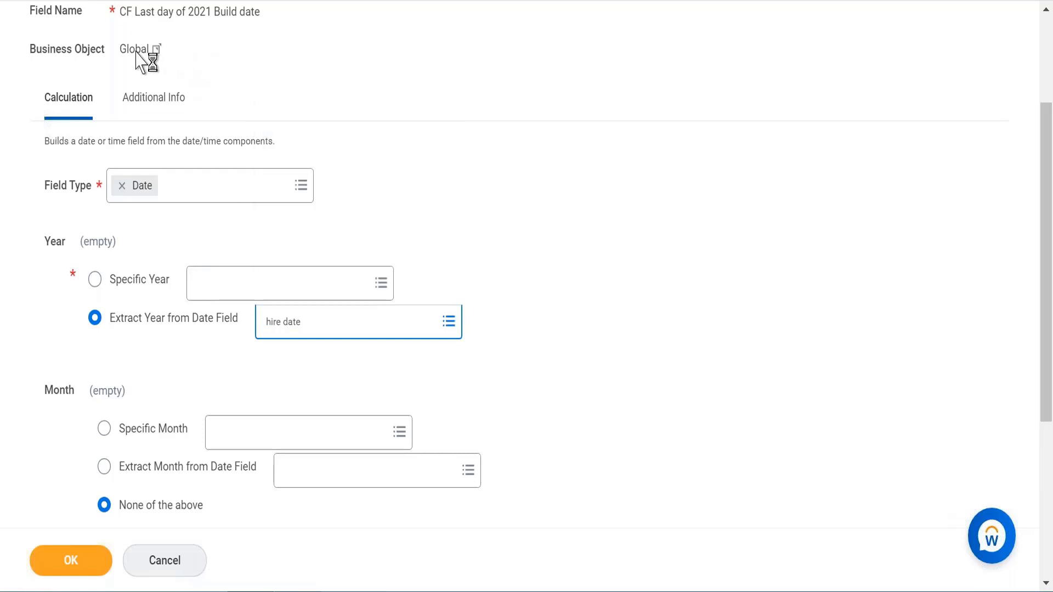
Step: Switch the Year back to Specific Year with the value 2021
{"action": "left_click", "coordinate": [96, 281]}
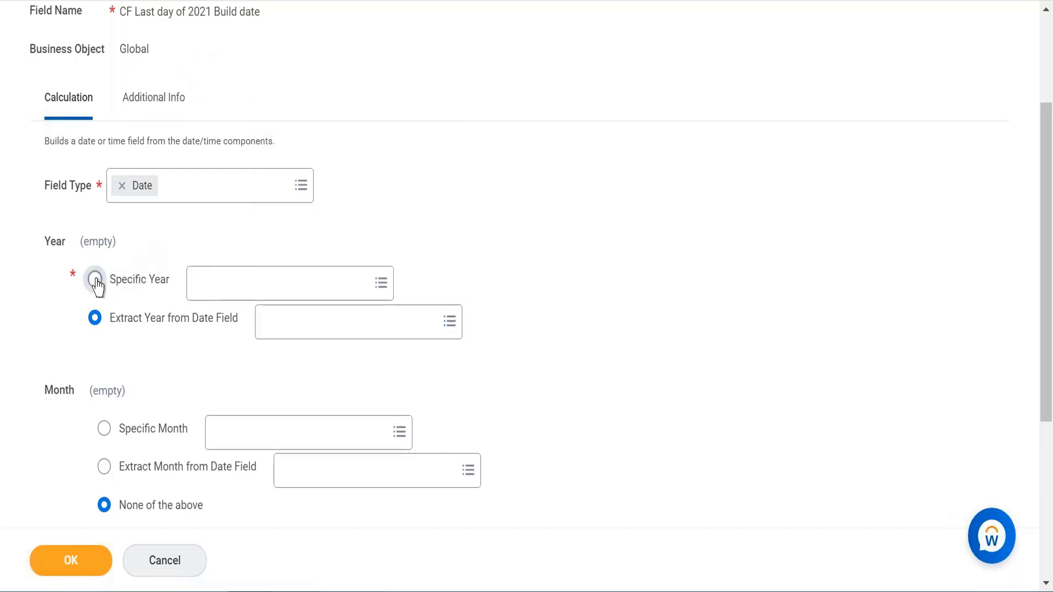
{"action": "left_click", "coordinate": [249, 289]}
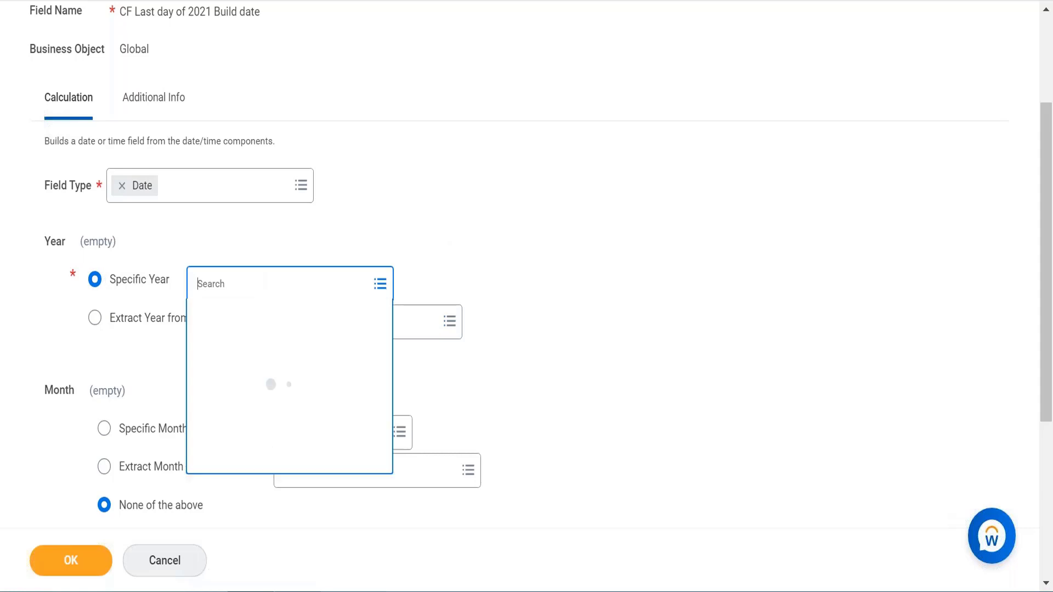
{"action": "type", "text": "2021"}
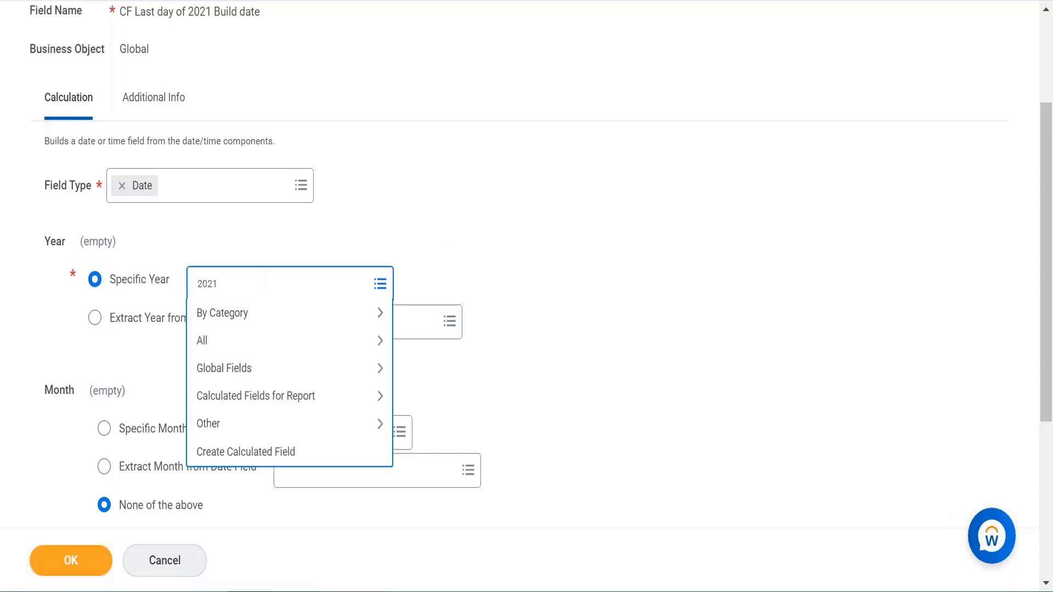
{"action": "key", "text": "Return"}
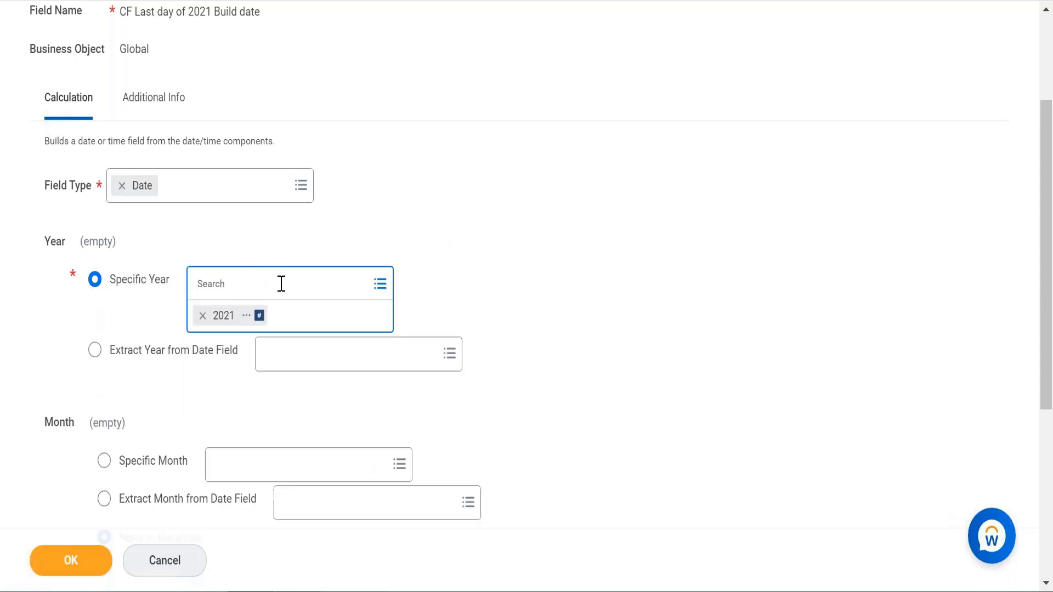
{"action": "scroll", "coordinate": [477, 219], "scroll_direction": "down", "scroll_amount": 5}
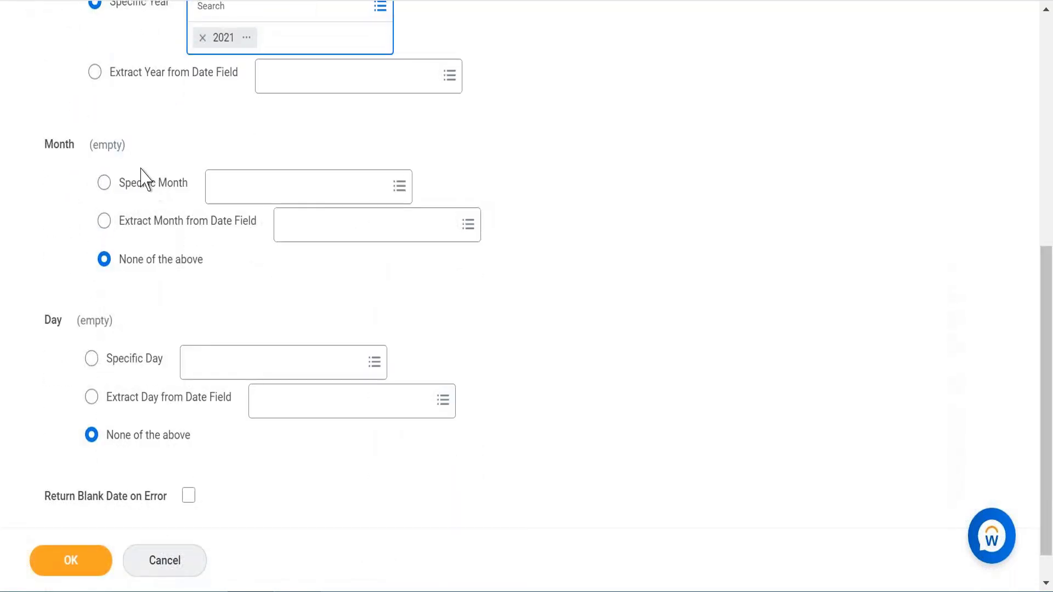
{"action": "scroll", "coordinate": [145, 192], "scroll_direction": "down", "scroll_amount": 1}
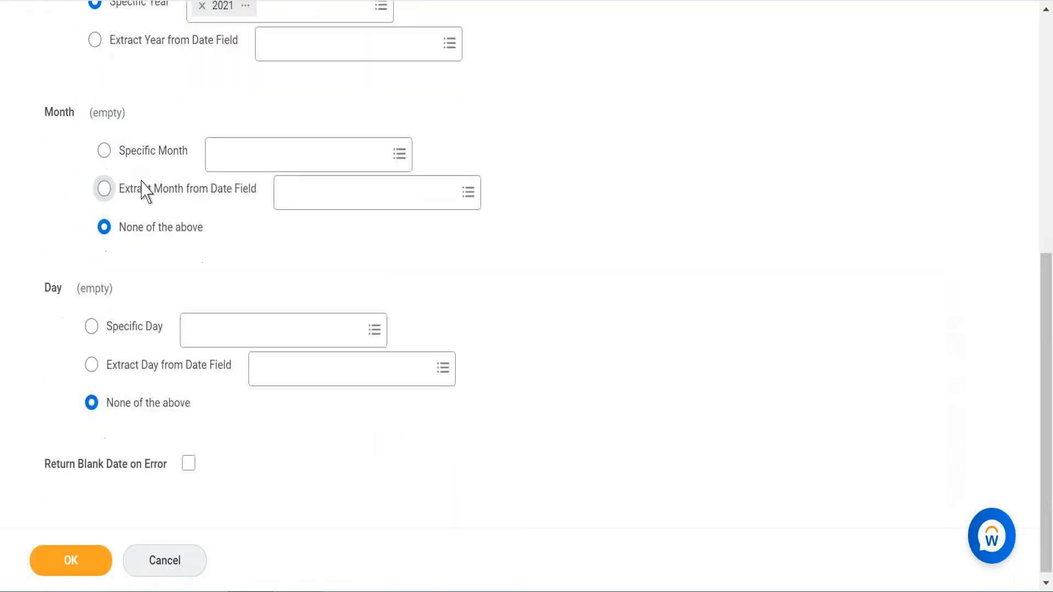
Step: Choose Specific Month for the build date's Month and set it to 12 from the numeric global fields
{"action": "left_click", "coordinate": [103, 153]}
{"action": "left_click", "coordinate": [278, 167]}
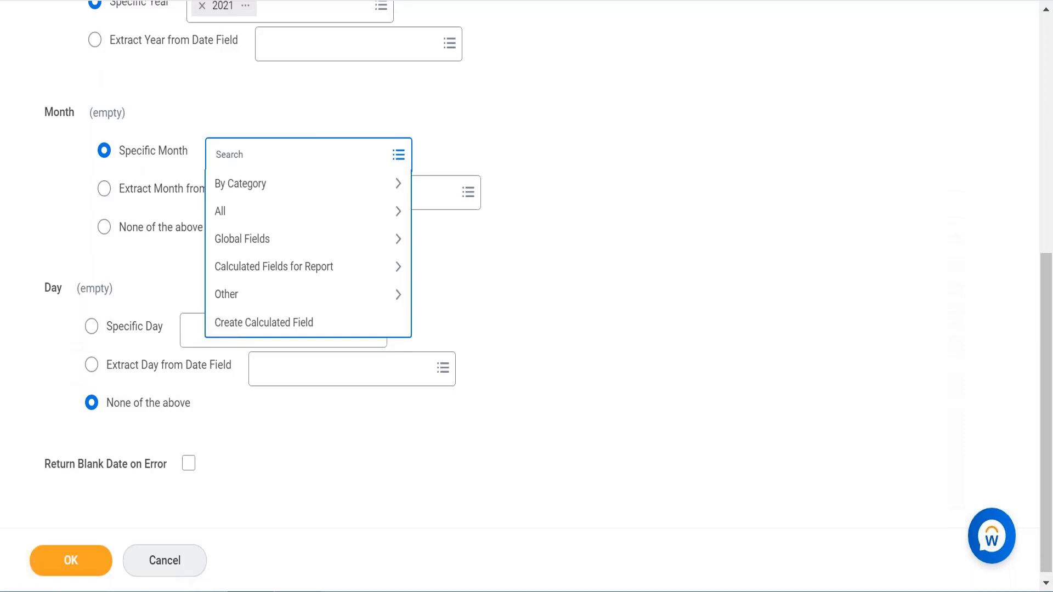
{"action": "left_click", "coordinate": [251, 241]}
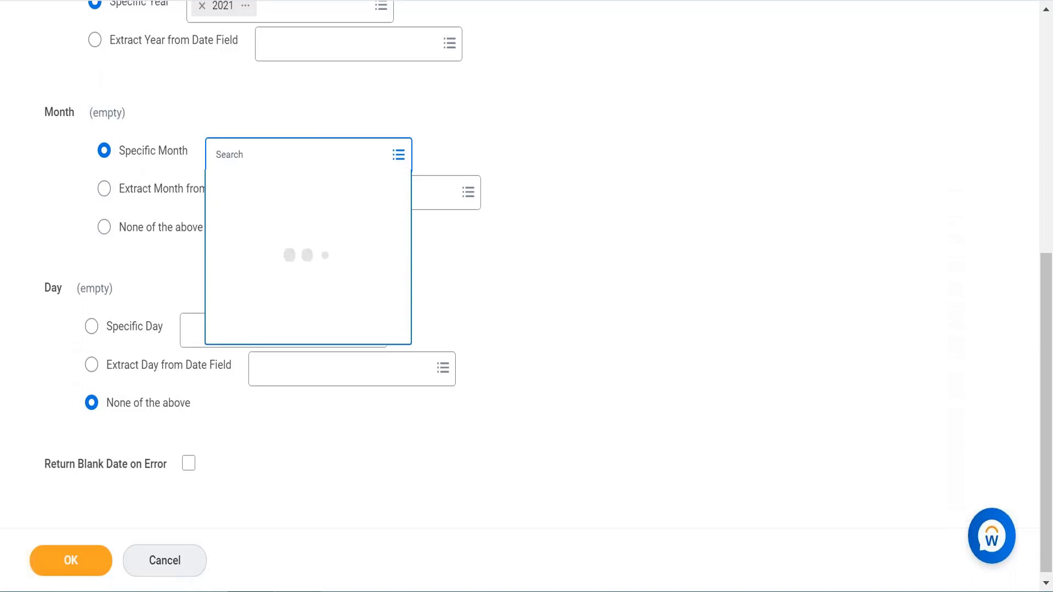
{"action": "left_click", "coordinate": [274, 225]}
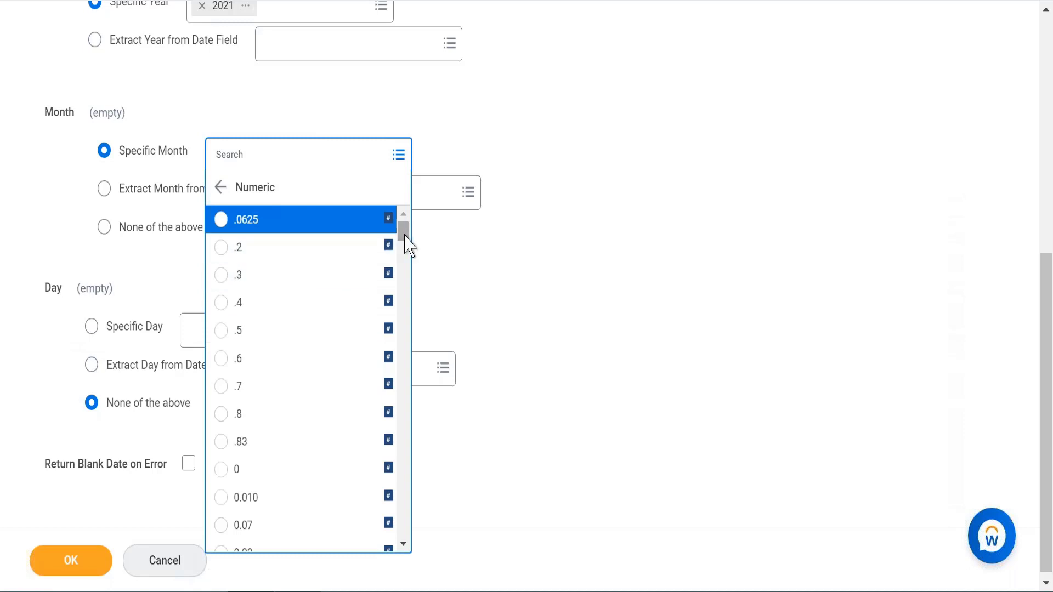
{"action": "left_click_drag", "start_coordinate": [406, 244], "coordinate": [411, 285]}
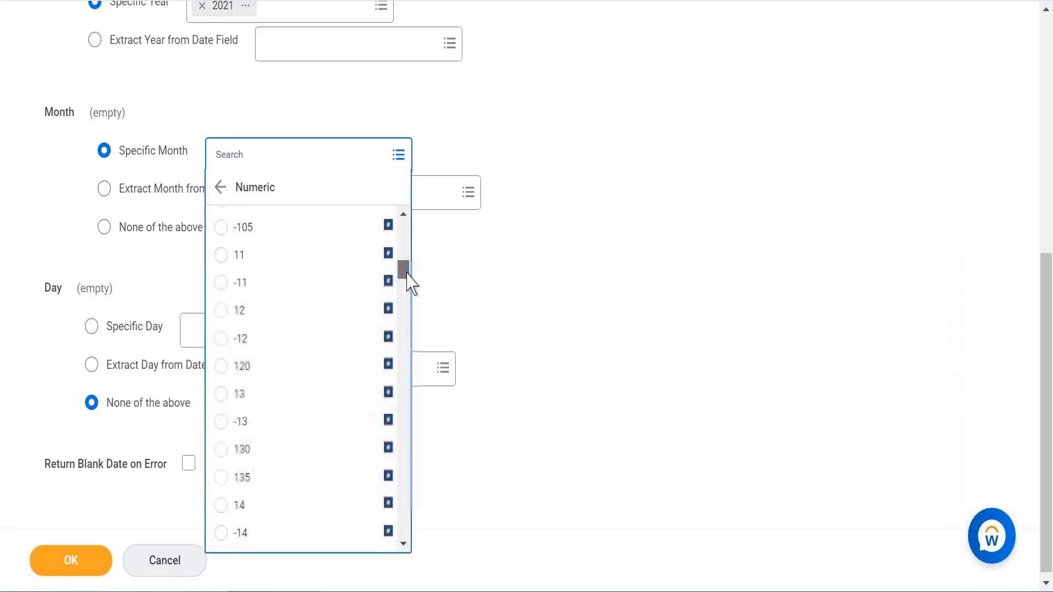
{"action": "left_click", "coordinate": [275, 312]}
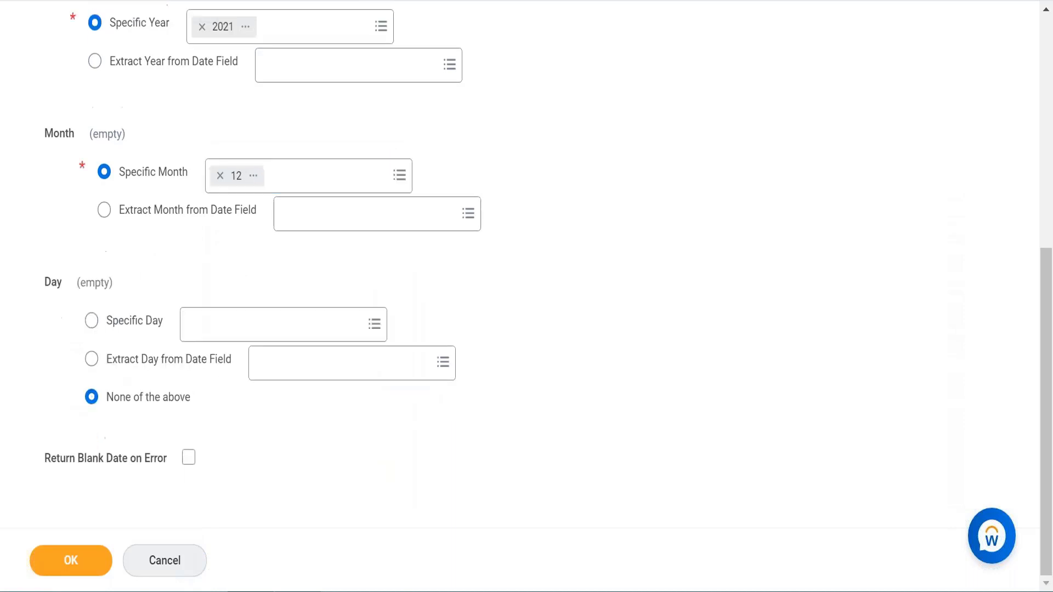
Step: Choose Specific Day for the build date's Day and set it to 31 from the numeric fields
{"action": "left_click", "coordinate": [91, 323]}
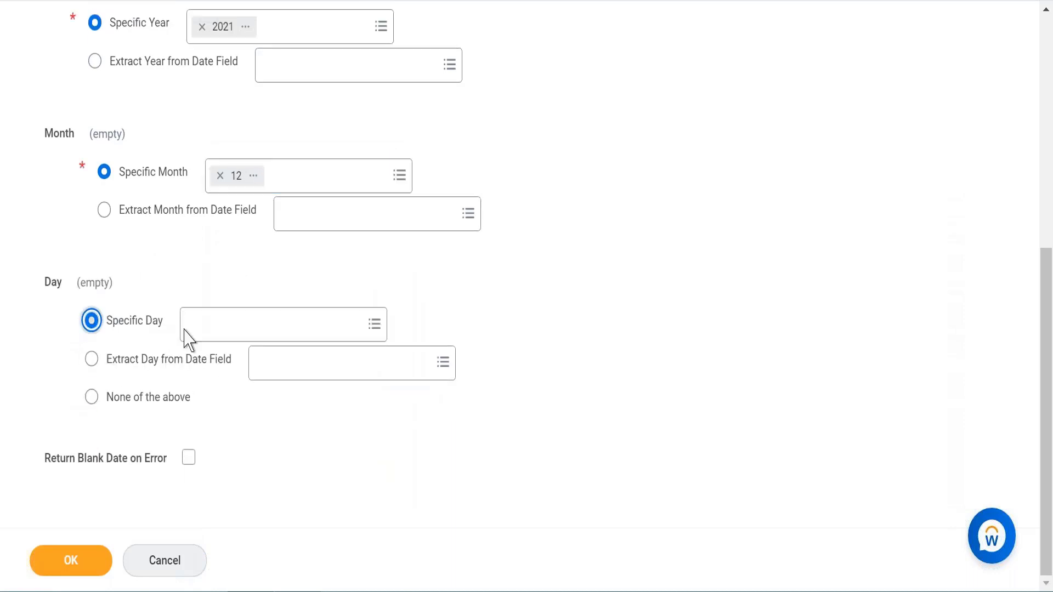
{"action": "left_click", "coordinate": [229, 336]}
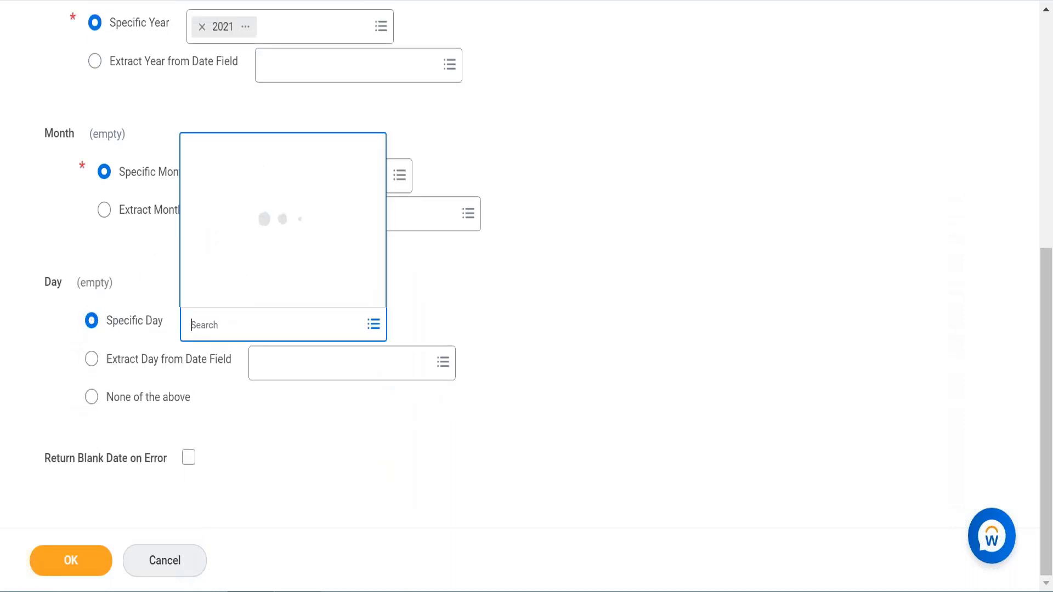
{"action": "left_click", "coordinate": [381, 211]}
{"action": "left_click", "coordinate": [357, 296]}
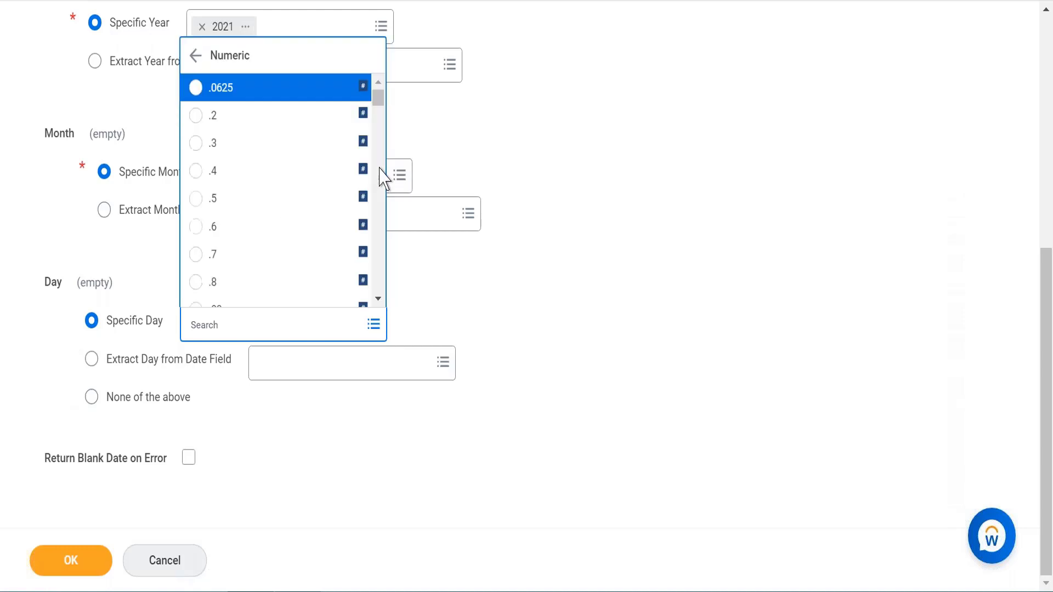
{"action": "left_click_drag", "start_coordinate": [377, 101], "coordinate": [380, 230]}
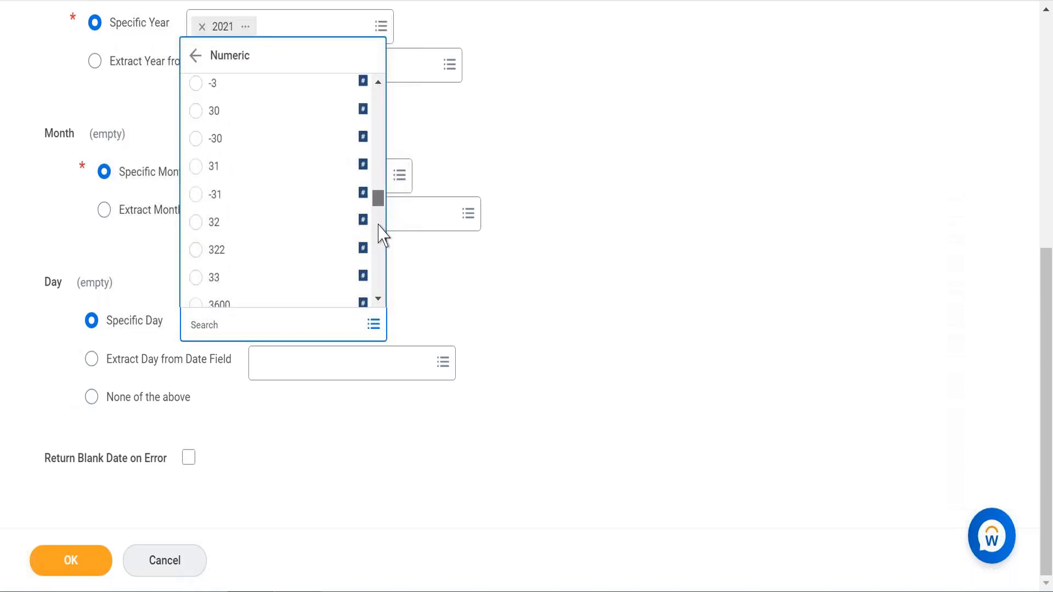
{"action": "left_click", "coordinate": [227, 169]}
{"action": "left_click", "coordinate": [506, 319]}
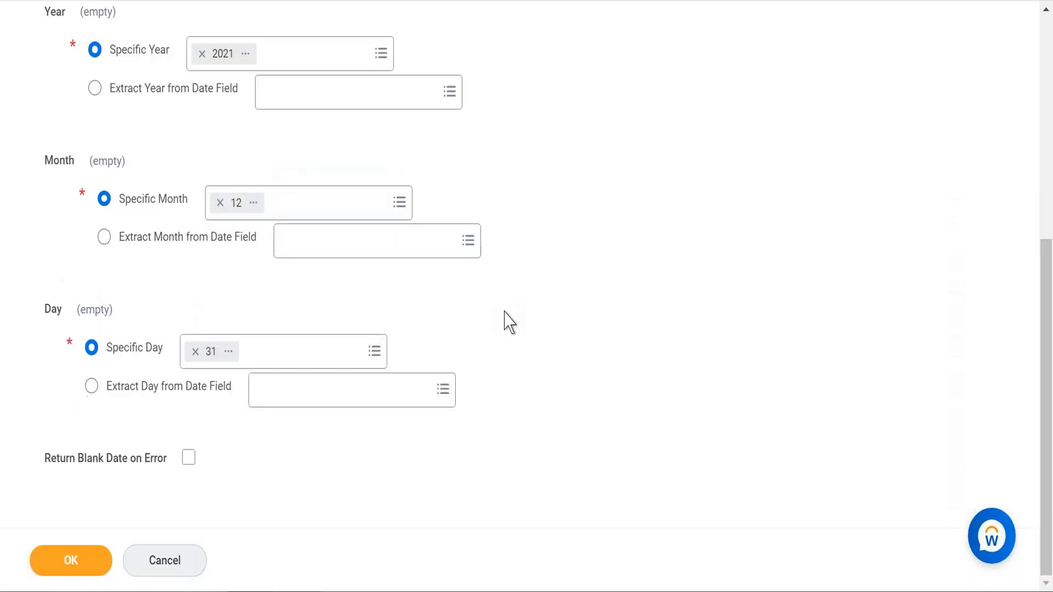
Step: Enable Return Blank Date on Error and save the calculated field, then search again for "create calc field"
{"action": "left_click", "coordinate": [190, 458]}
{"action": "left_click", "coordinate": [91, 566]}
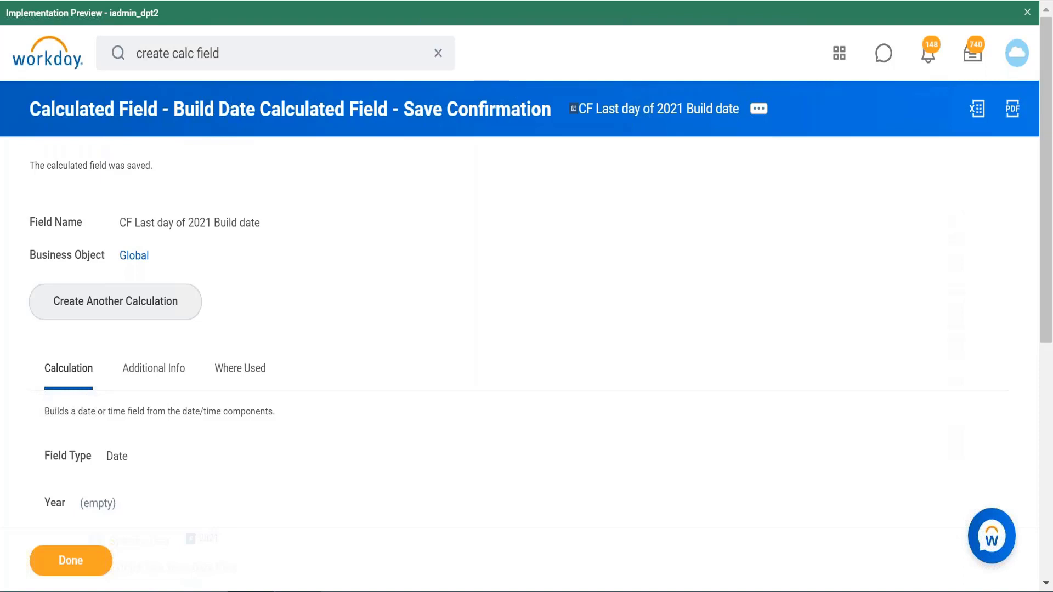
{"action": "left_click", "coordinate": [247, 51]}
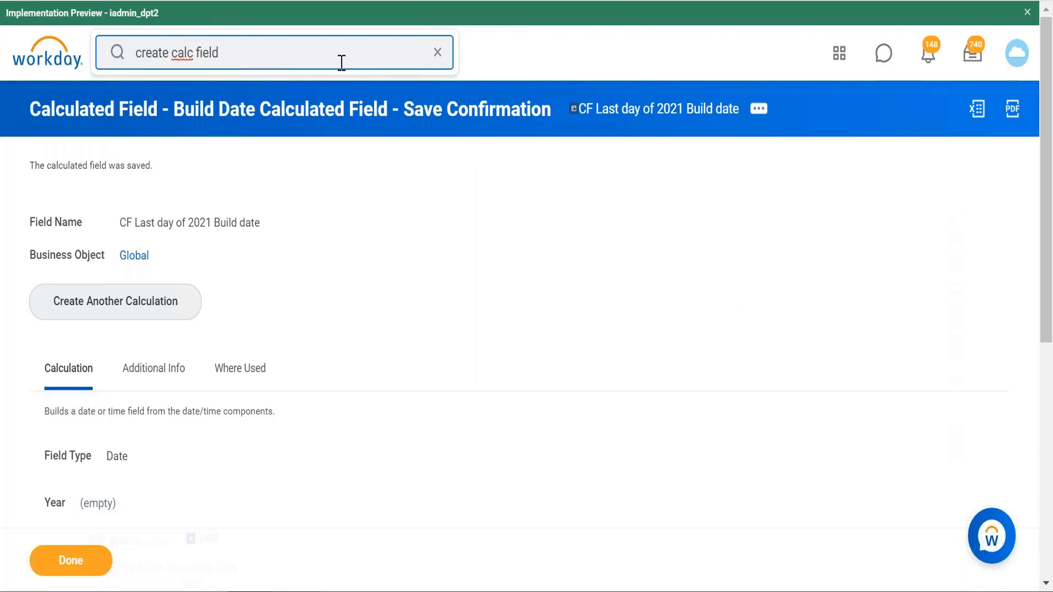
{"action": "key", "text": "Return"}
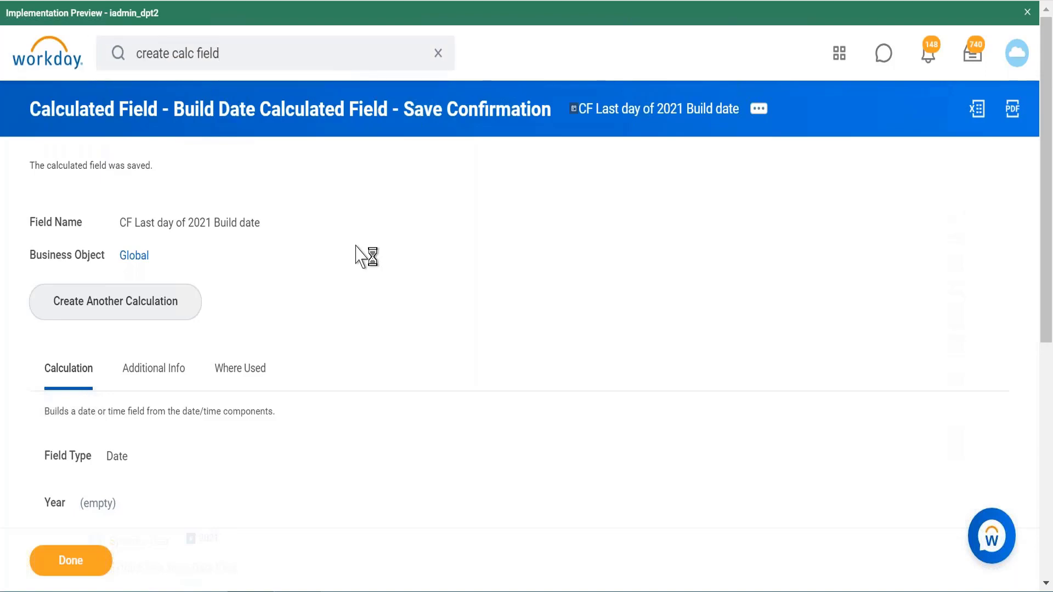
Step: Switch to Notepad++ and add two lines below the completion date: "mm/dd/yyyy" and "mm/01/yyyy"
{"action": "left_click", "coordinate": [322, 591]}
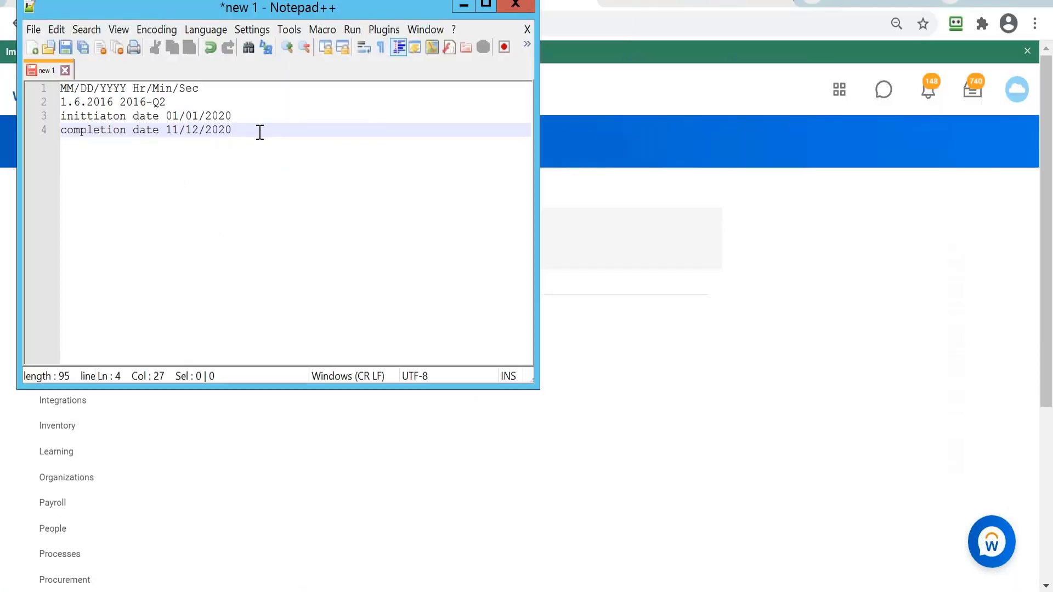
{"action": "key", "text": "Return"}
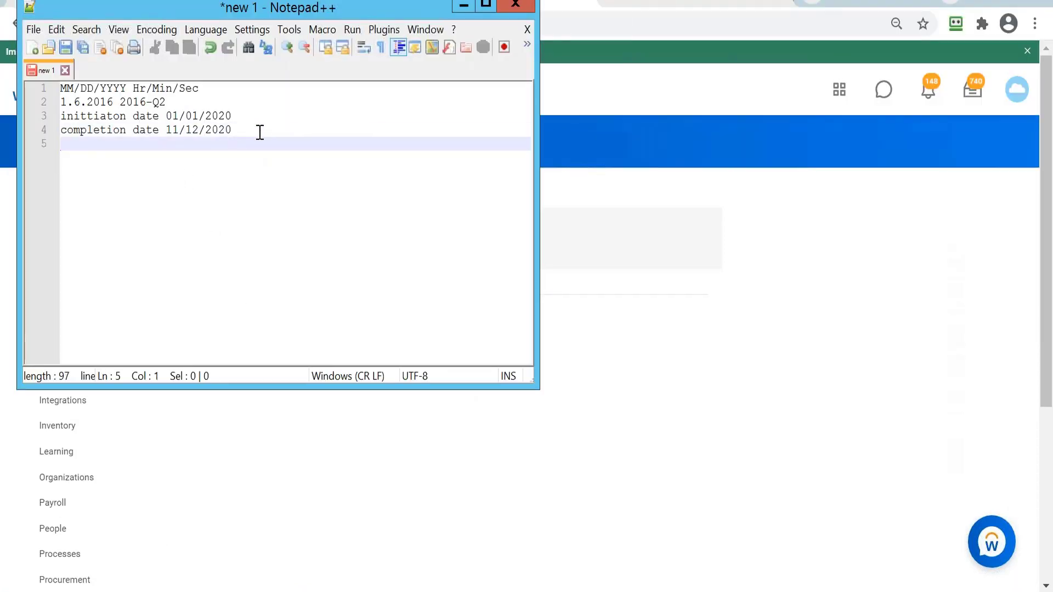
{"action": "type", "text": "mm/dd/yyyy"}
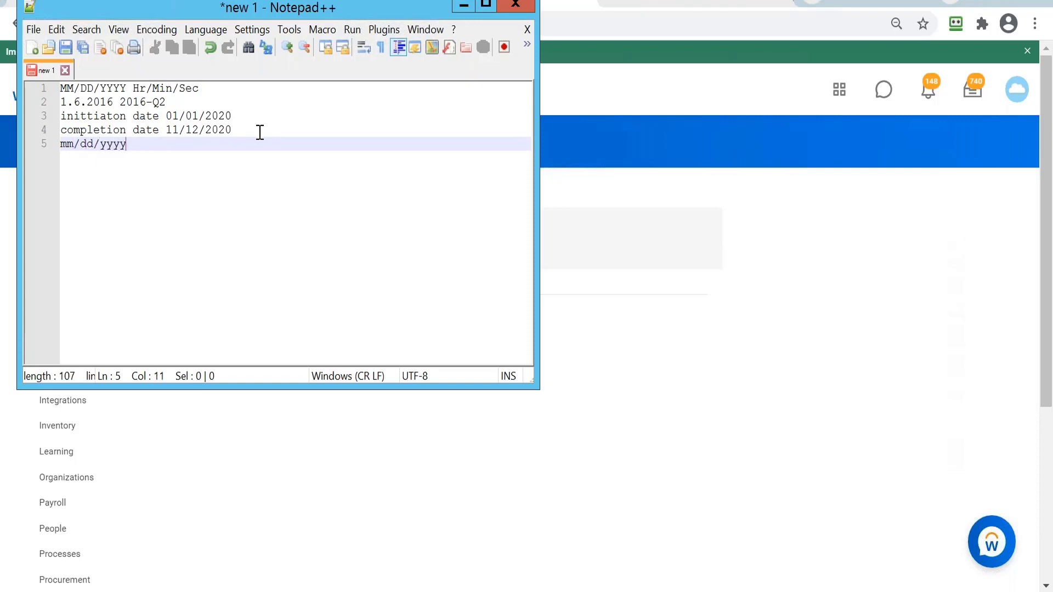
{"action": "key", "text": "Return"}
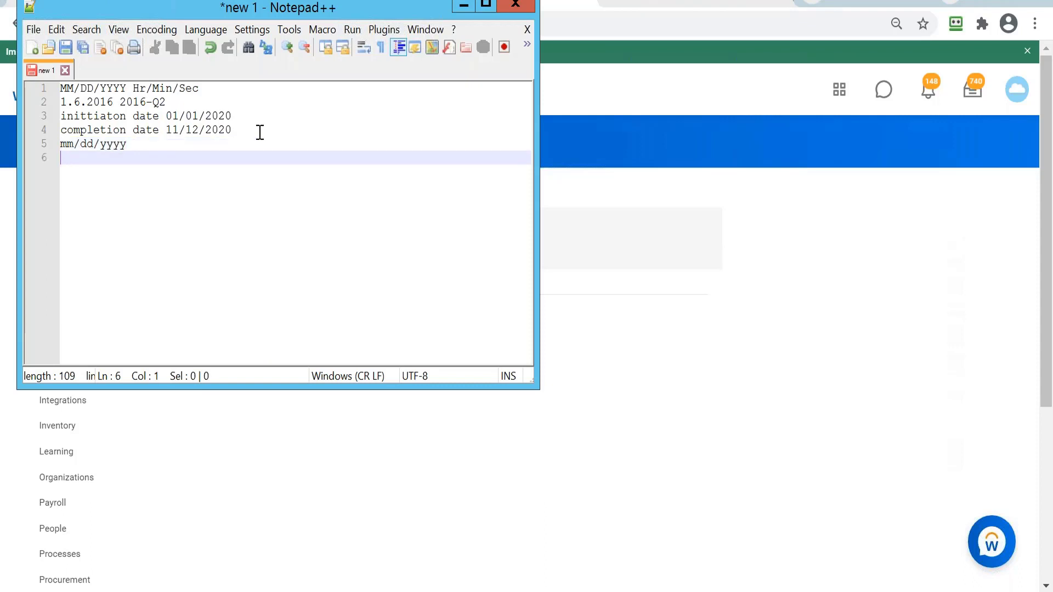
{"action": "type", "text": "mm/"}
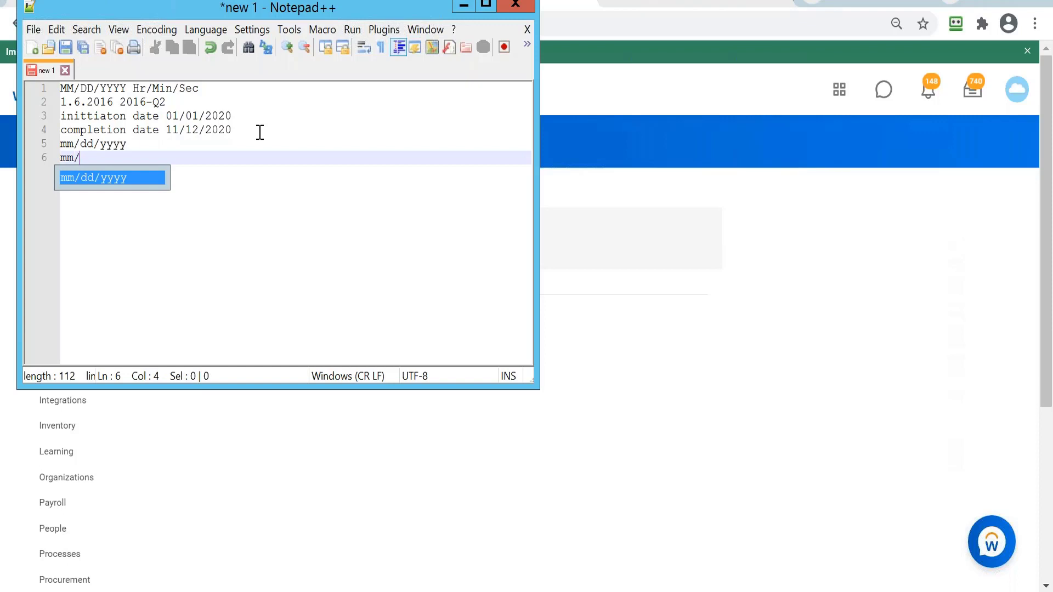
{"action": "type", "text": "01"}
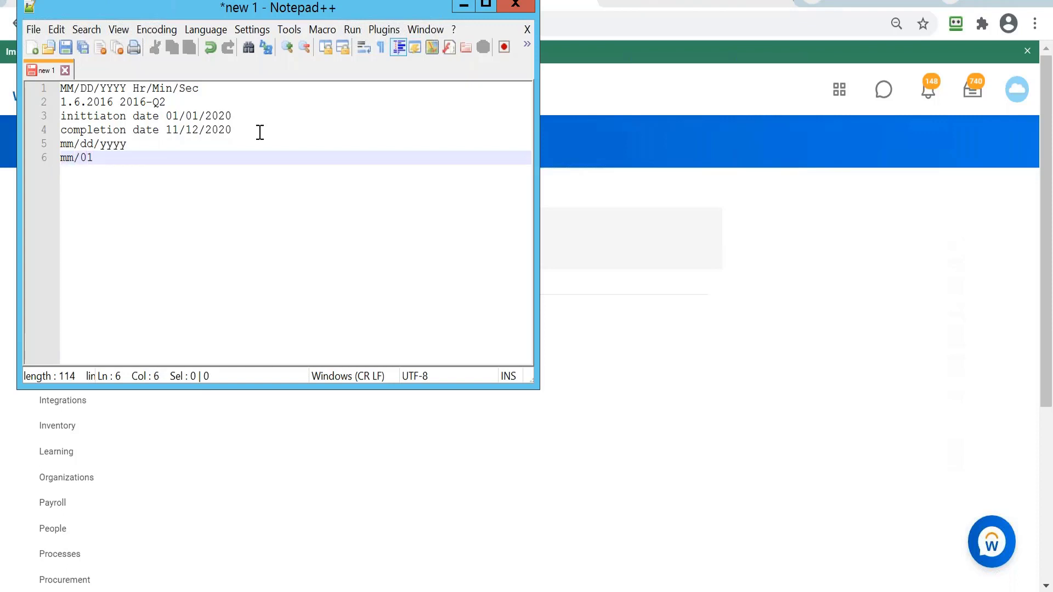
{"action": "type", "text": "/"}
{"action": "type", "text": "yy"}
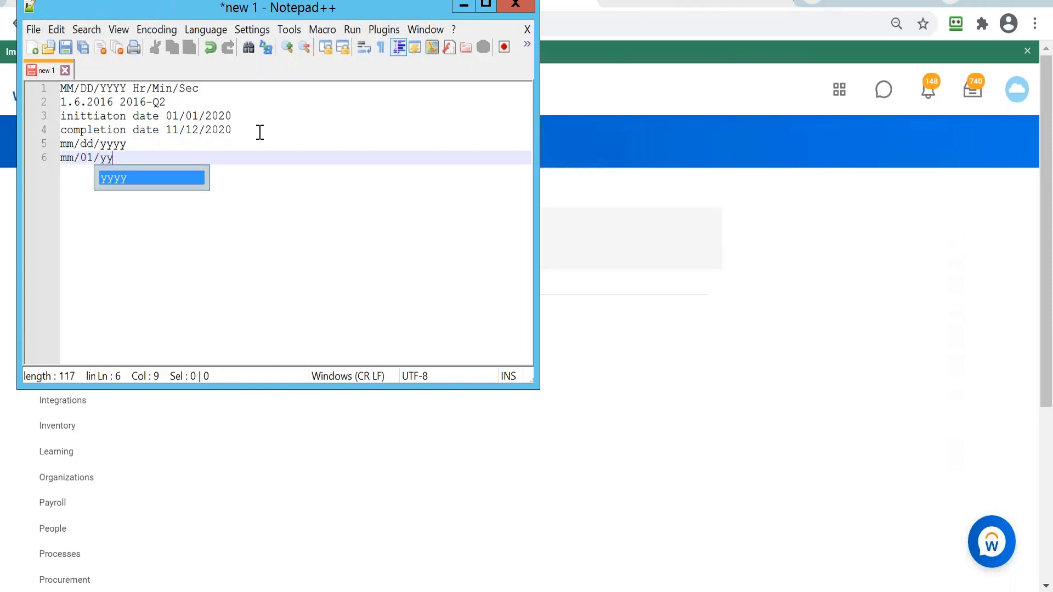
{"action": "type", "text": "yy"}
Step: Add the sample date 04/04/2021 after mm/dd/yyyy and 04/01/2021 after mm/01/yyyy, and return to Workday
{"action": "left_click", "coordinate": [182, 146]}
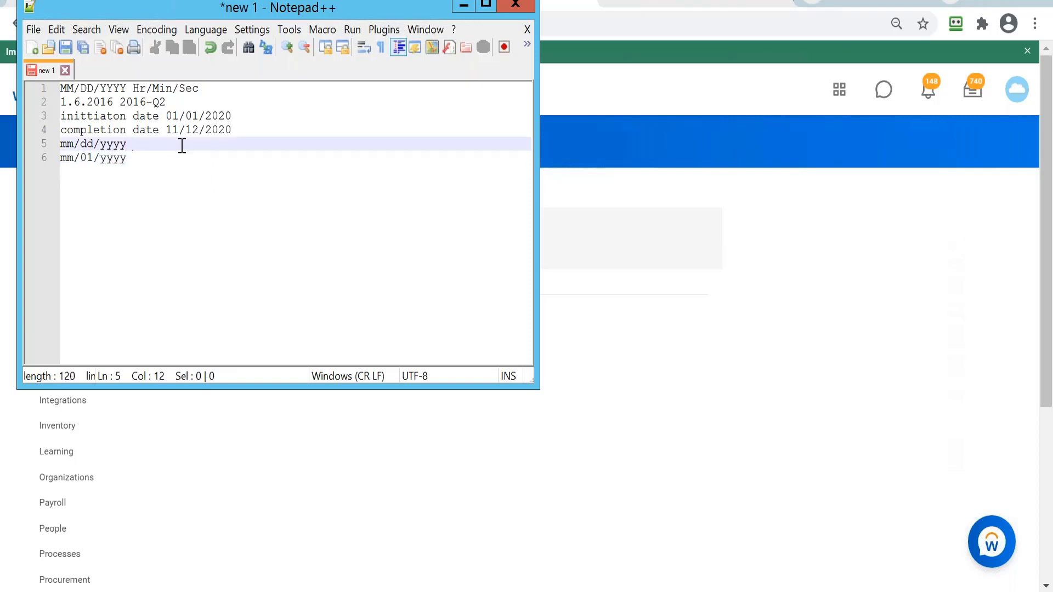
{"action": "type", "text": "04/04/2021"}
{"action": "left_click", "coordinate": [158, 156]}
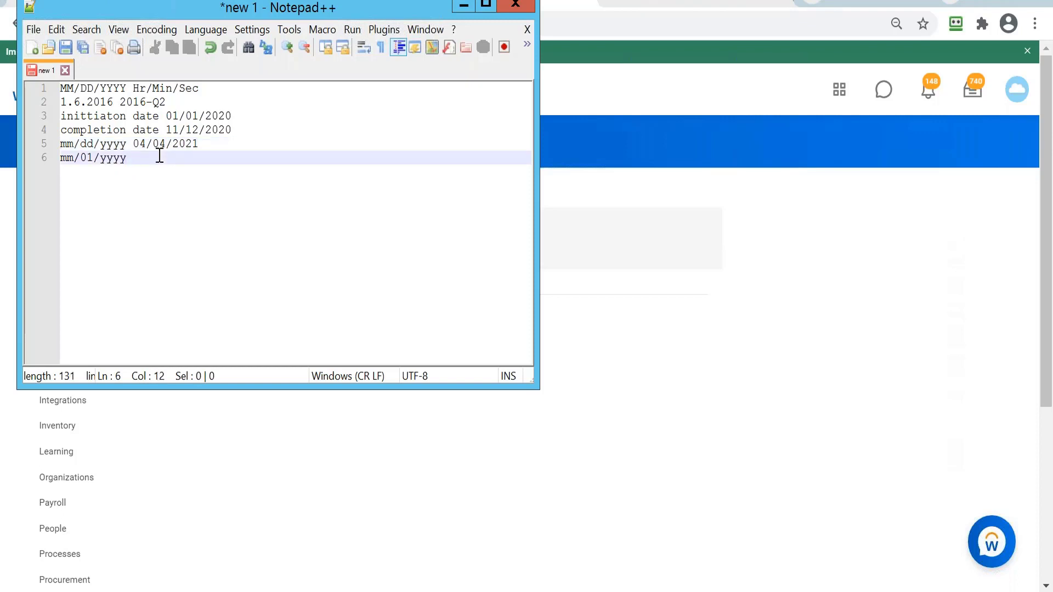
{"action": "type", "text": "04/01/2021"}
{"action": "left_click", "coordinate": [463, 5]}
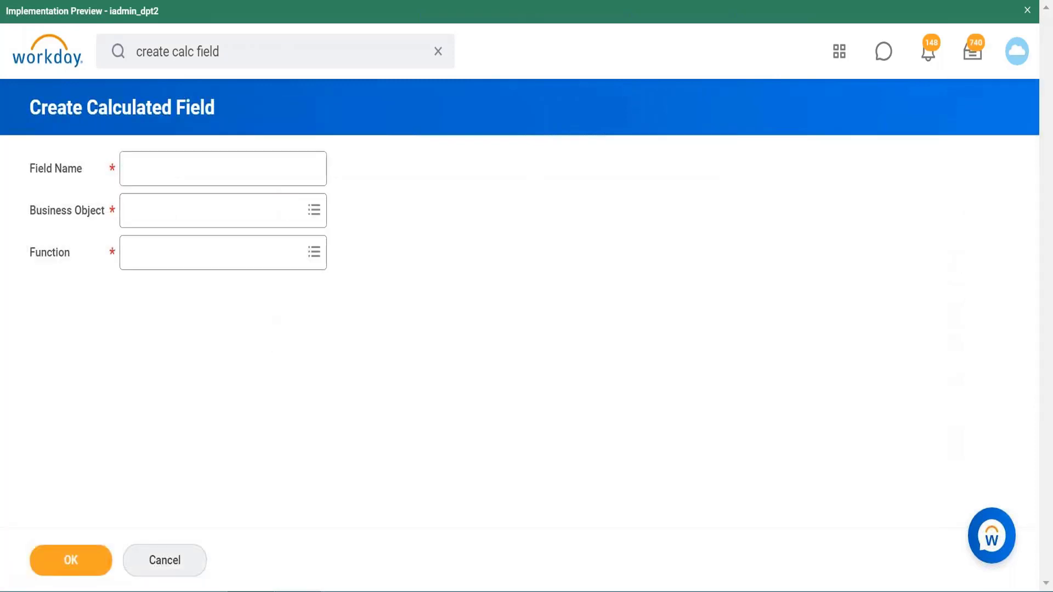
Step: Name the new calculated field "CF first day of report effective month" and assign it to the Global business object
{"action": "left_click", "coordinate": [260, 171]}
{"action": "type", "text": "CF f"}
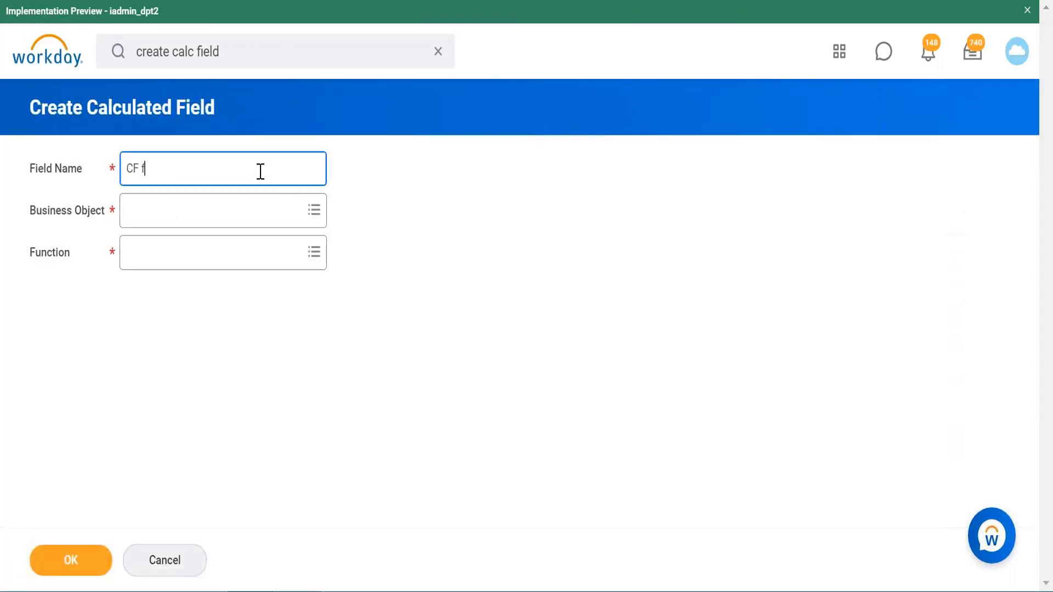
{"action": "type", "text": "irst day of report effec"}
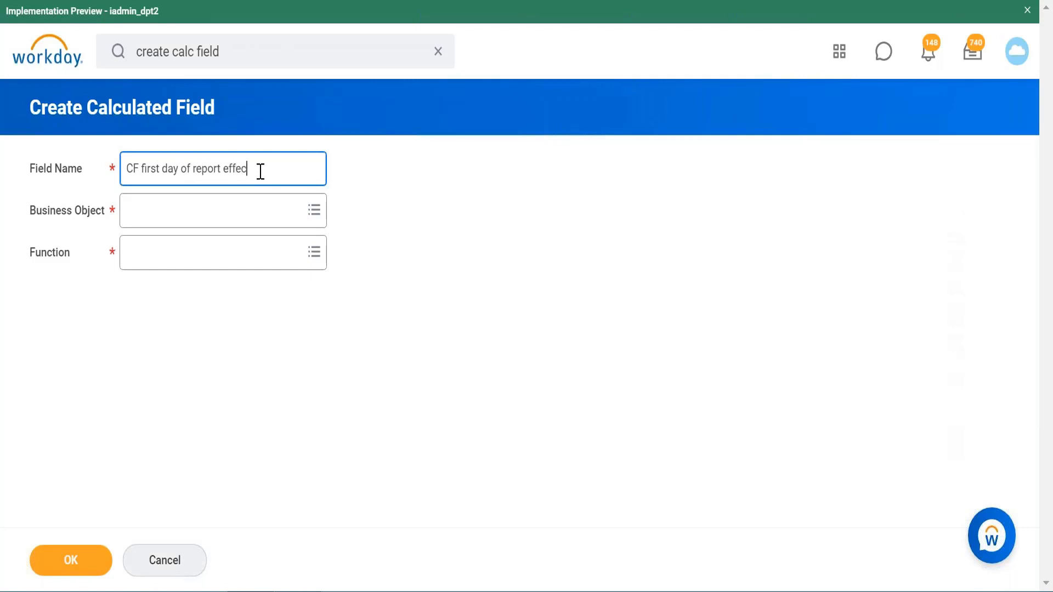
{"action": "type", "text": "tive month"}
{"action": "left_click", "coordinate": [206, 220]}
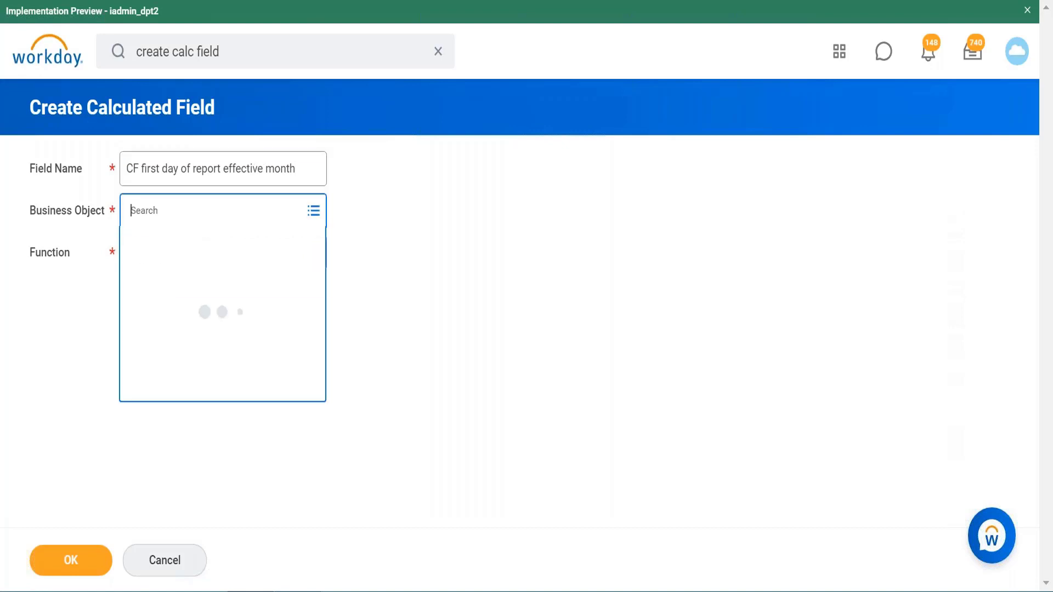
{"action": "type", "text": "glo"}
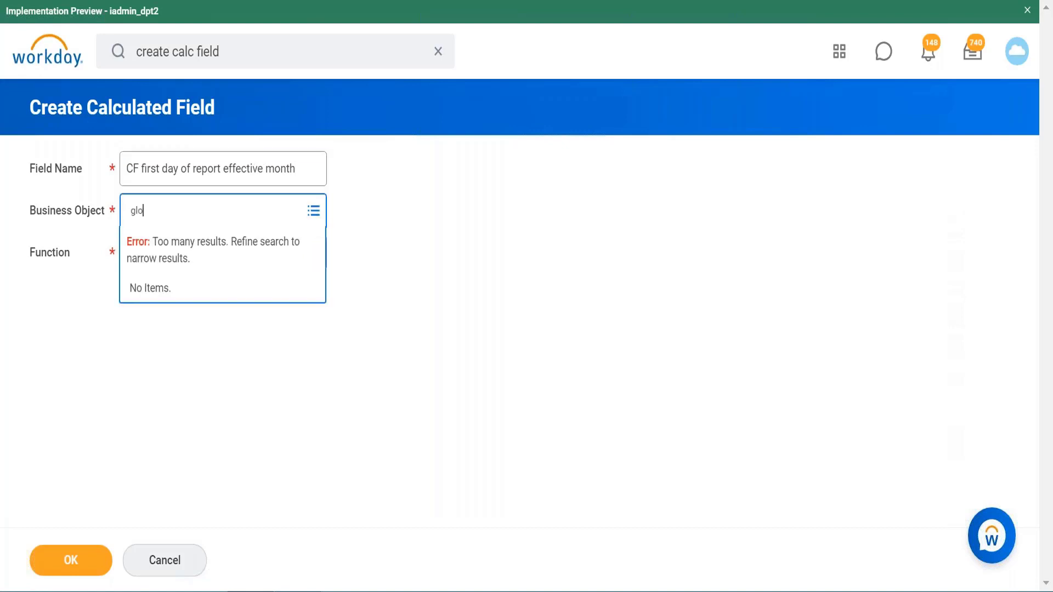
{"action": "type", "text": "bal"}
{"action": "key", "text": "Return"}
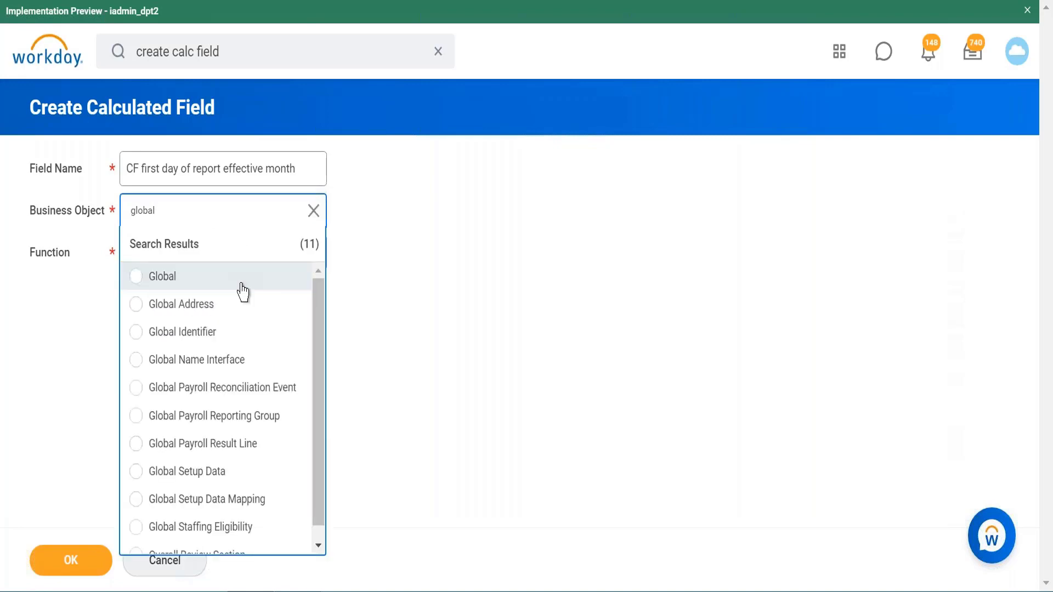
{"action": "left_click", "coordinate": [243, 292]}
Step: Select Build Date as the new field's function and proceed to its calculation page
{"action": "left_click", "coordinate": [281, 284]}
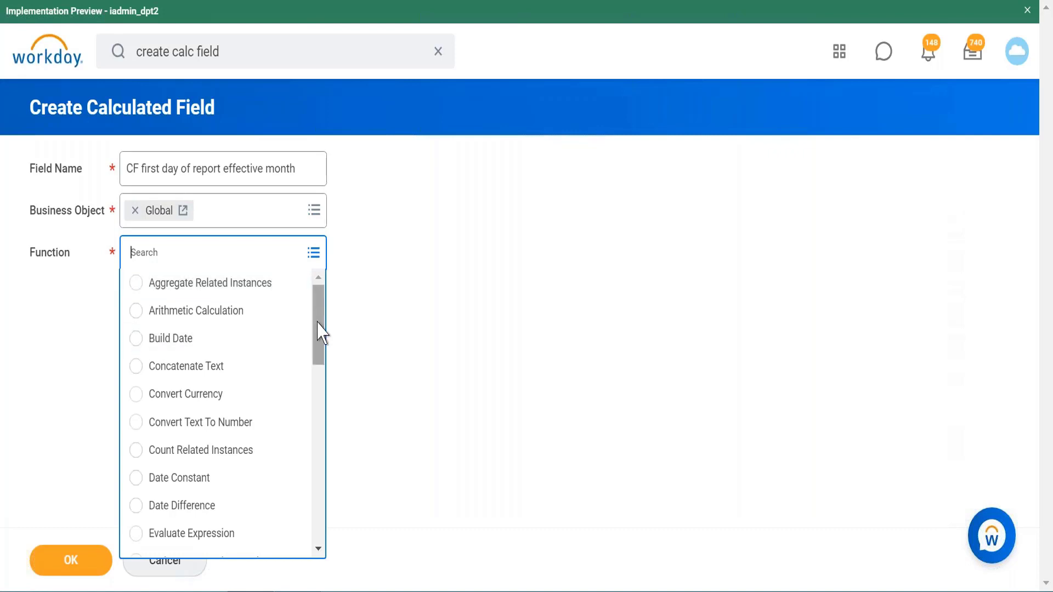
{"action": "left_click_drag", "start_coordinate": [322, 331], "coordinate": [321, 354]}
{"action": "left_click", "coordinate": [227, 339]}
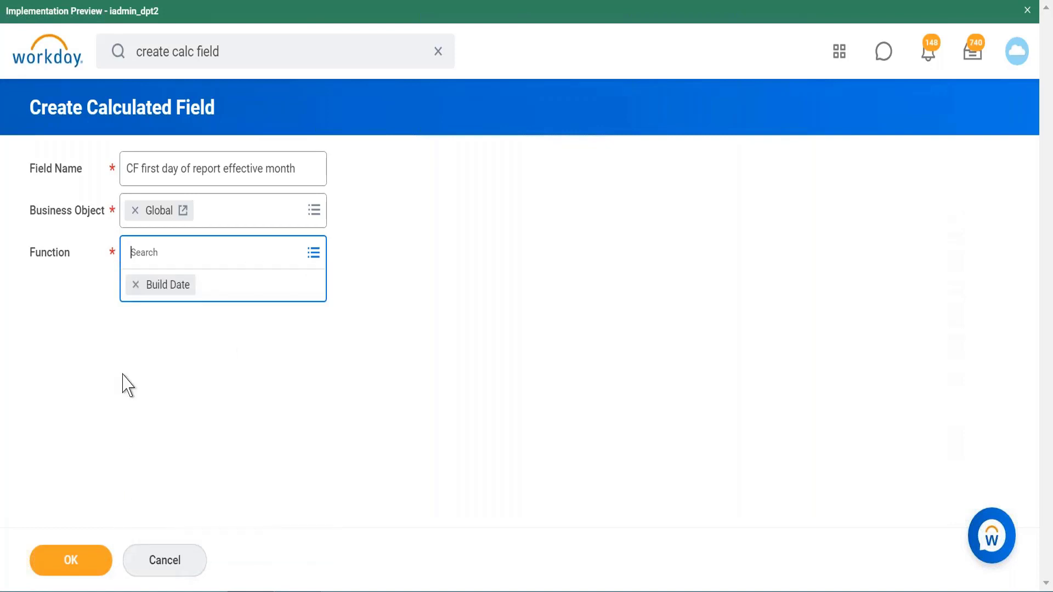
{"action": "left_click", "coordinate": [97, 565]}
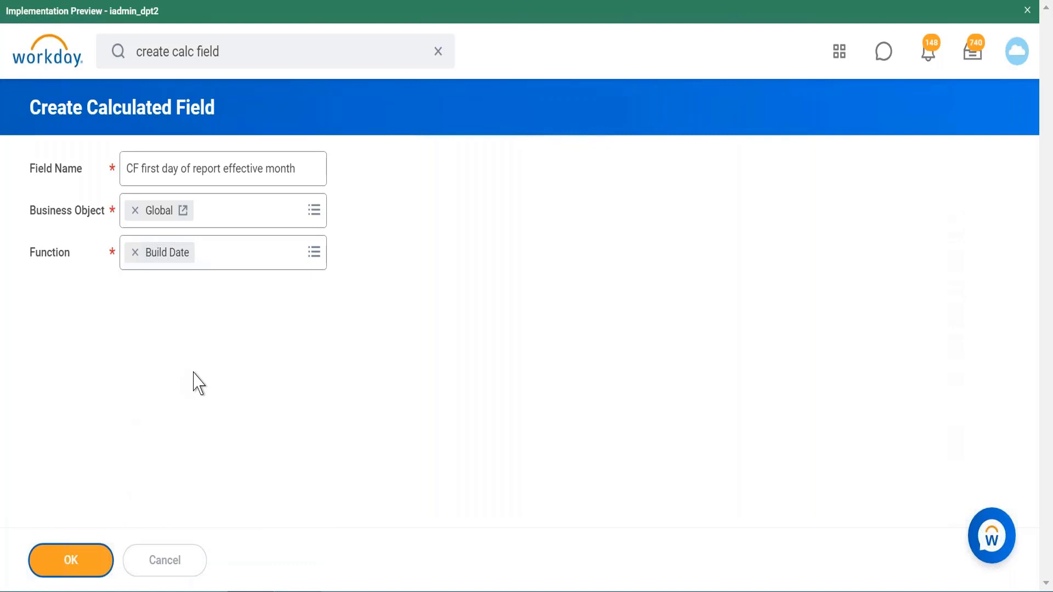
Step: Set the Year component to be extracted from the Report Effective Date field
{"action": "scroll", "coordinate": [418, 343], "scroll_direction": "down", "scroll_amount": 2}
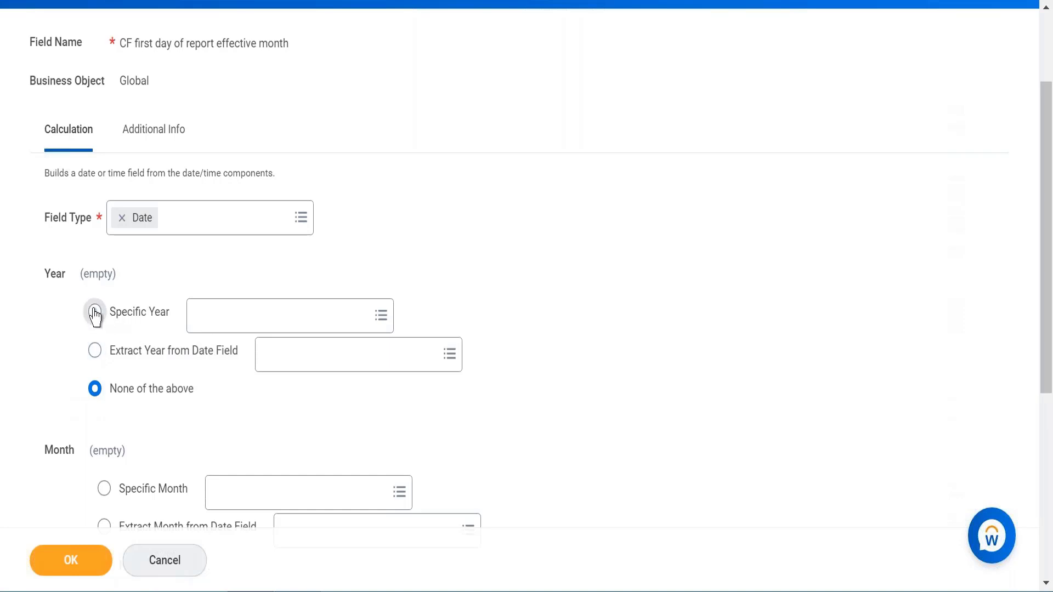
{"action": "left_click", "coordinate": [94, 354]}
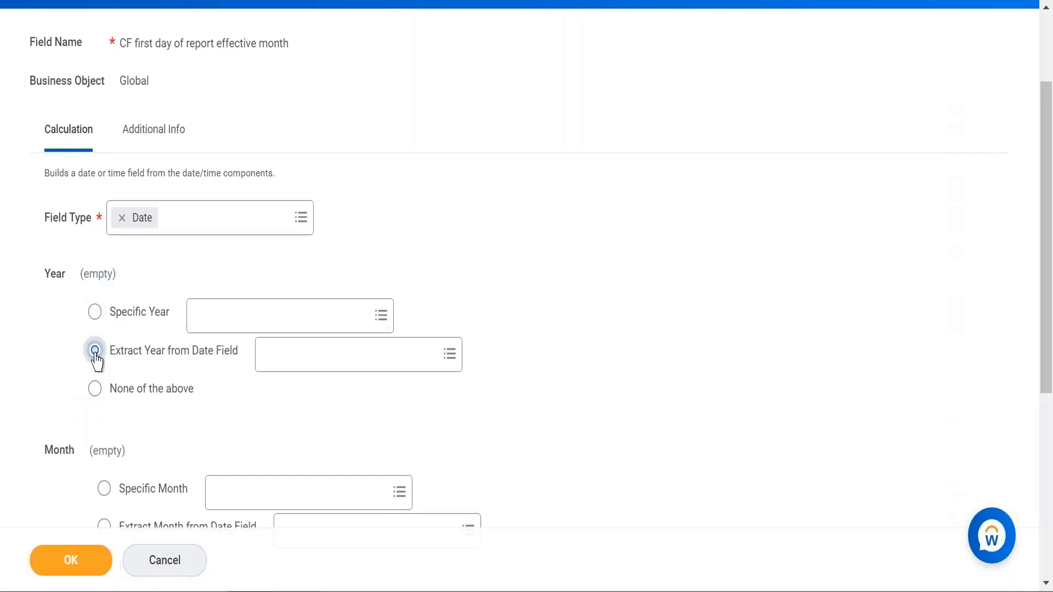
{"action": "left_click", "coordinate": [367, 363]}
{"action": "type", "text": "r"}
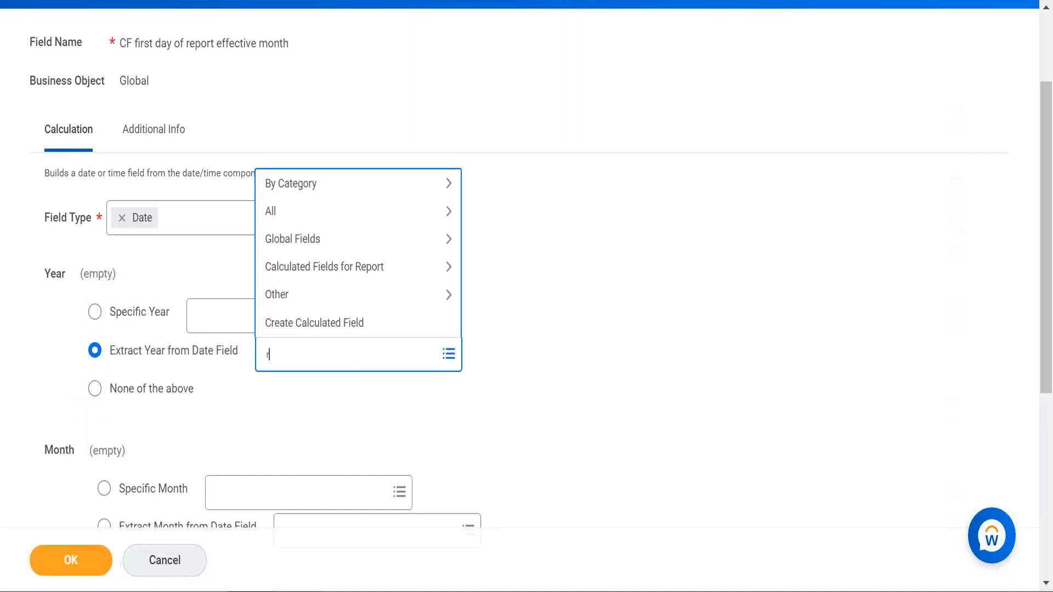
{"action": "type", "text": "eport efff d"}
{"action": "key", "text": "BackSpace"}
{"action": "key", "text": "BackSpace"}
{"action": "type", "text": "date"}
{"action": "key", "text": "Return"}
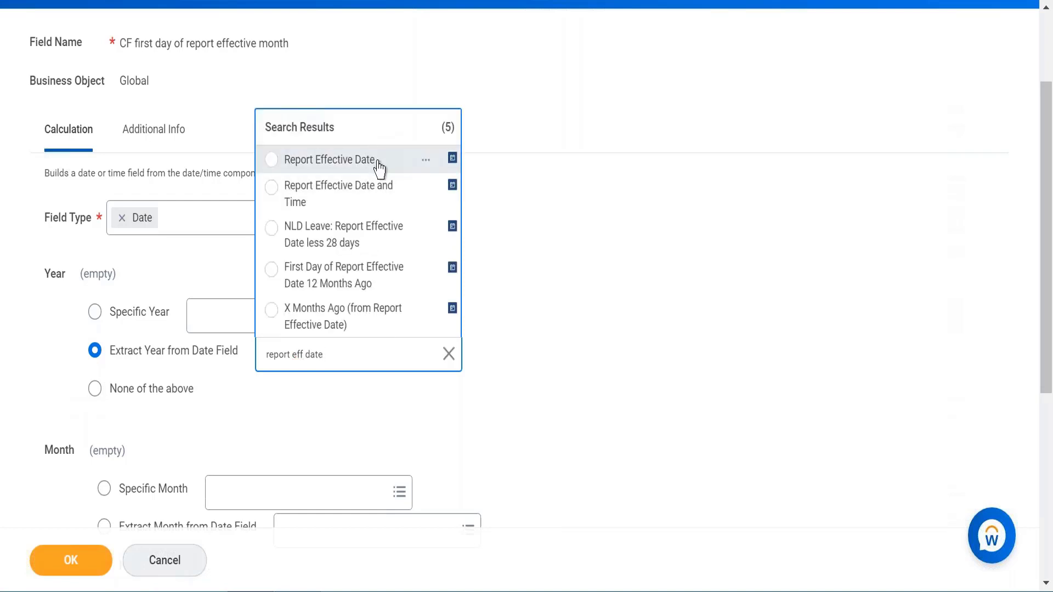
{"action": "left_click", "coordinate": [379, 165]}
Step: Set the Month component to be extracted from the Report Effective Date field
{"action": "scroll", "coordinate": [507, 341], "scroll_direction": "down", "scroll_amount": 4}
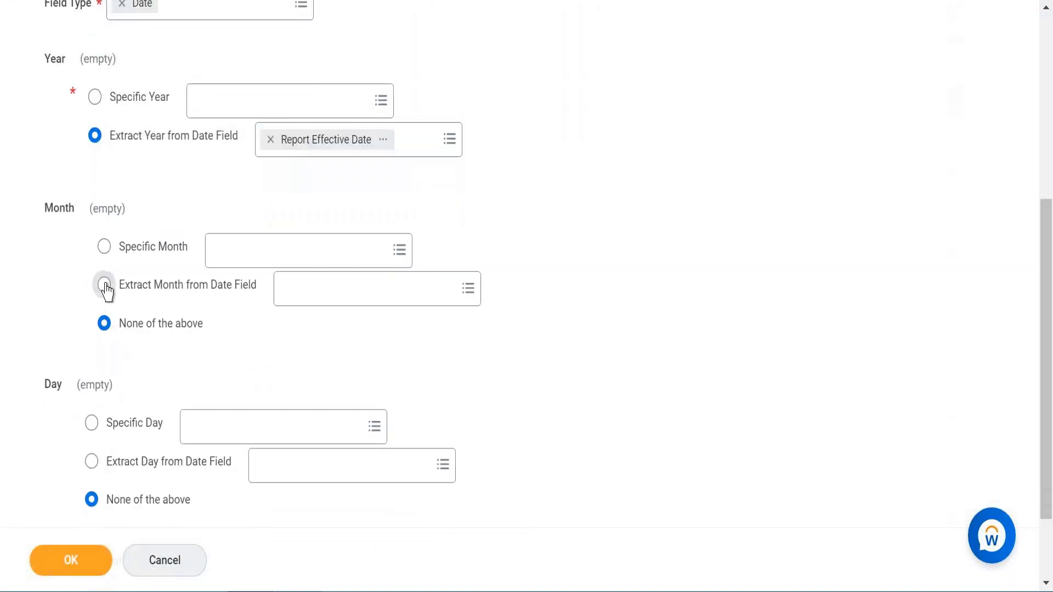
{"action": "left_click", "coordinate": [104, 285]}
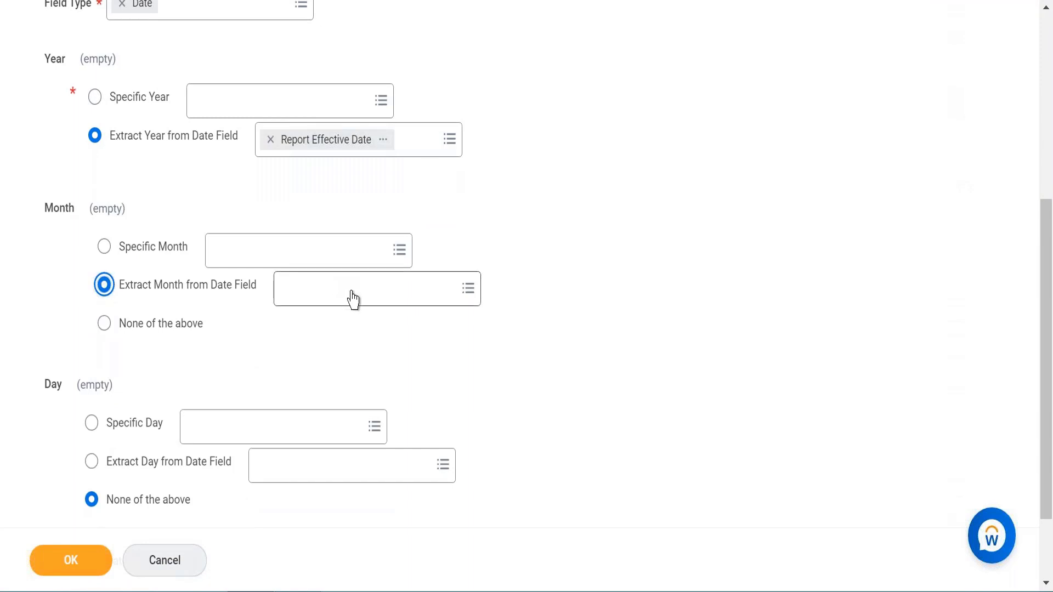
{"action": "left_click", "coordinate": [353, 299]}
{"action": "type", "text": "r"}
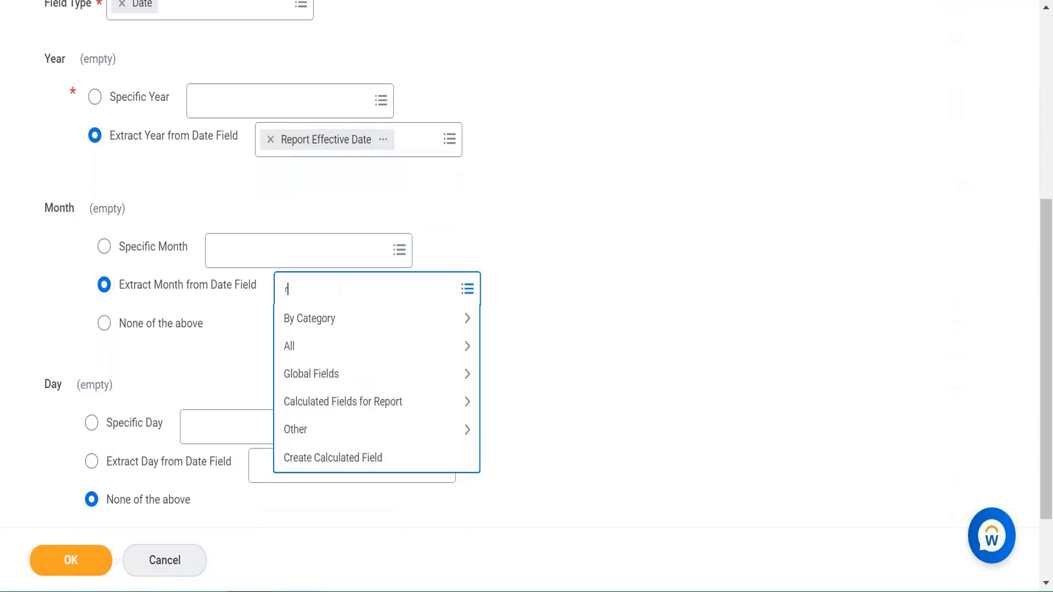
{"action": "type", "text": "eport eff date"}
{"action": "key", "text": "Return"}
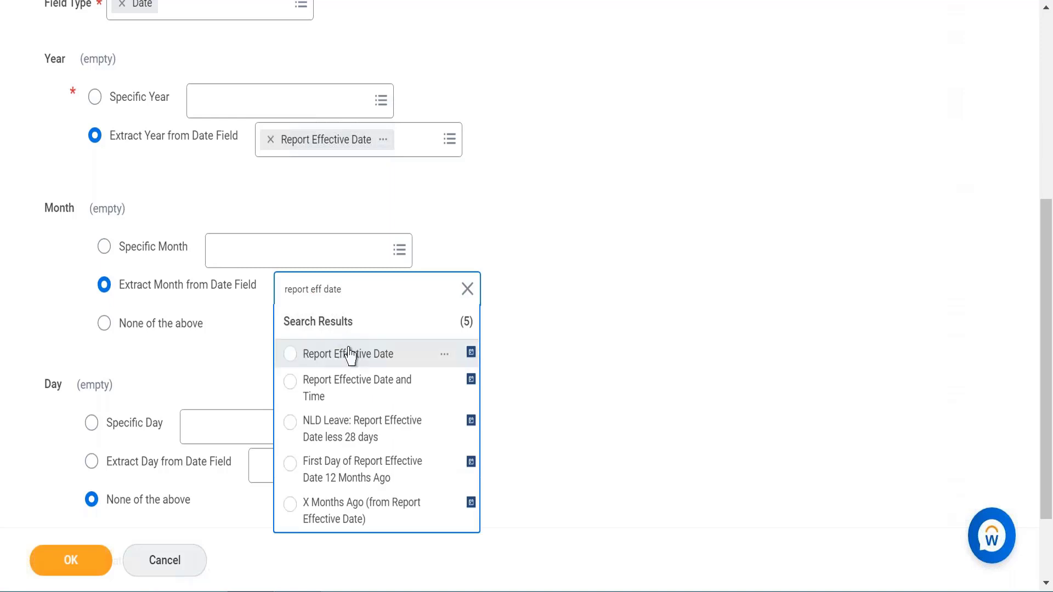
{"action": "left_click", "coordinate": [349, 355]}
{"action": "left_click", "coordinate": [586, 332]}
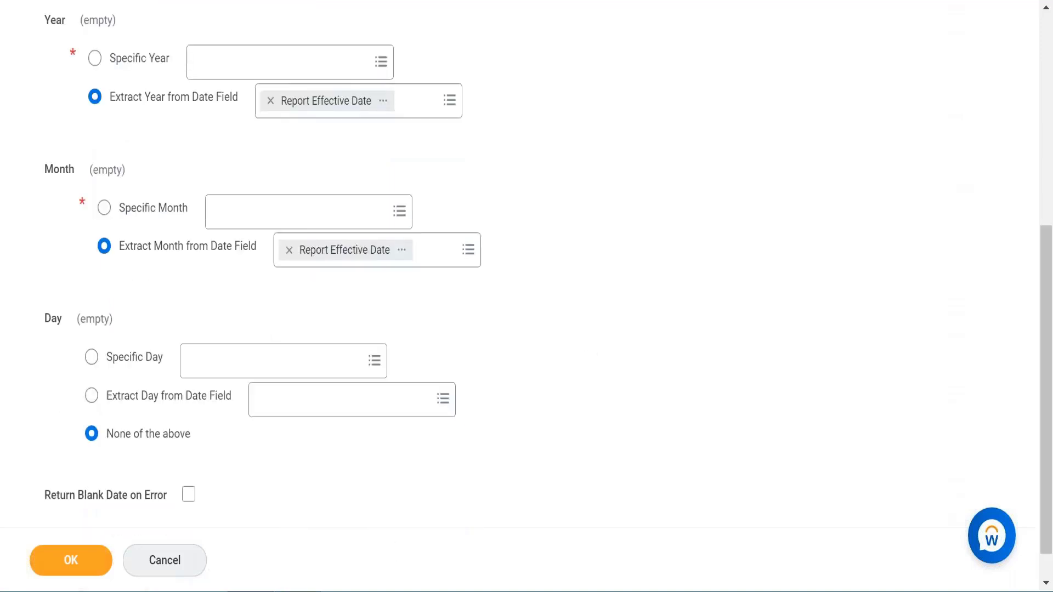
Step: Check the mm/01/yyyy pattern in Notepad++, return to Workday and set the Day component to the specific day 1
{"action": "key", "text": "alt+Tab"}
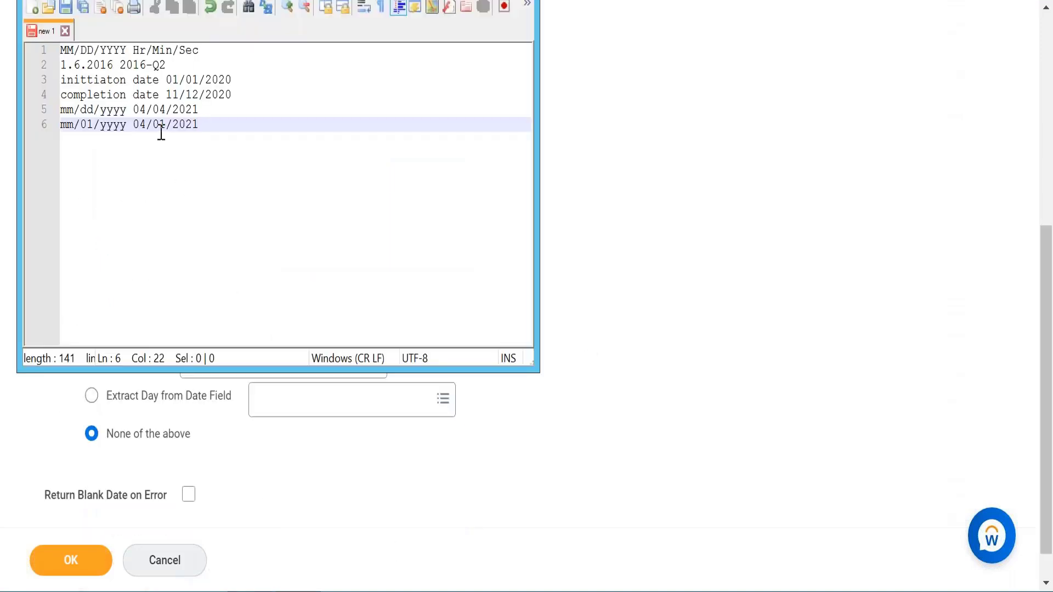
{"action": "key", "text": "alt+Tab"}
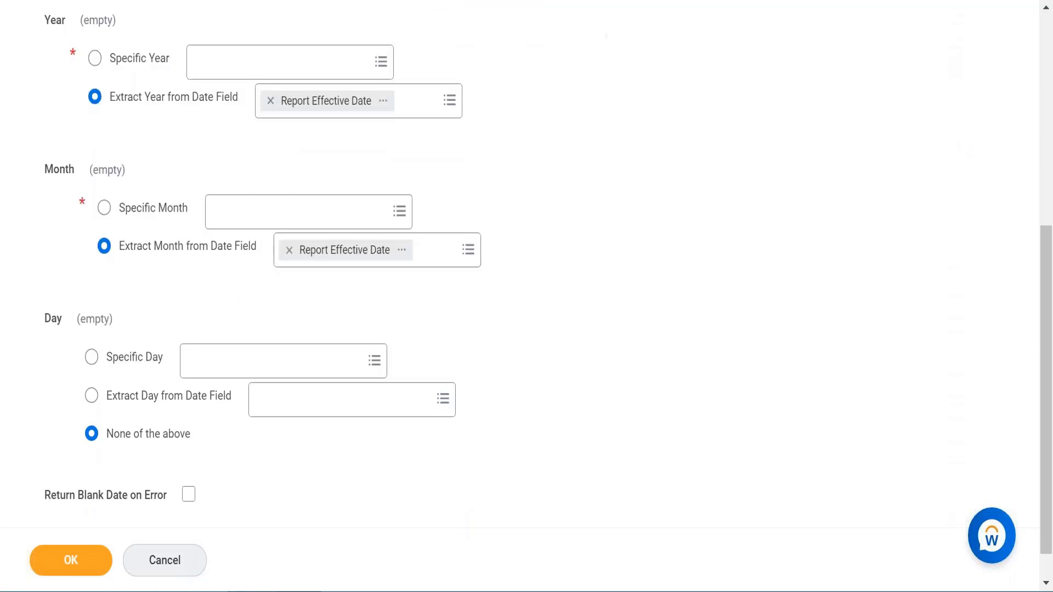
{"action": "left_click", "coordinate": [155, 365]}
{"action": "left_click", "coordinate": [237, 367]}
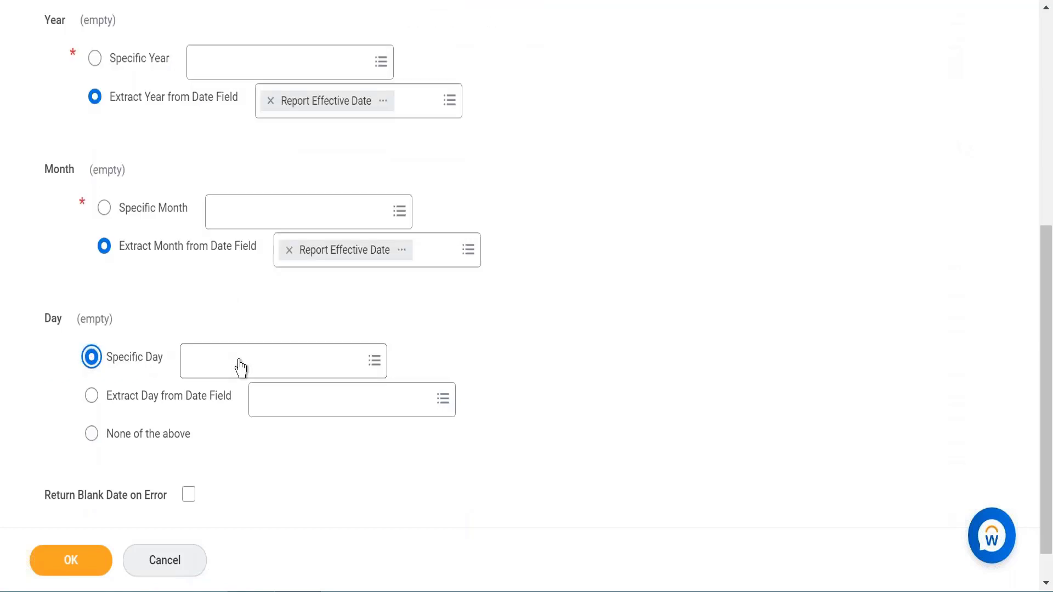
{"action": "type", "text": "1"}
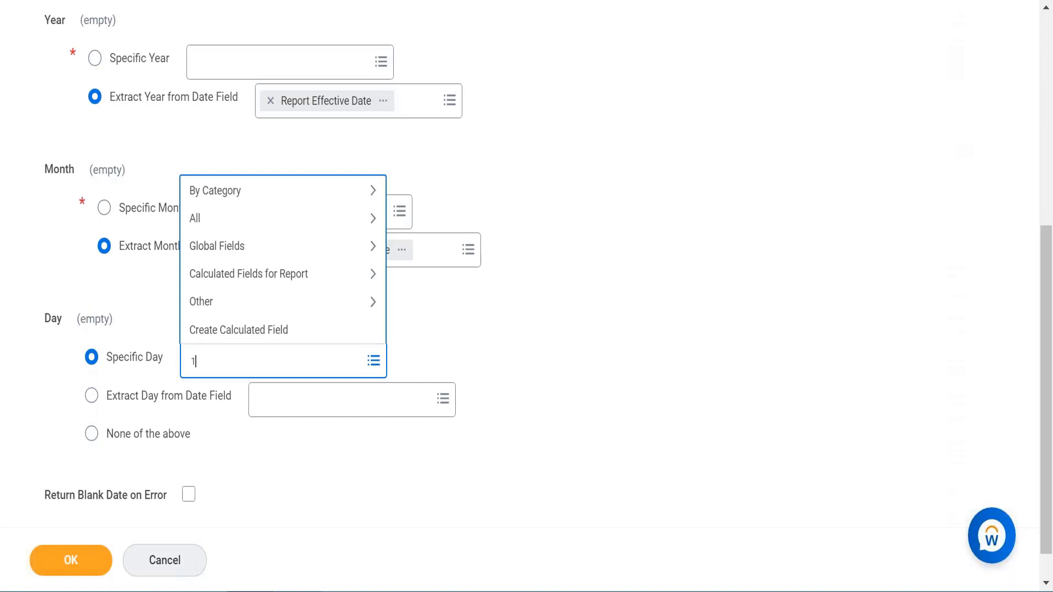
{"action": "key", "text": "Return"}
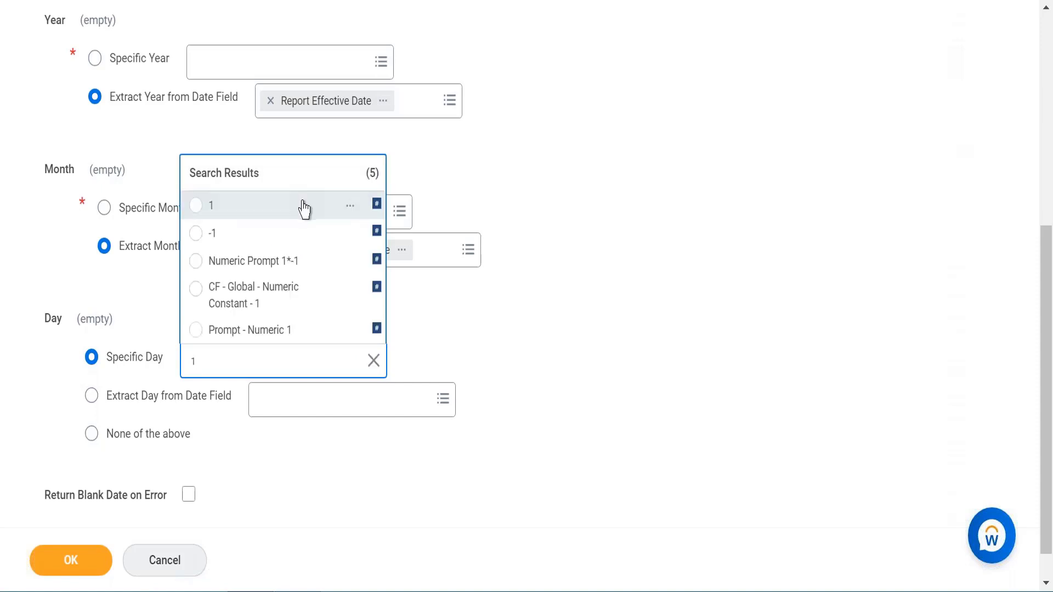
{"action": "left_click", "coordinate": [304, 209]}
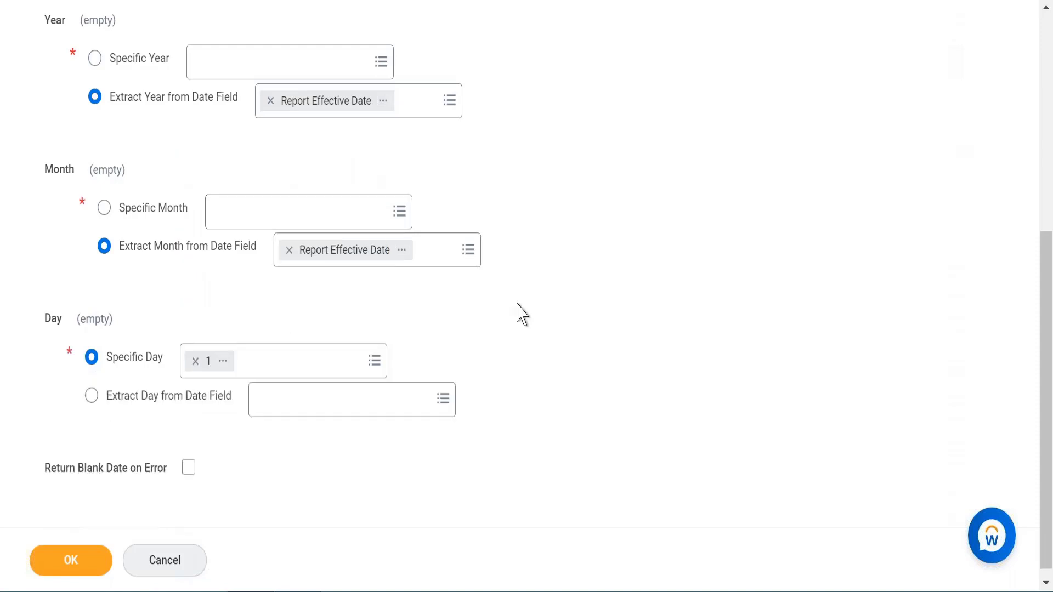
Step: Enable Return Blank Date on Error, save the Build Date calculated field and review its saved definition
{"action": "left_click", "coordinate": [191, 468]}
{"action": "left_click", "coordinate": [98, 572]}
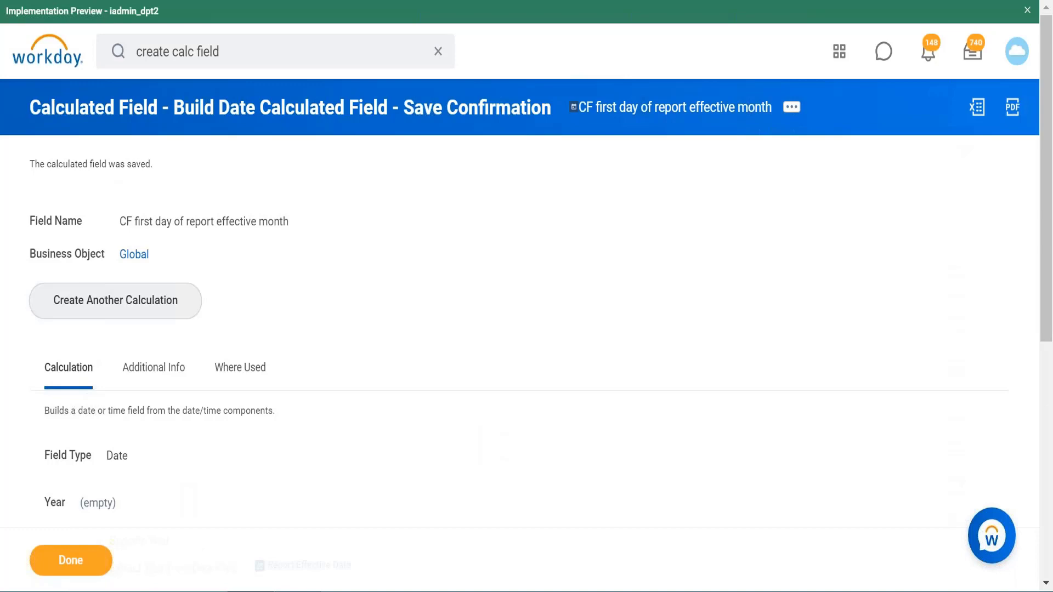
{"action": "scroll", "coordinate": [298, 184], "scroll_direction": "down", "scroll_amount": 7}
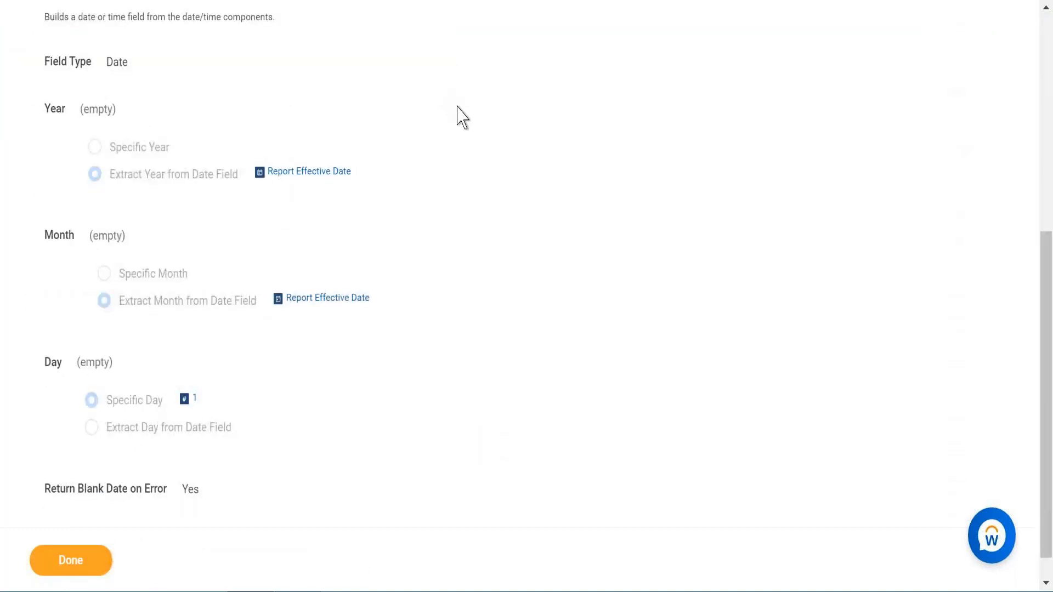